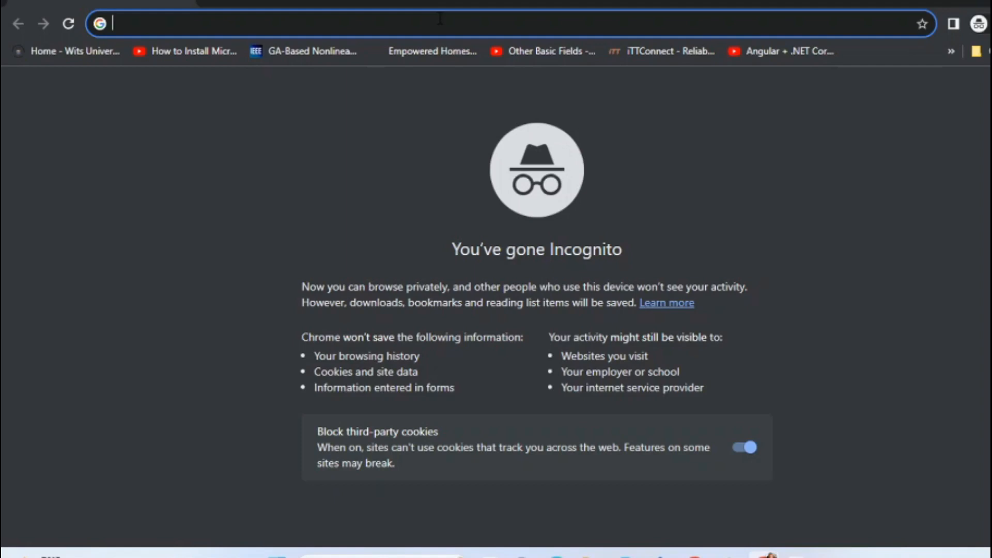
# Go to blogger.com and start creating a blog from its landing page
pyautogui.write('blogger.com/blog/posts/')
pyautogui.press('BackSpace')
pyautogui.press('BackSpace')
pyautogui.press('BackSpace')
pyautogui.press('BackSpace')
pyautogui.press('BackSpace')
pyautogui.press('BackSpace')
pyautogui.press('BackSpace')
pyautogui.press('BackSpace')
pyautogui.press('BackSpace')
pyautogui.press('BackSpace')
pyautogui.press('BackSpace')
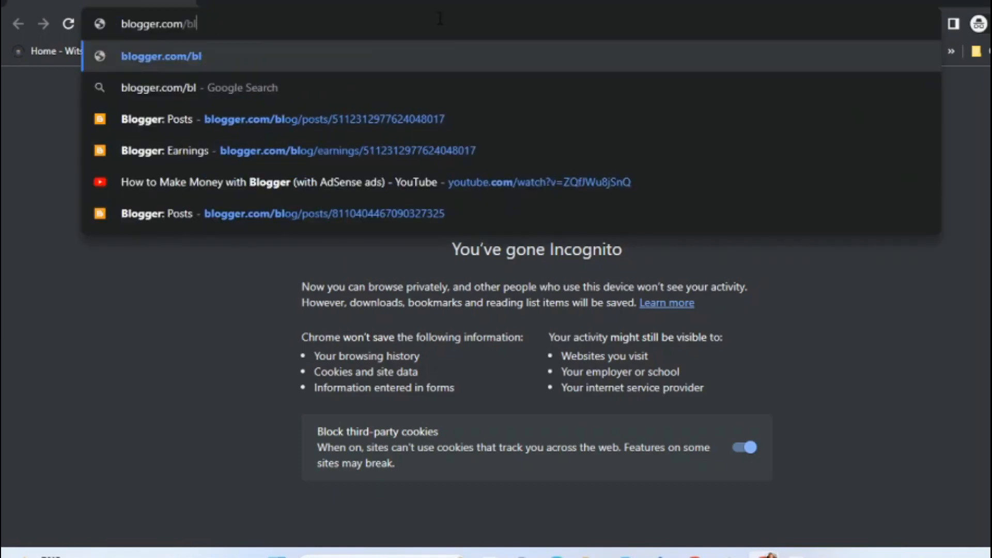
pyautogui.press('BackSpace')
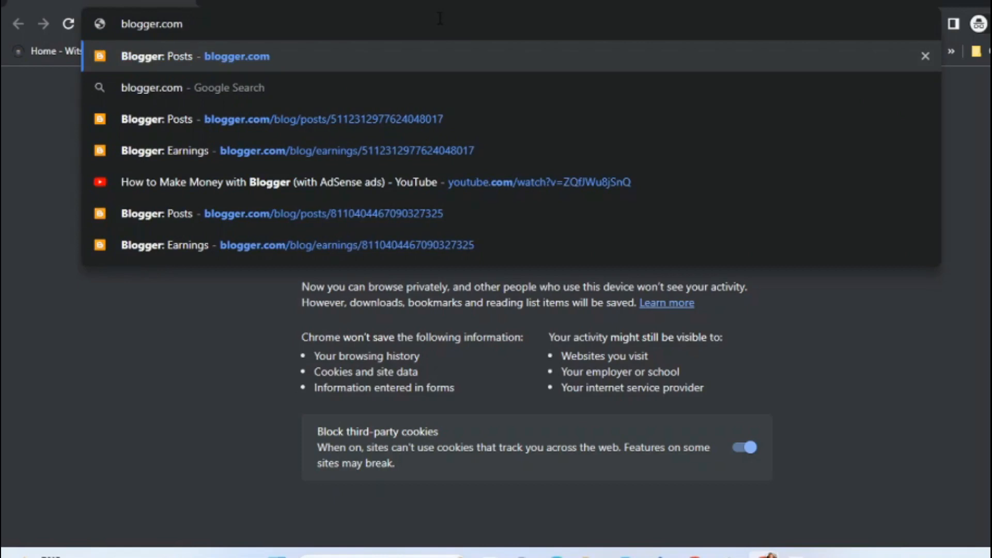
pyautogui.press('Return')
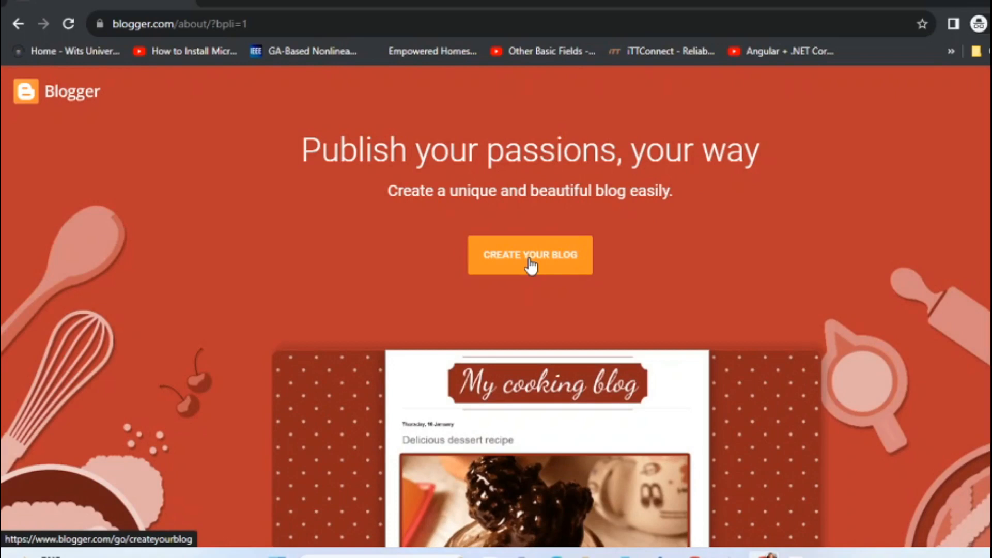
pyautogui.click(530, 263)
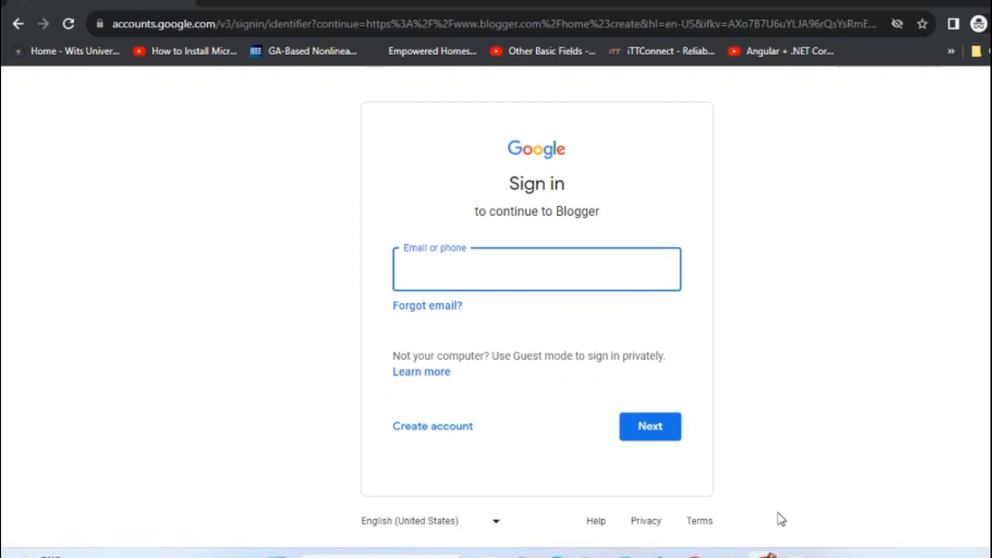
# Switch to the already signed-in Blogger window and start a new blog from the list of blogs
pyautogui.moveTo(770, 554)
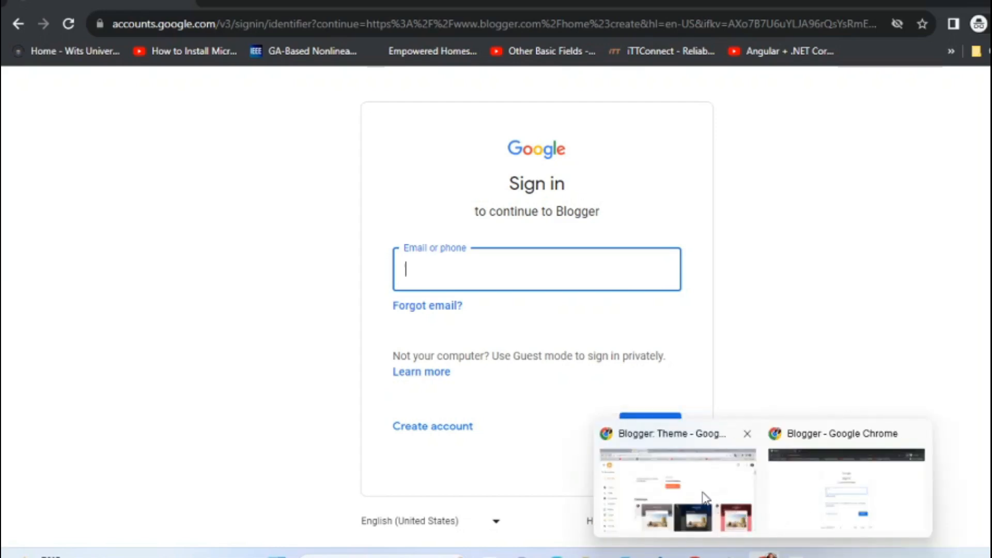
pyautogui.click(738, 517)
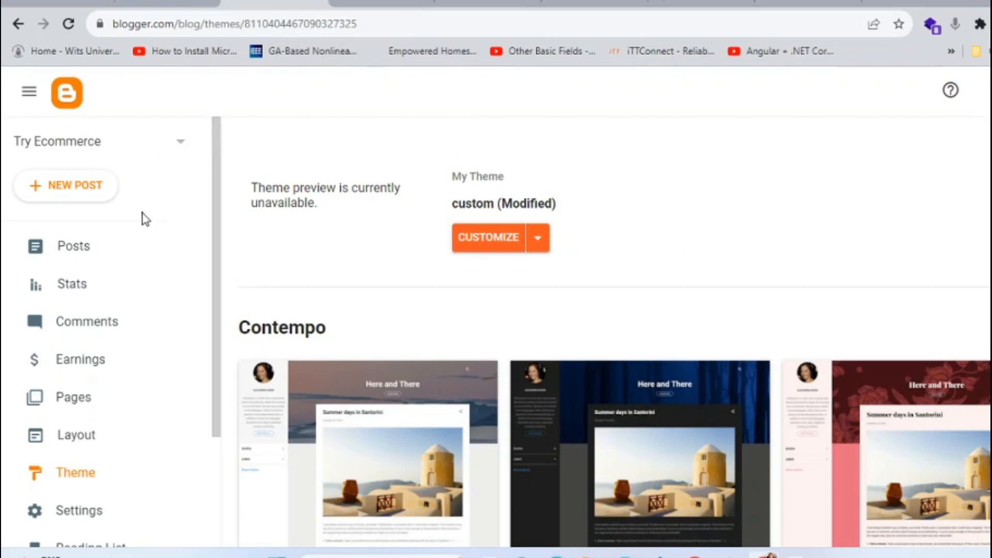
pyautogui.scroll(-3, 145, 219)
pyautogui.scroll(3, 145, 219)
pyautogui.scroll(-3, 145, 219)
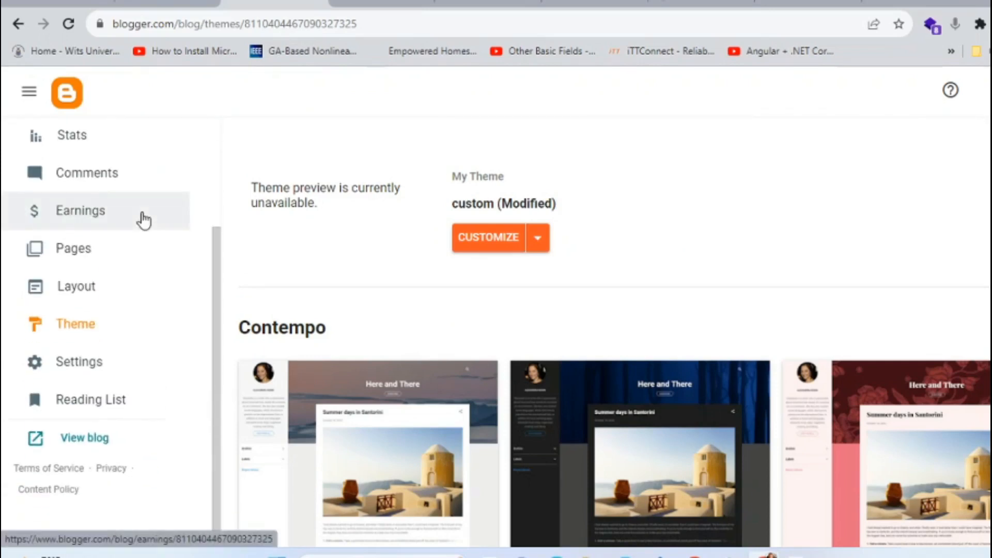
pyautogui.scroll(3, 144, 220)
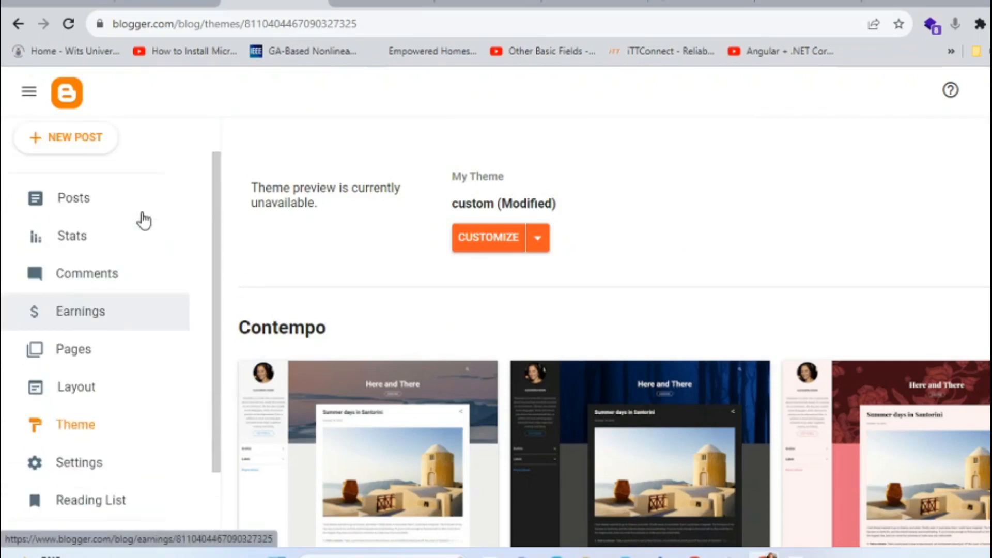
pyautogui.click(183, 144)
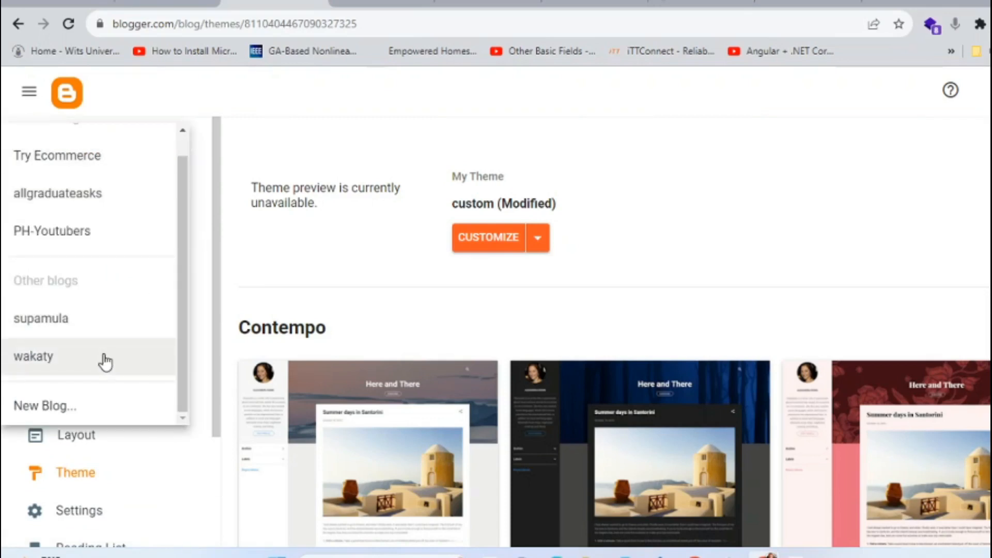
pyautogui.click(93, 410)
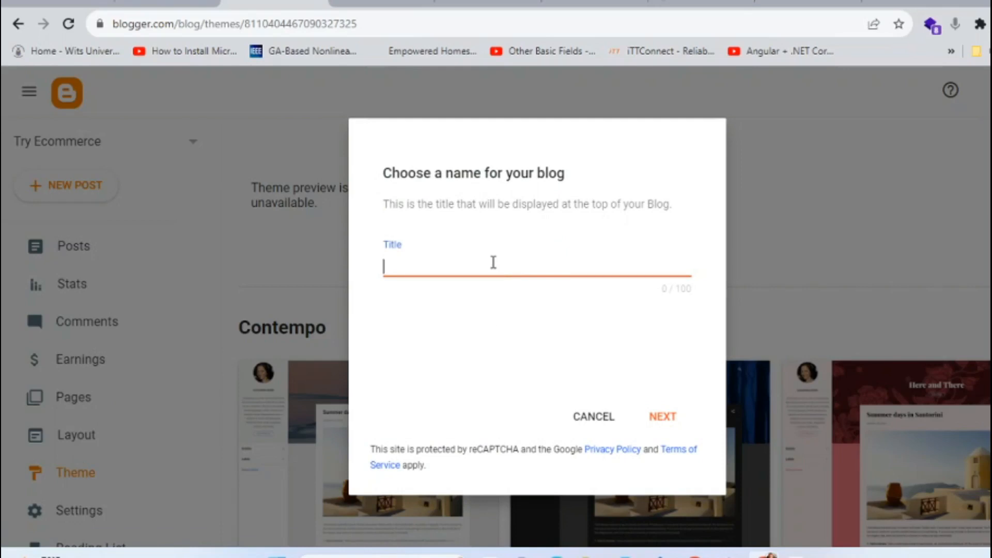
# Title the new blog "Jeans Ecommerce" and proceed to choosing its URL
pyautogui.write('jeansecommerce')
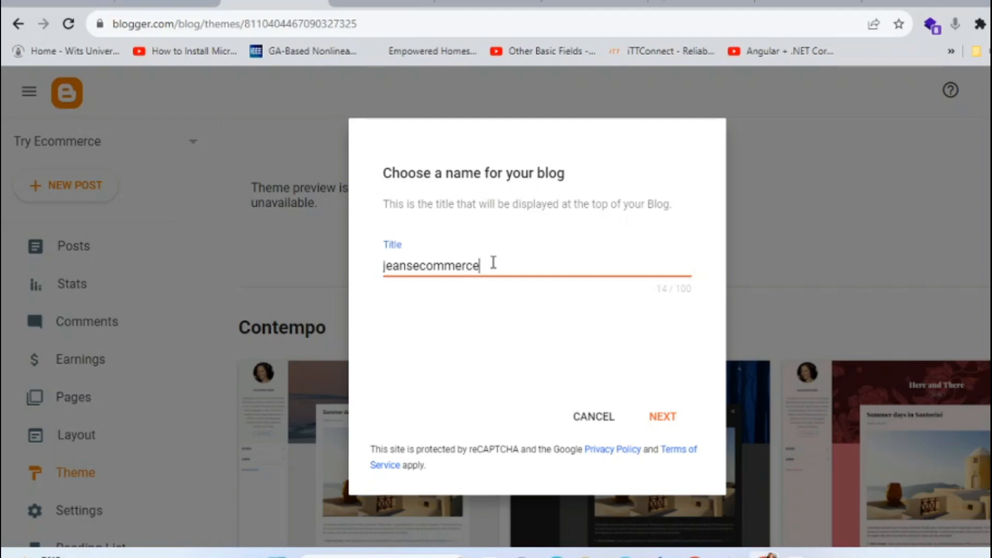
pyautogui.doubleClick(493, 263)
pyautogui.write('Jeans ecommerce')
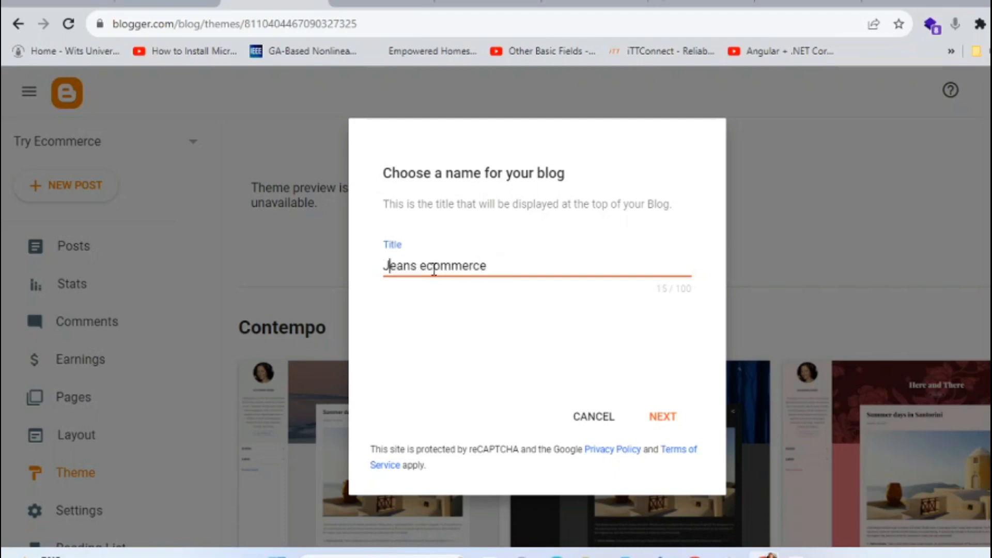
pyautogui.click(426, 266)
pyautogui.press('BackSpace')
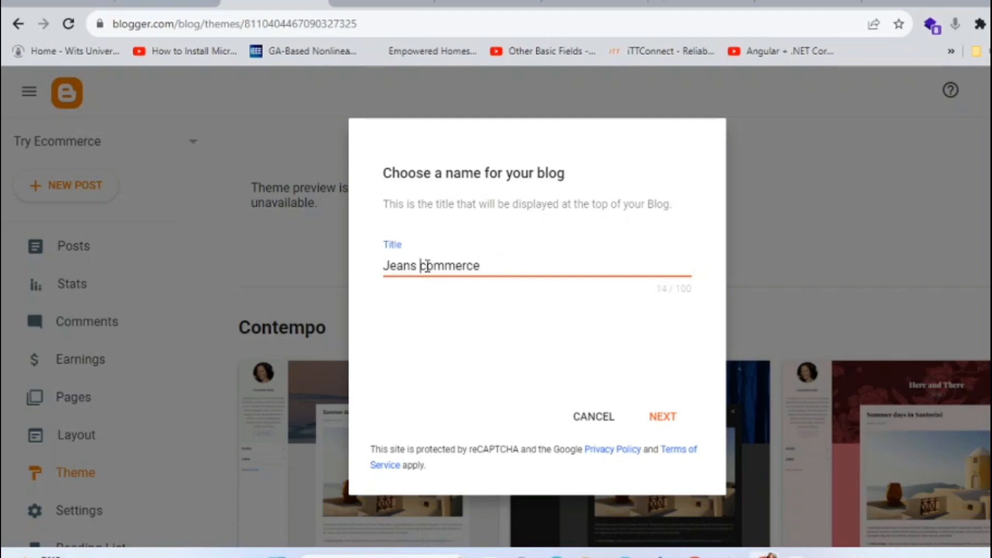
pyautogui.write('E')
pyautogui.click(670, 418)
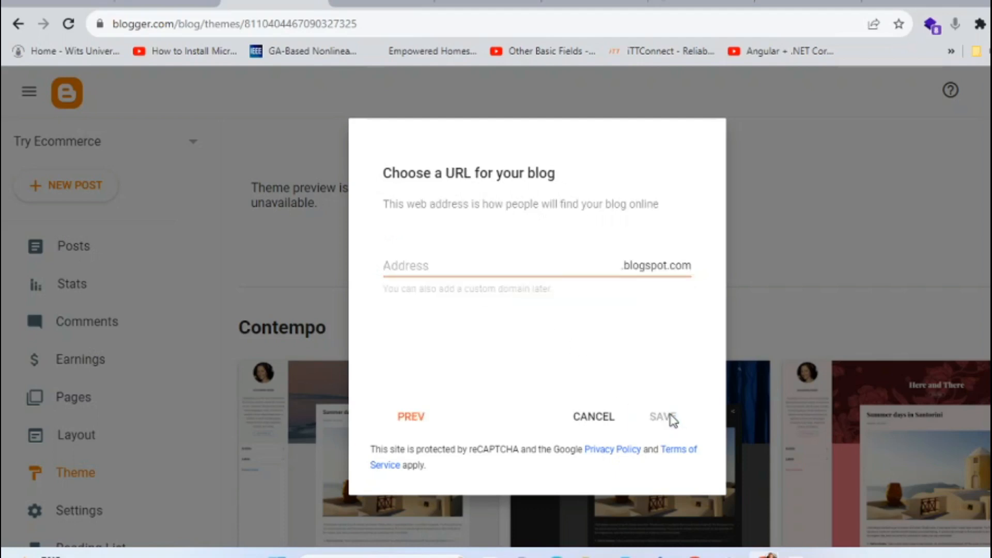
# Set the blog's address to jeansecommerce.blogspot.com and save the new blog
pyautogui.click(515, 265)
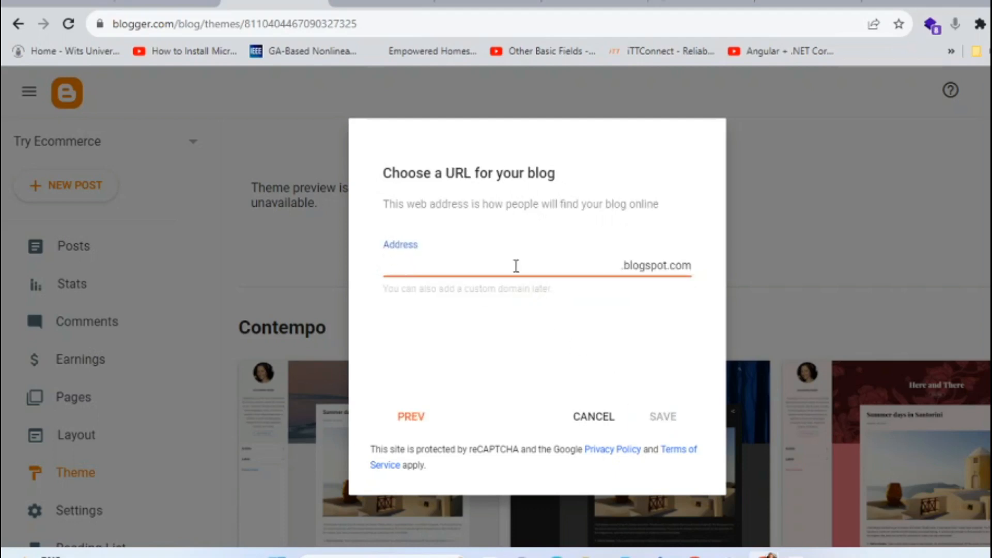
pyautogui.write('jeansecommer')
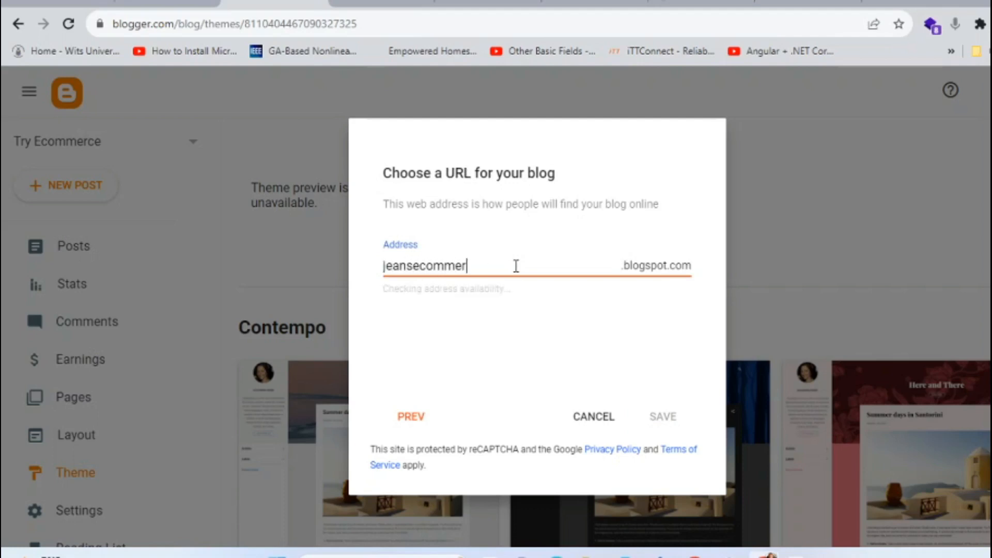
pyautogui.write('ce')
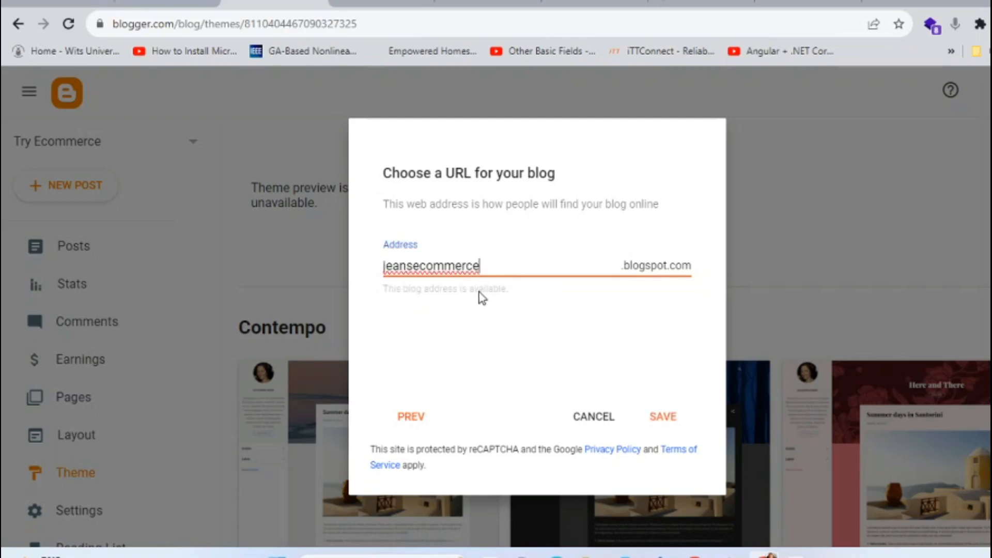
pyautogui.click(667, 421)
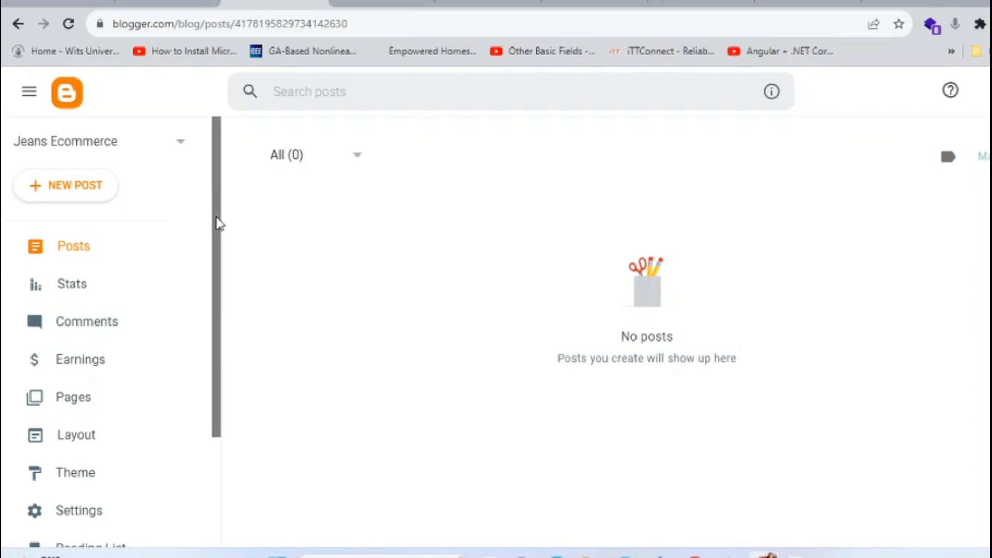
# Look through the new blog's dashboard sections and open the live blog
pyautogui.moveTo(217, 224); pyautogui.dragTo(212, 138)
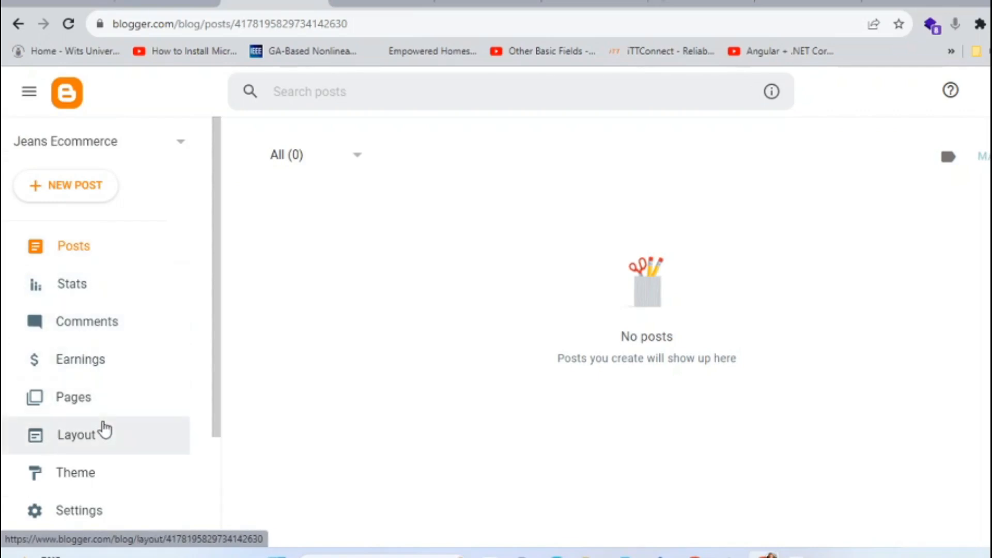
pyautogui.scroll(-3, 104, 427)
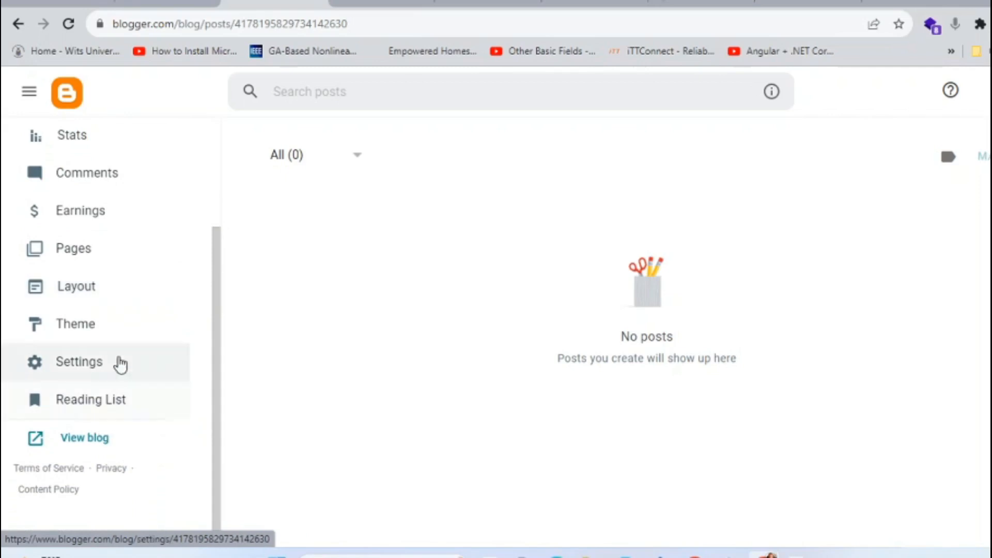
pyautogui.scroll(1, 116, 348)
pyautogui.scroll(-1, 119, 349)
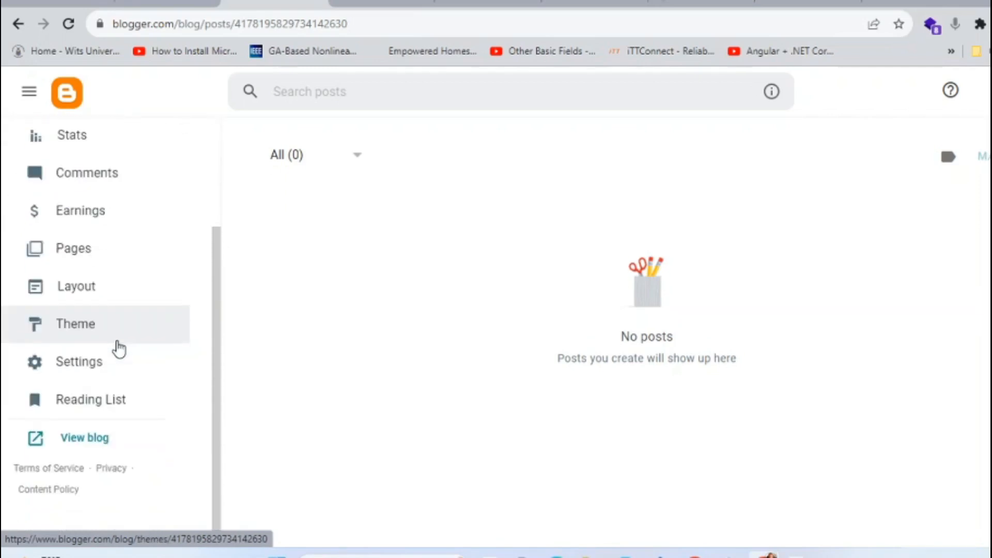
pyautogui.click(89, 444)
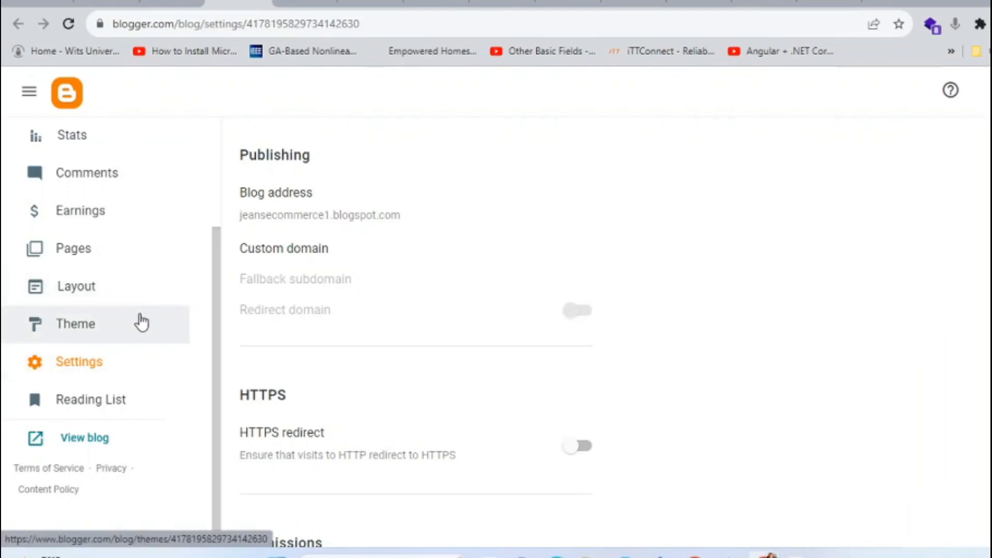
# Check the blog address in the Publishing section of the blog's settings and close it without saving
pyautogui.scroll(3, 141, 323)
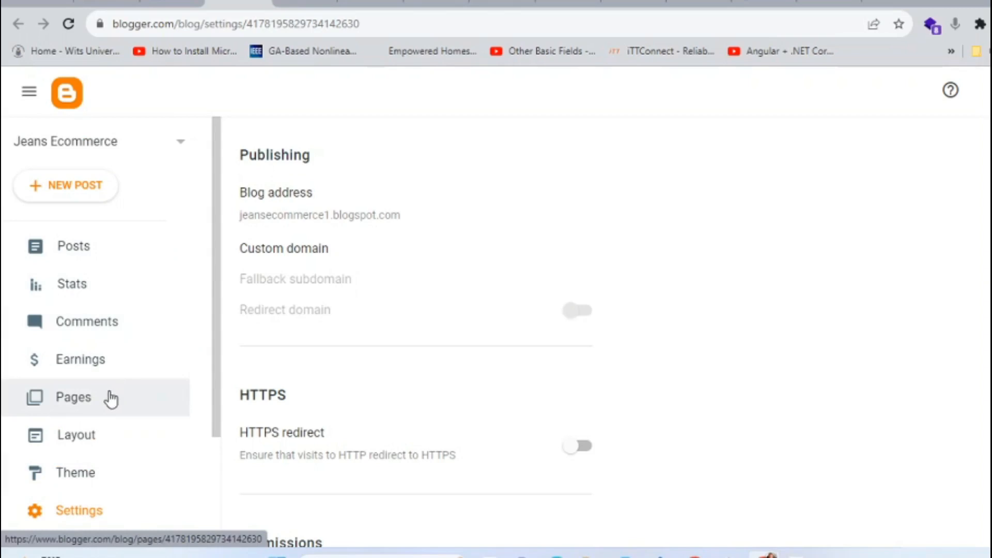
pyautogui.scroll(-2, 106, 468)
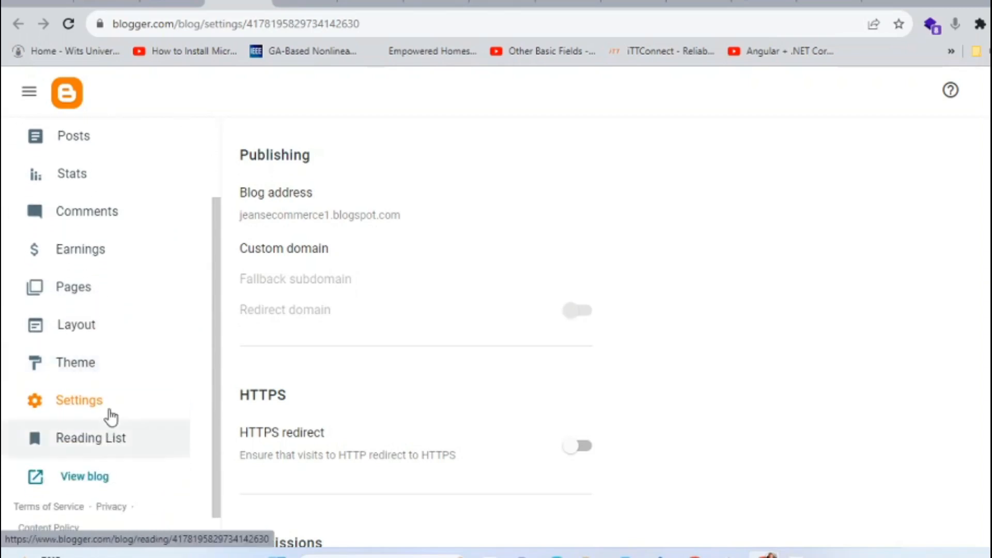
pyautogui.click(107, 412)
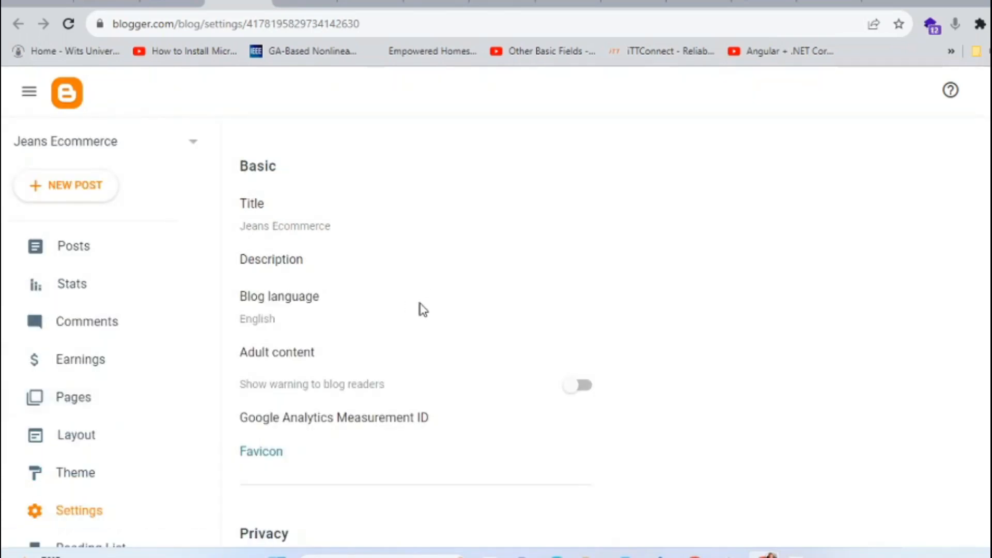
pyautogui.scroll(-4, 421, 308)
pyautogui.scroll(-4, 423, 309)
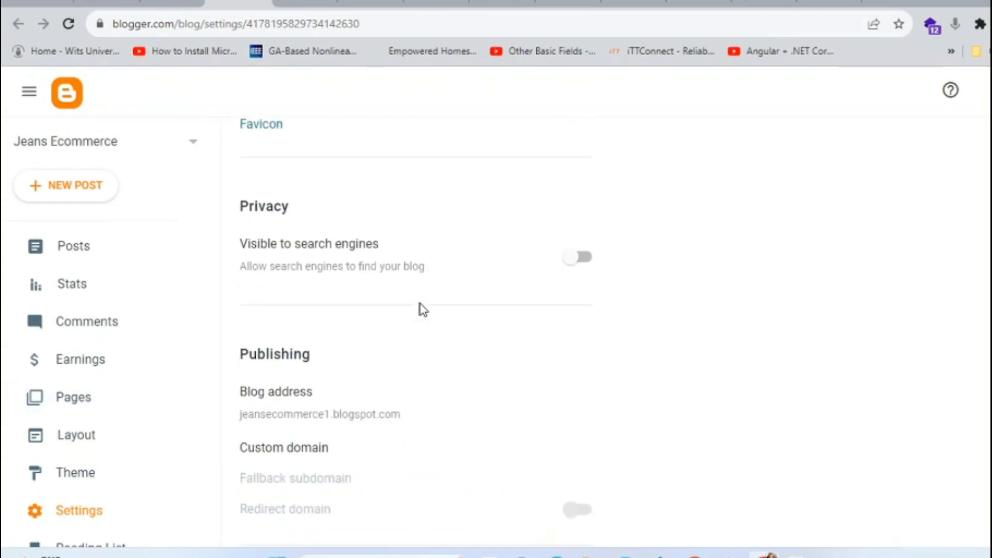
pyautogui.scroll(-2, 422, 309)
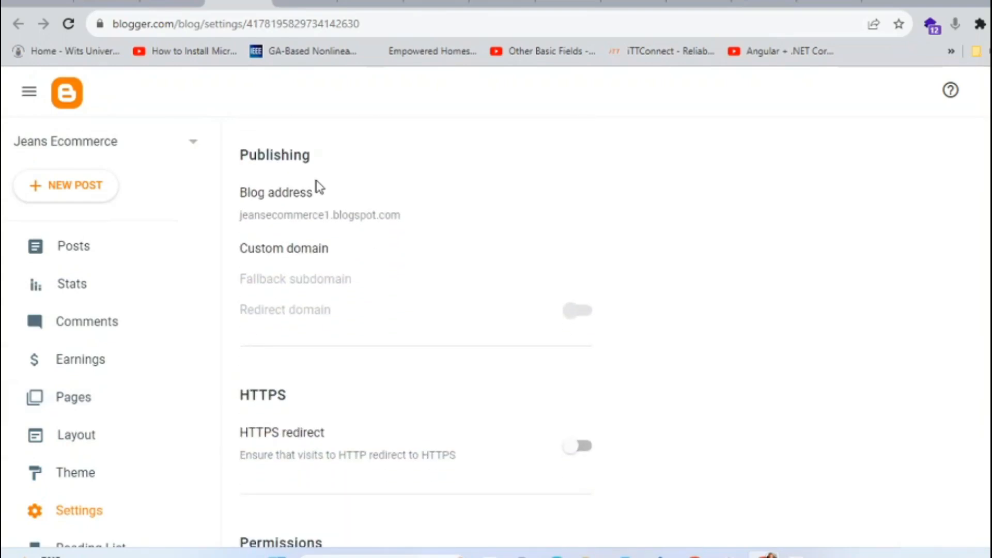
pyautogui.click(292, 217)
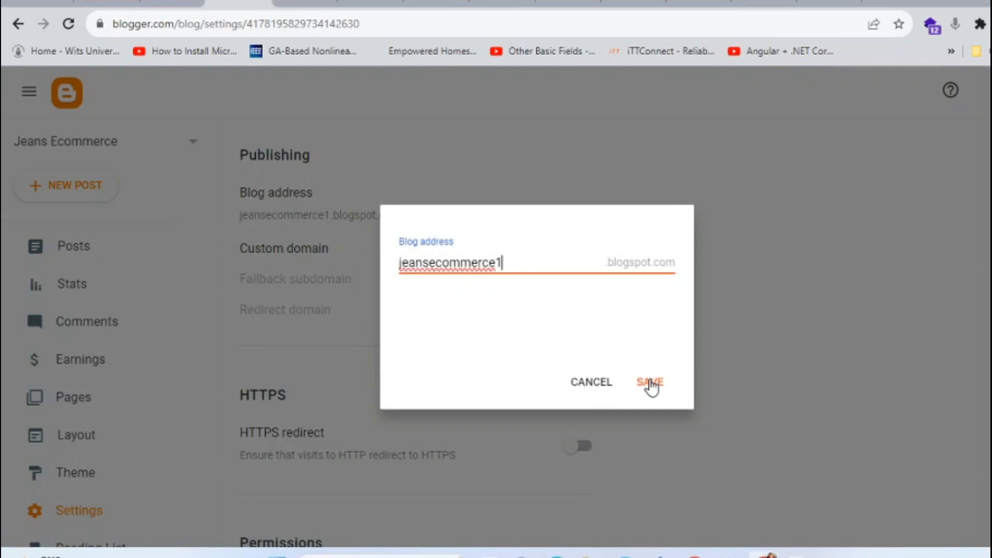
pyautogui.click(591, 388)
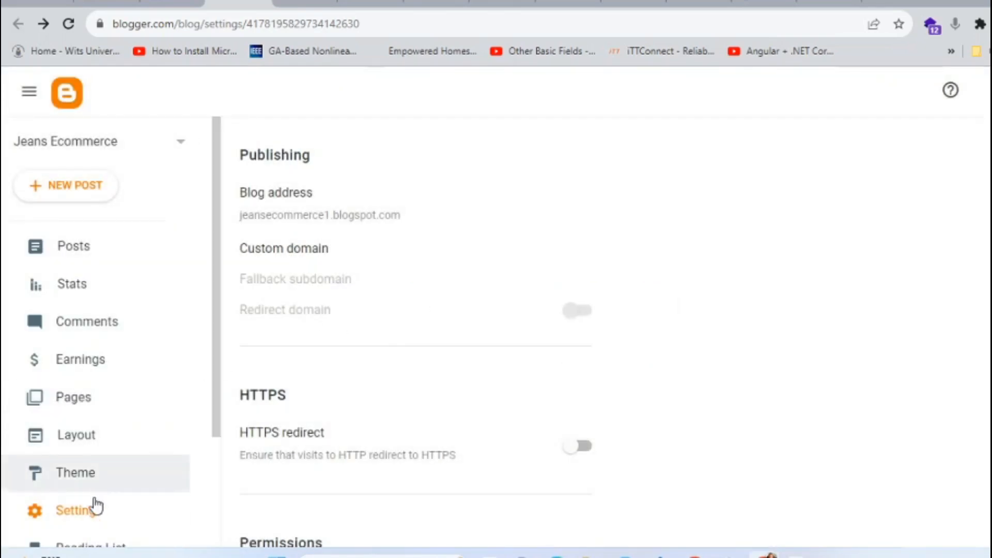
pyautogui.scroll(-3, 95, 505)
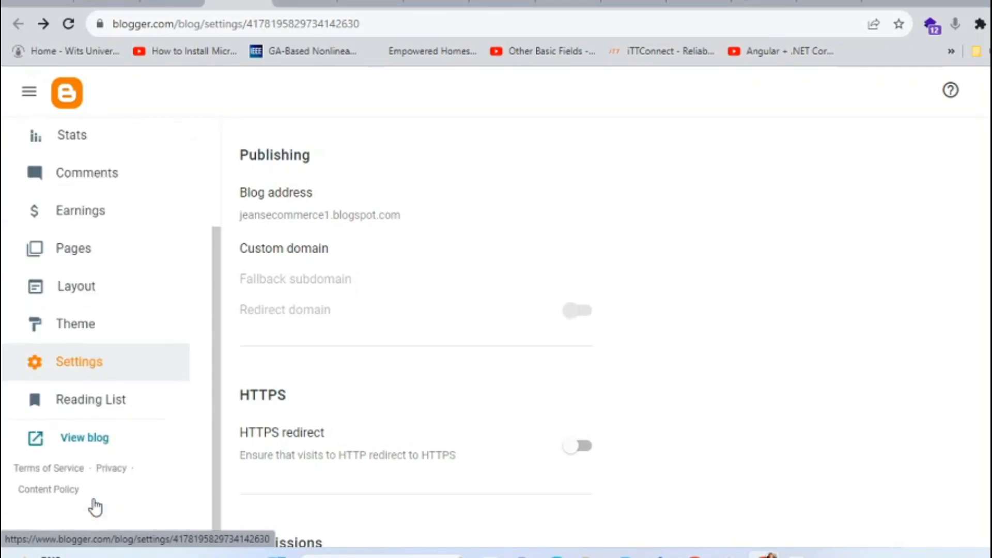
pyautogui.click(84, 439)
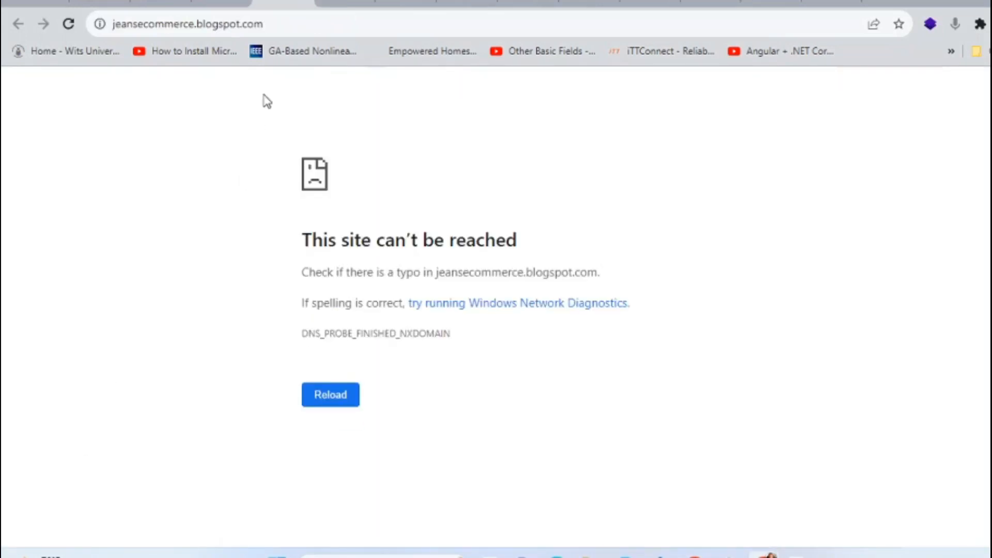
pyautogui.doubleClick(193, 25)
pyautogui.doubleClick(193, 25)
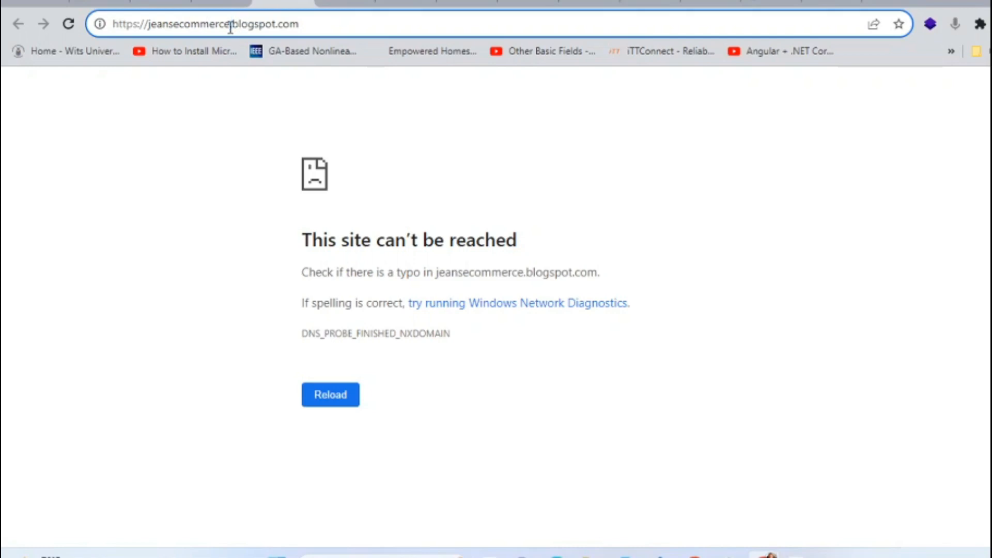
pyautogui.write('1')
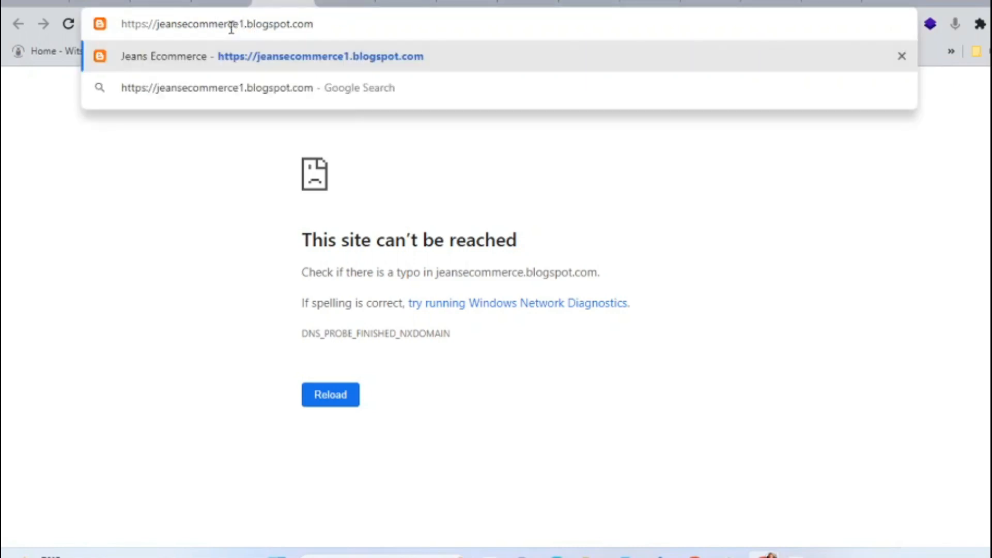
pyautogui.press('Return')
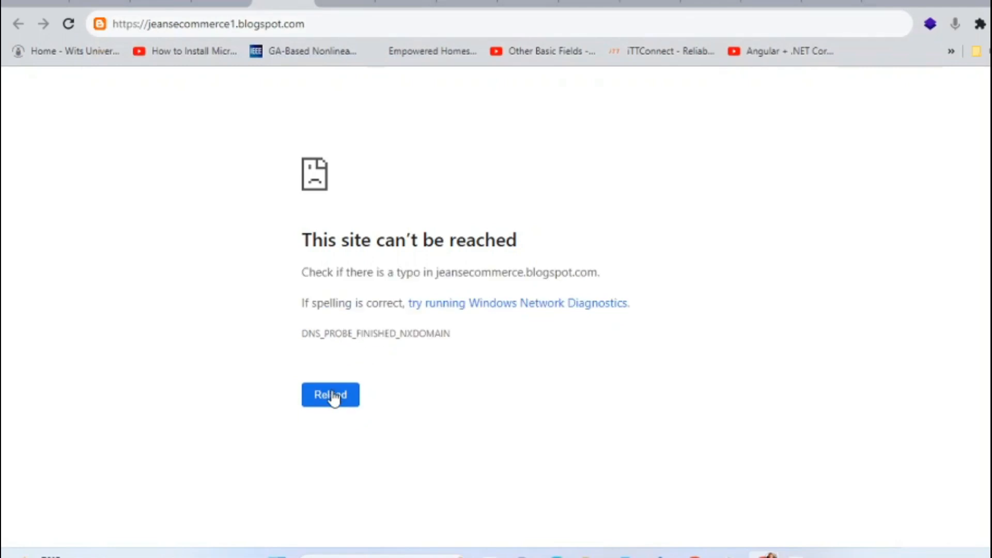
# Change the protocol in the blog's URL to http and load the live site jeansecommerce1.blogspot.com
pyautogui.doubleClick(133, 26)
pyautogui.click(137, 26)
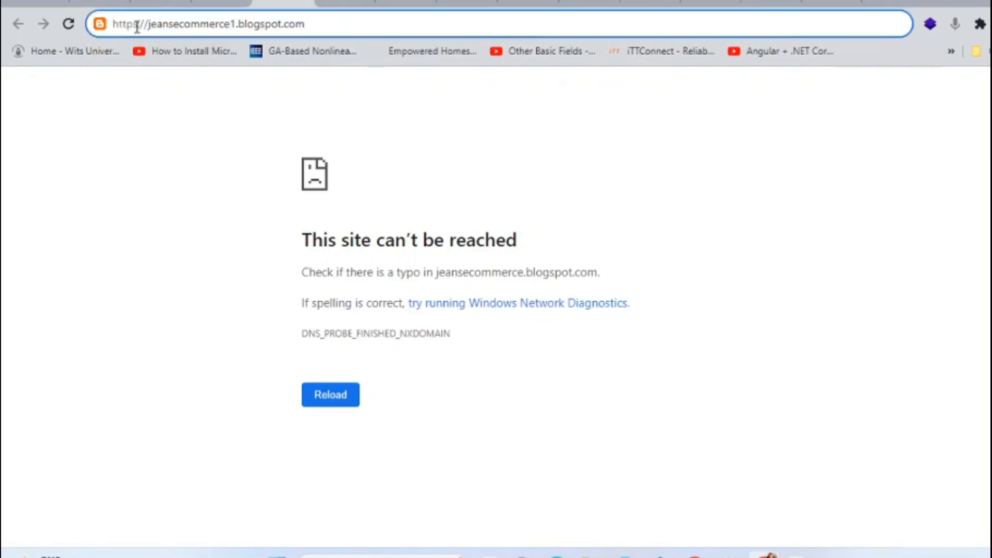
pyautogui.press('BackSpace')
pyautogui.press('Return')
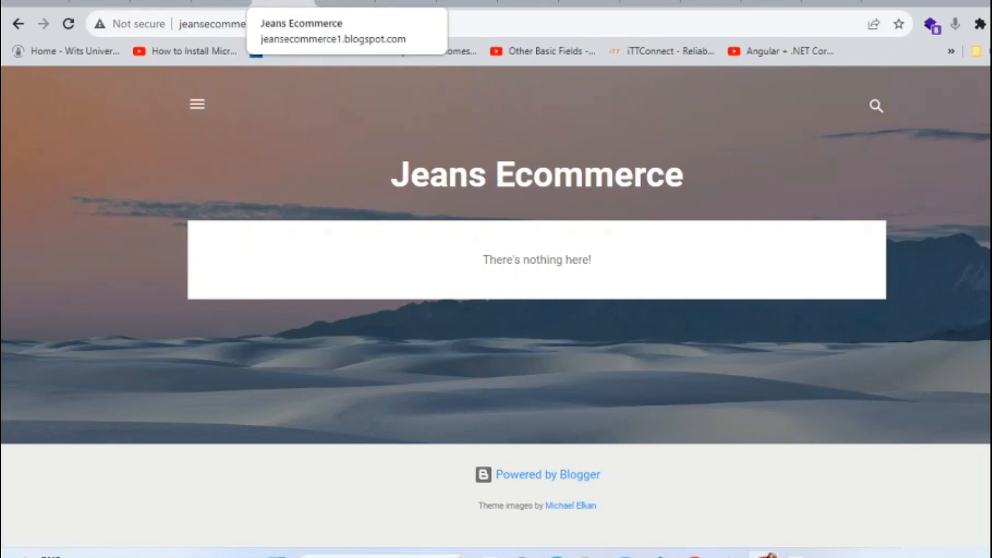
# Return to the Jeans Ecommerce blog's settings and open its Theme section
pyautogui.click(222, 5)
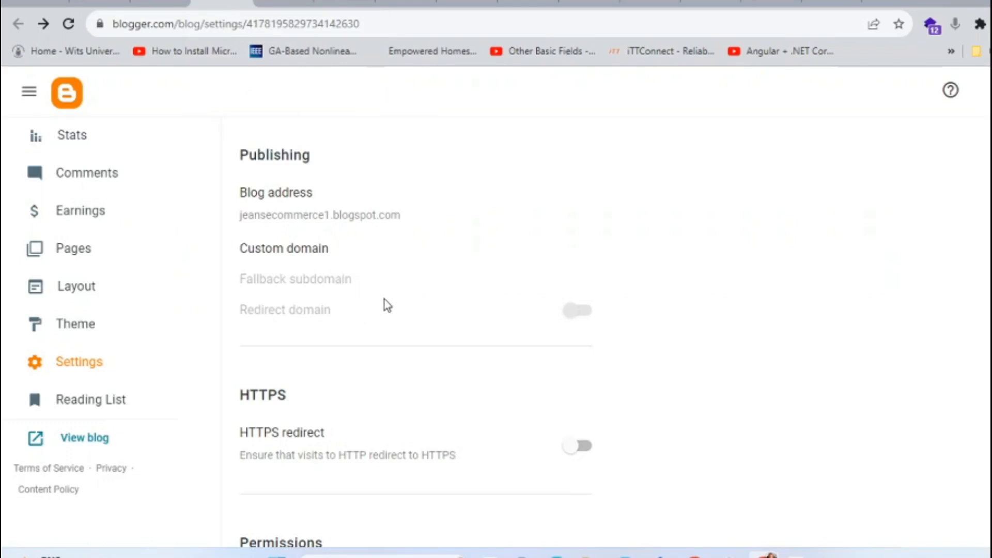
pyautogui.scroll(10, 689, 302)
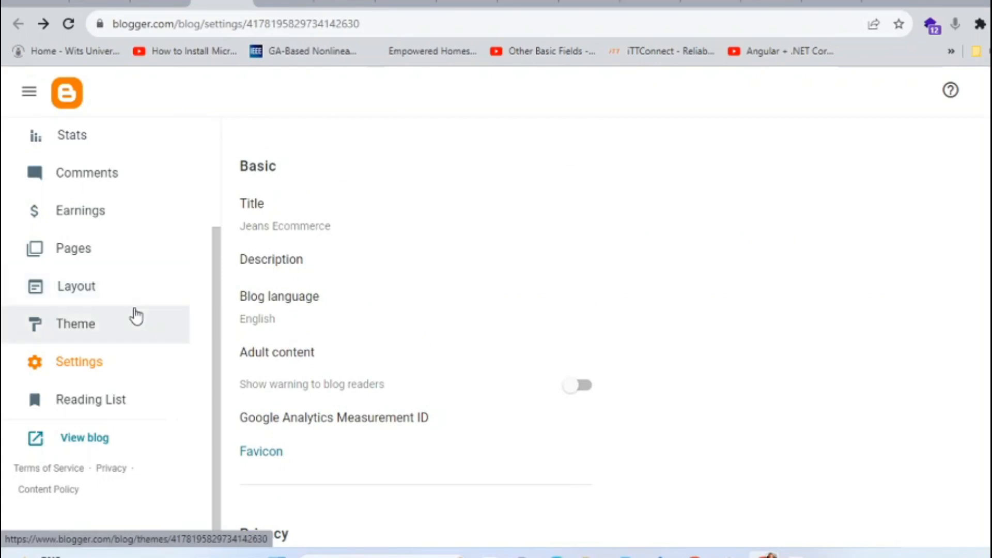
pyautogui.click(89, 335)
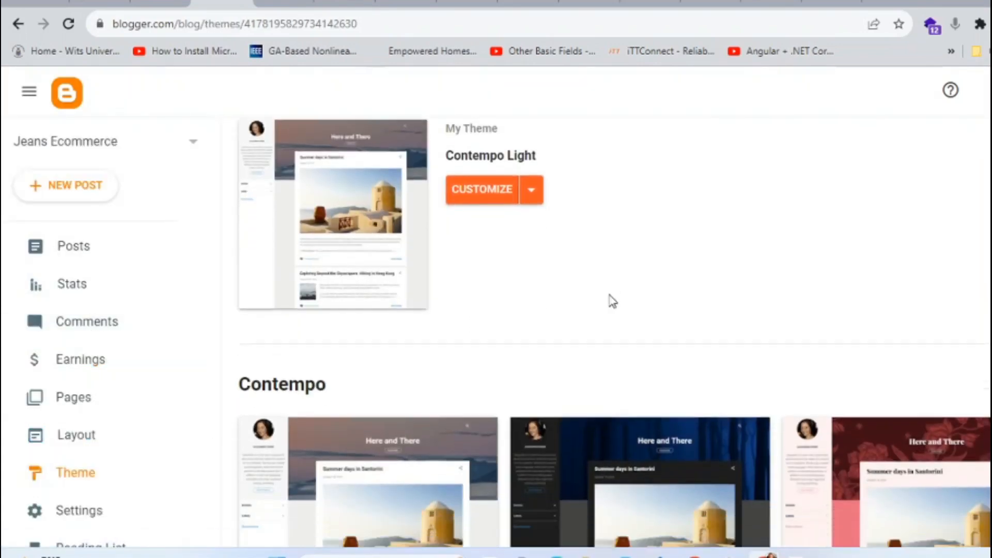
# Look through the built-in theme gallery, from Contempo down to Travel, for designs suitable for an online store
pyautogui.scroll(-12, 612, 301)
pyautogui.scroll(-9, 611, 302)
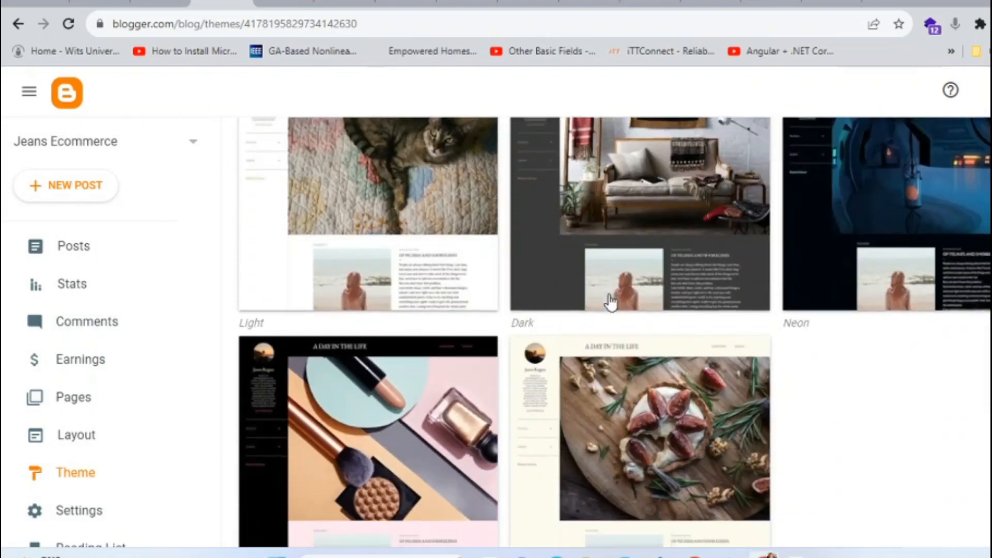
pyautogui.scroll(-15, 613, 301)
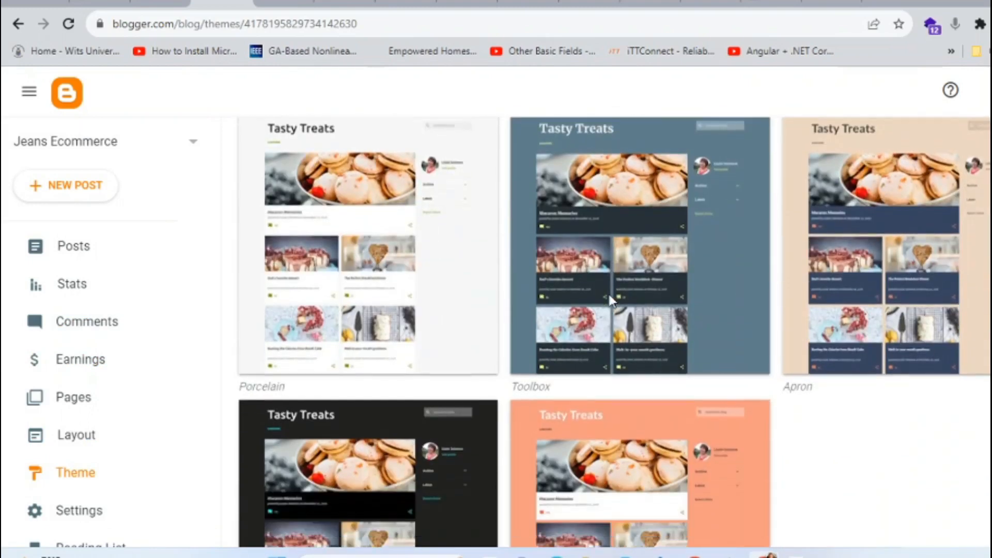
pyautogui.scroll(-7, 610, 302)
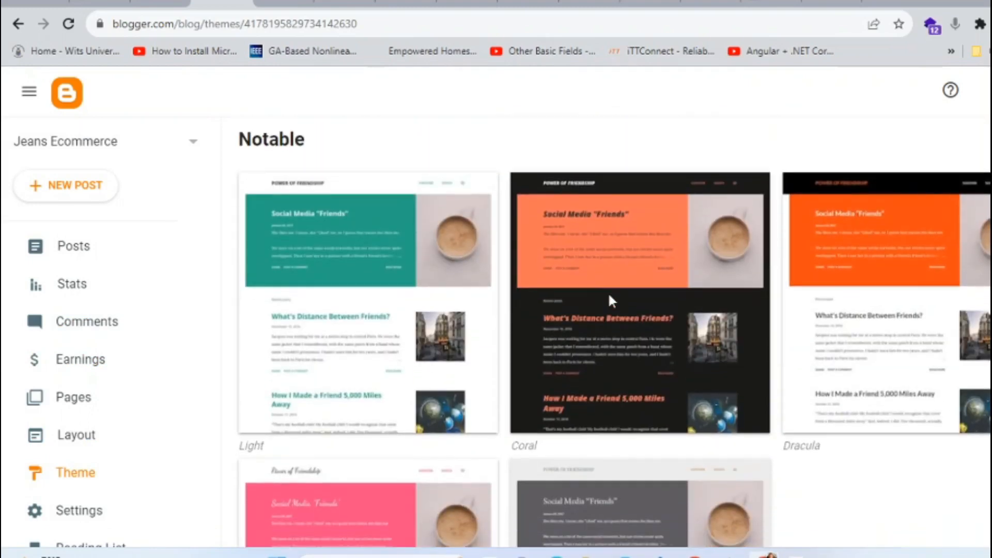
pyautogui.scroll(-10, 611, 301)
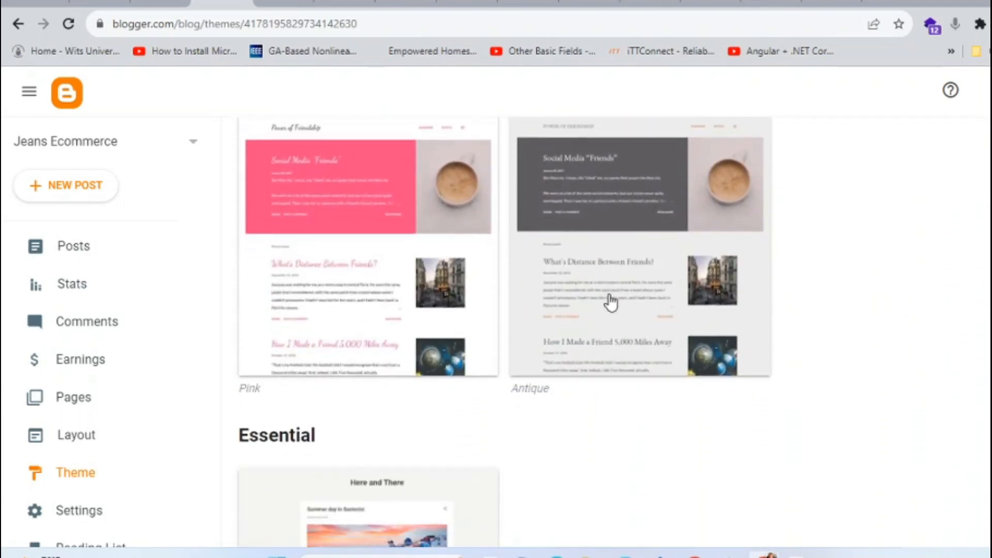
pyautogui.scroll(-6, 611, 303)
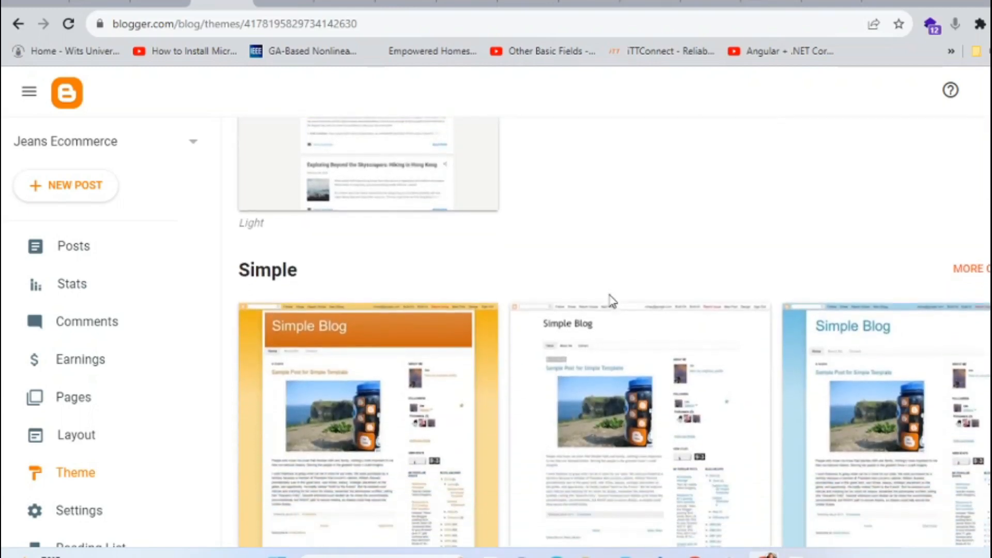
pyautogui.scroll(-8, 611, 301)
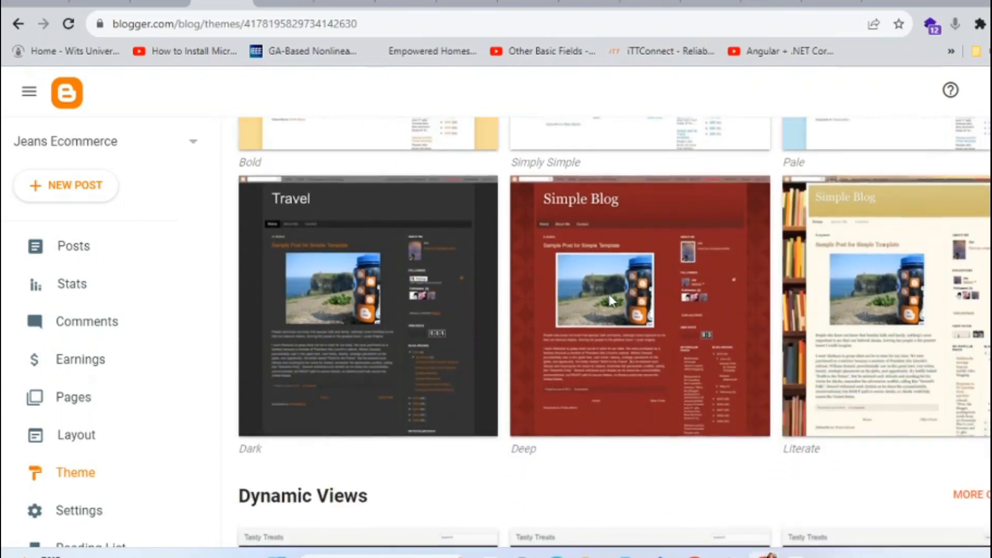
pyautogui.scroll(2, 611, 301)
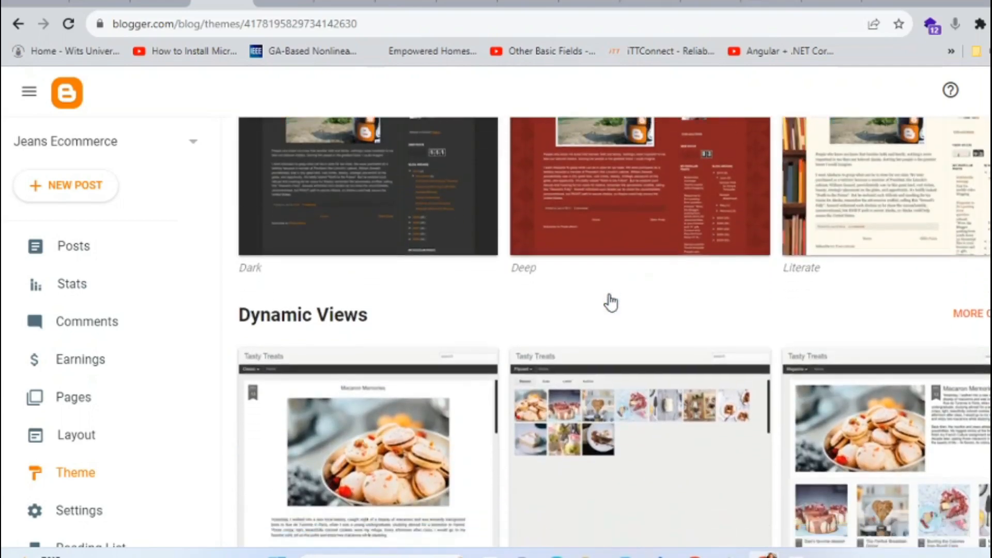
pyautogui.scroll(-5, 611, 302)
pyautogui.scroll(4, 610, 302)
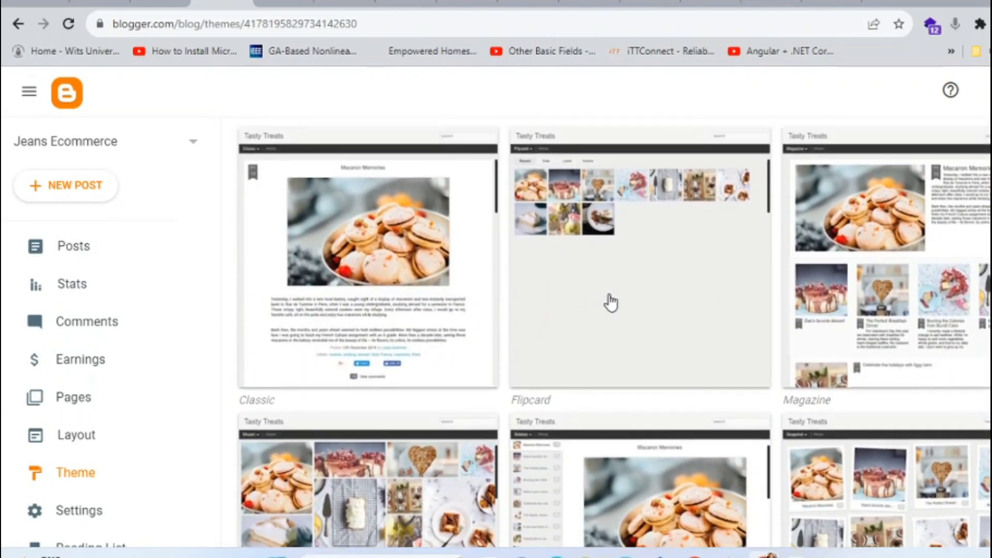
pyautogui.scroll(-7, 611, 302)
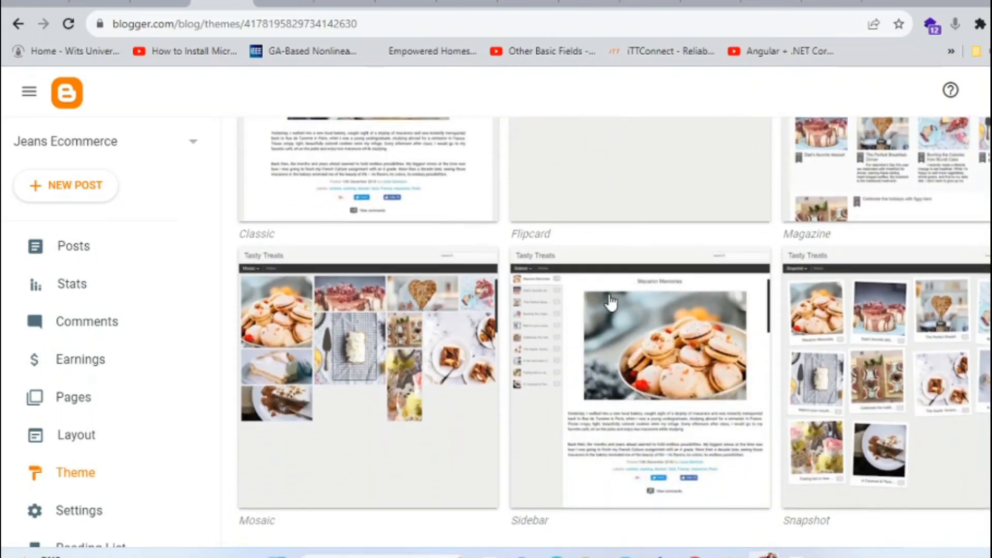
pyautogui.scroll(-3, 610, 302)
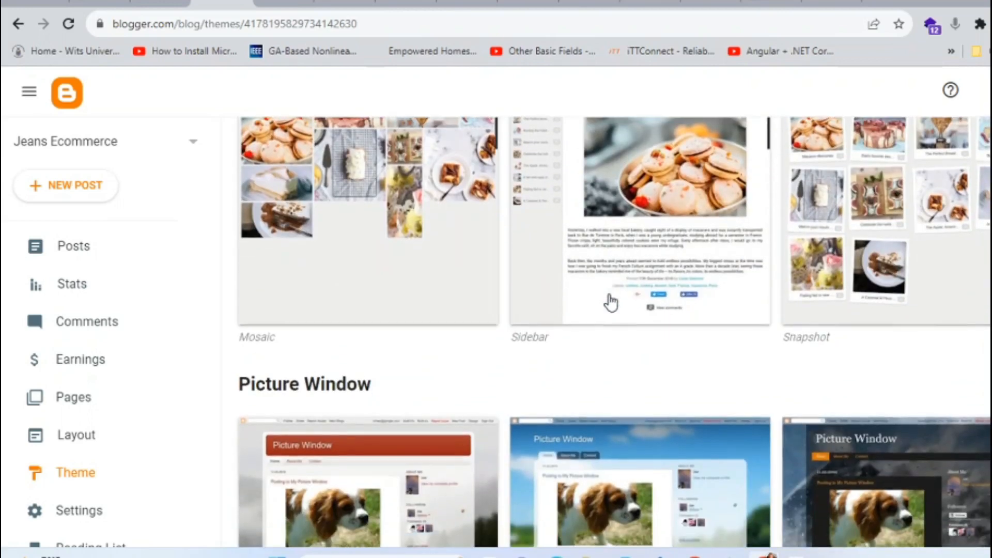
pyautogui.scroll(-5, 610, 302)
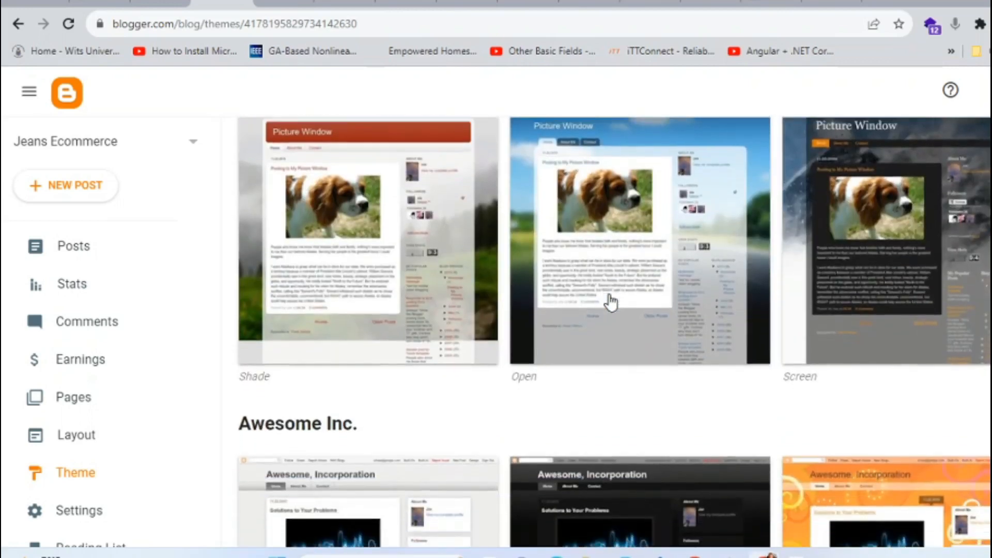
pyautogui.scroll(-5, 611, 303)
pyautogui.scroll(-5, 611, 302)
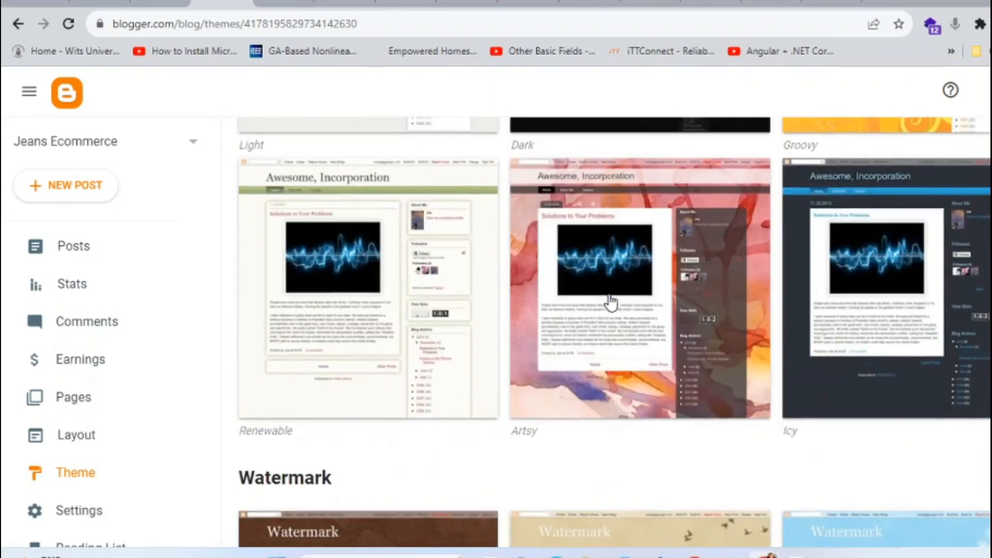
pyautogui.scroll(-4, 610, 302)
pyautogui.scroll(-10, 611, 302)
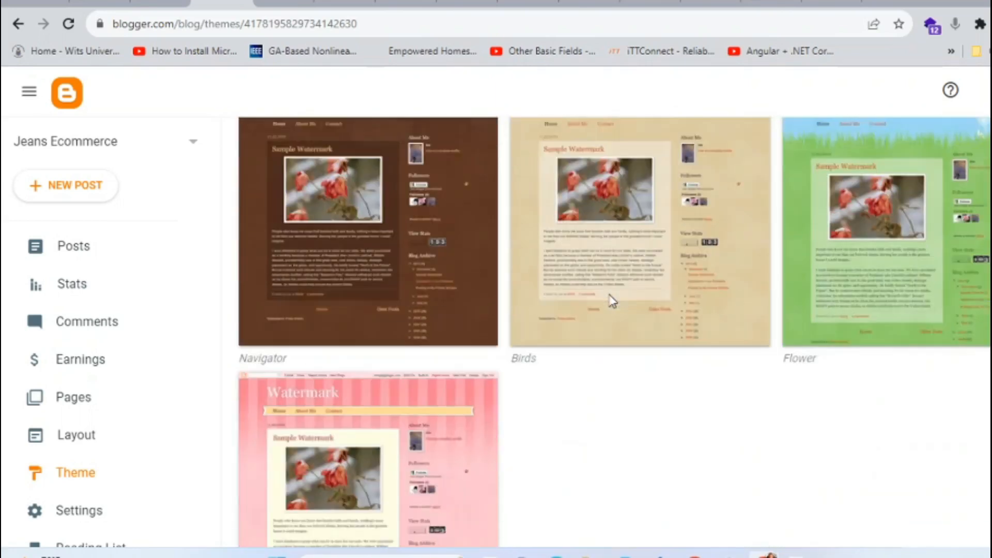
pyautogui.scroll(-14, 612, 301)
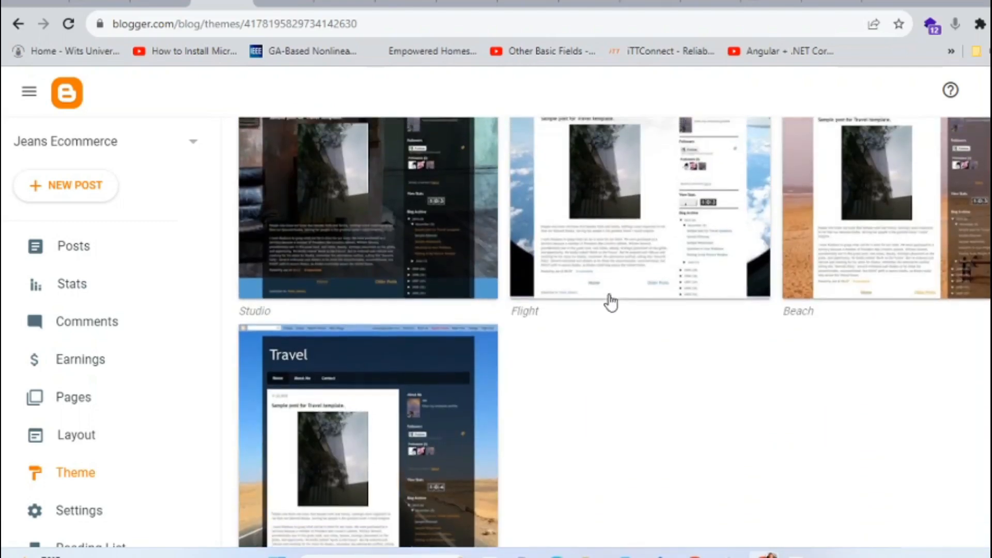
pyautogui.scroll(-1, 611, 302)
pyautogui.scroll(5, 611, 301)
pyautogui.scroll(20, 610, 302)
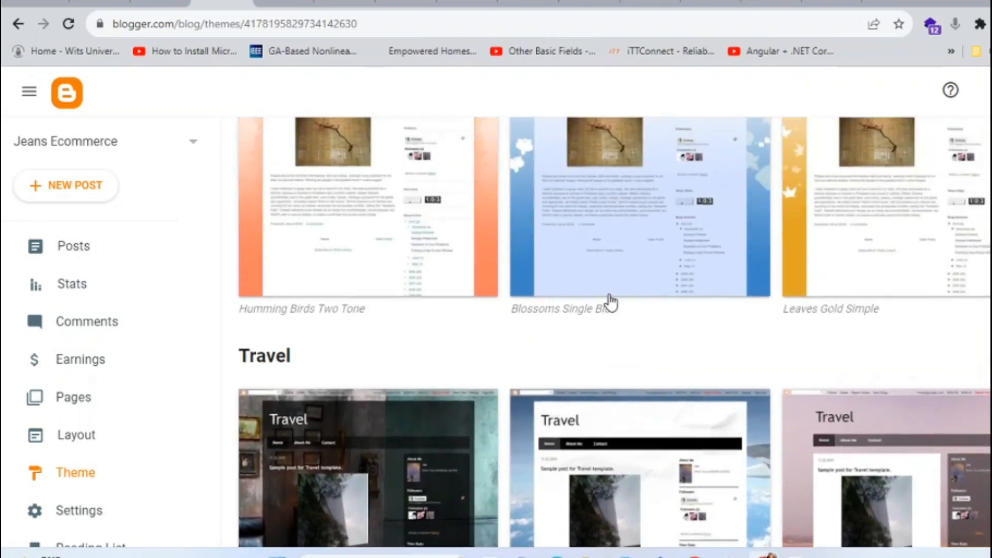
pyautogui.scroll(-20, 611, 302)
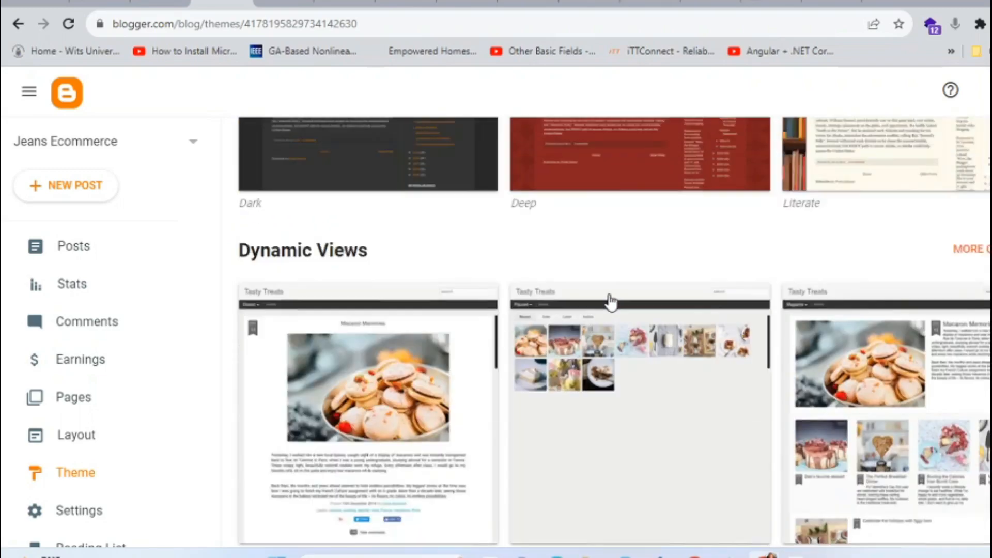
pyautogui.scroll(15, 611, 303)
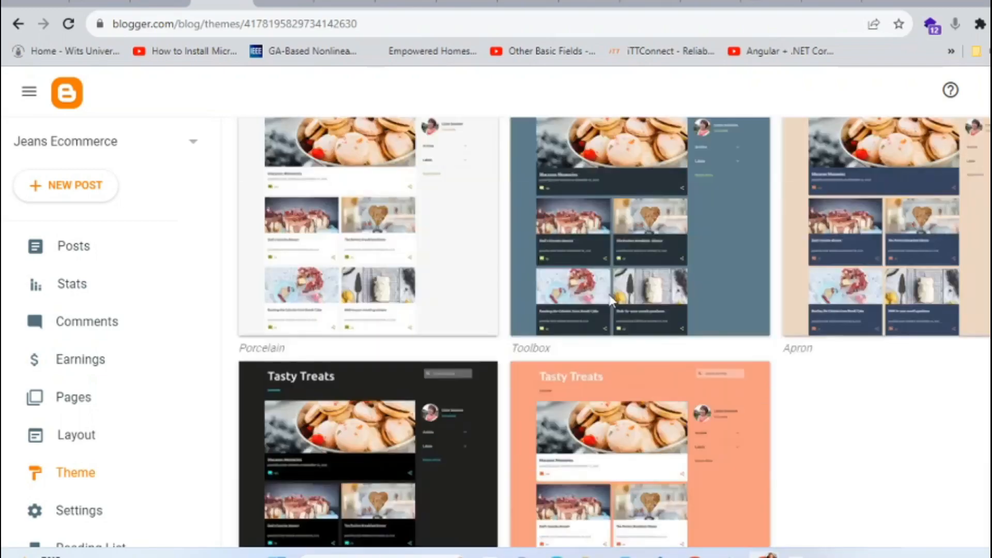
pyautogui.scroll(15, 611, 302)
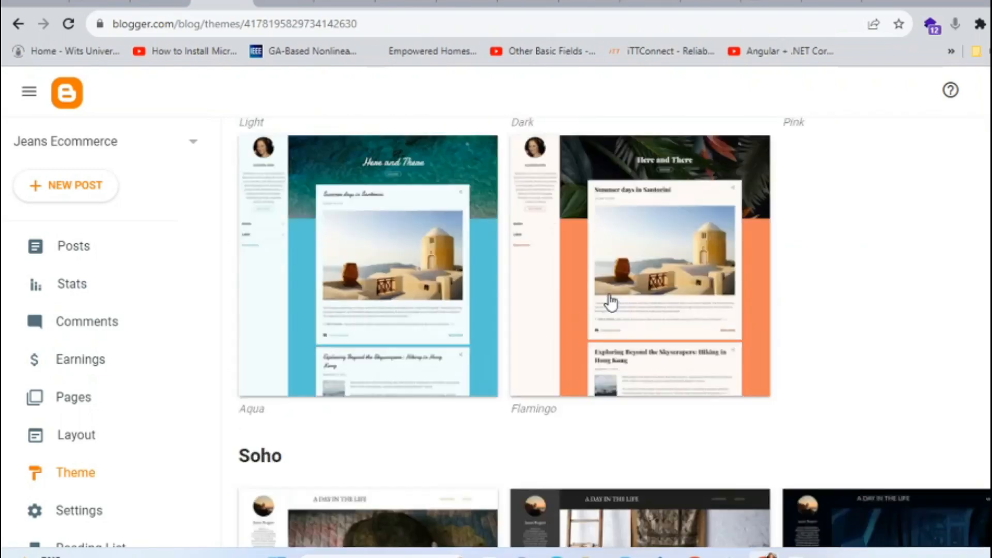
pyautogui.scroll(3, 611, 302)
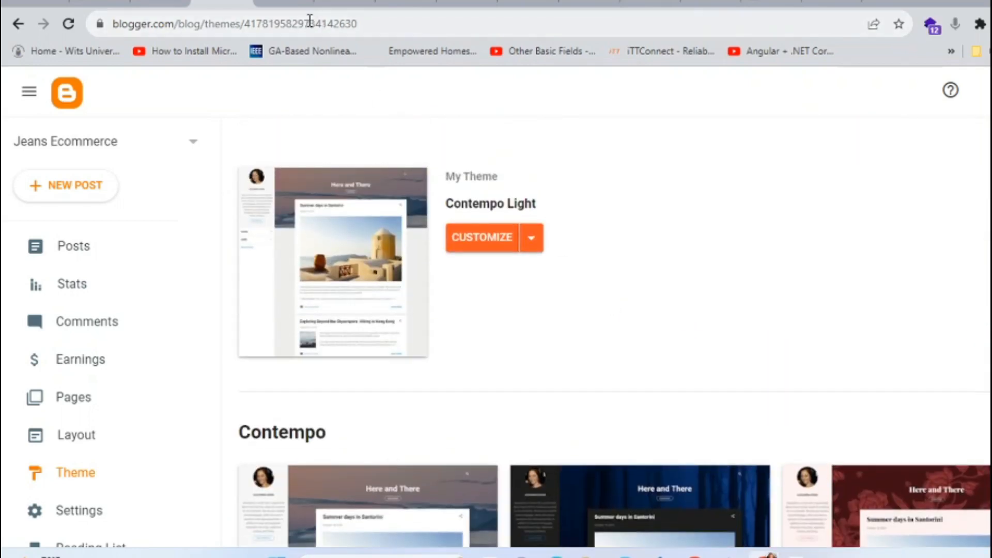
# Search Google for "blogger free ecommerce templates" and open the Online Shopping Store eCommerce Blogger Templates result
pyautogui.click(361, 3)
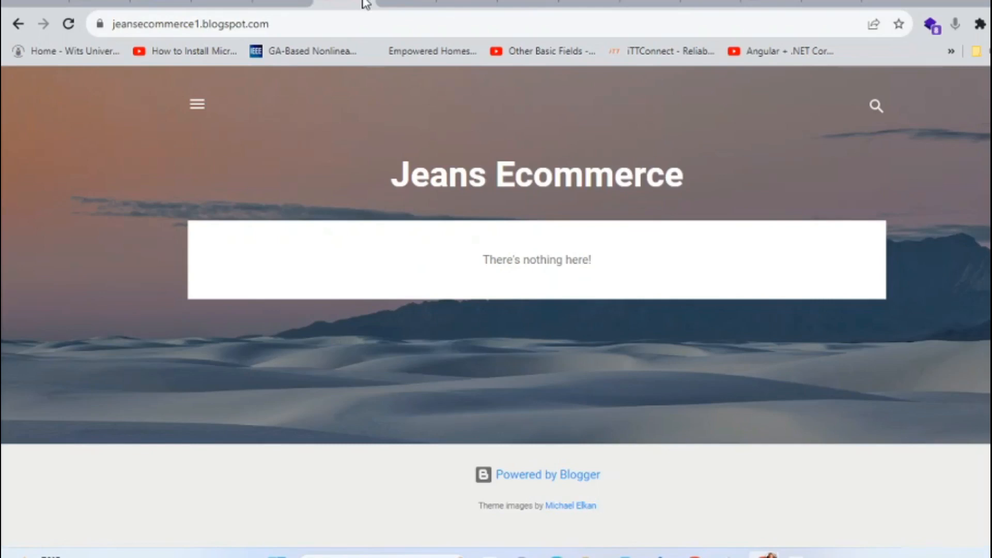
pyautogui.click(363, 1)
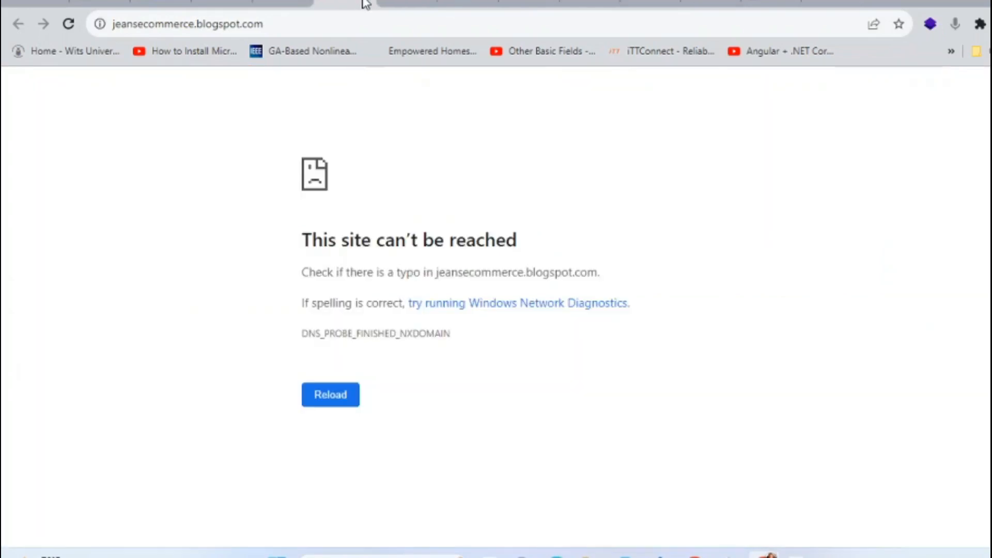
pyautogui.click(342, 25)
pyautogui.write('b')
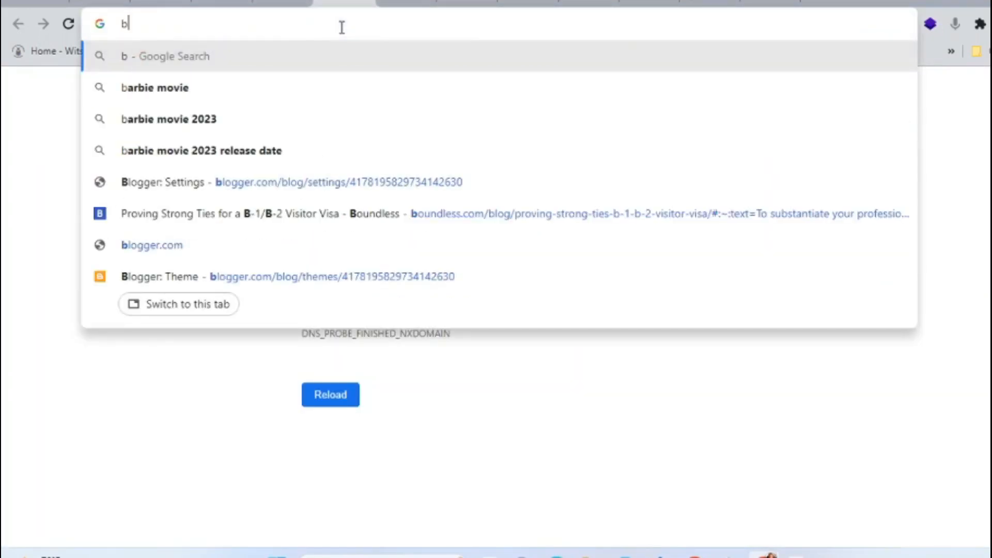
pyautogui.write('logger ')
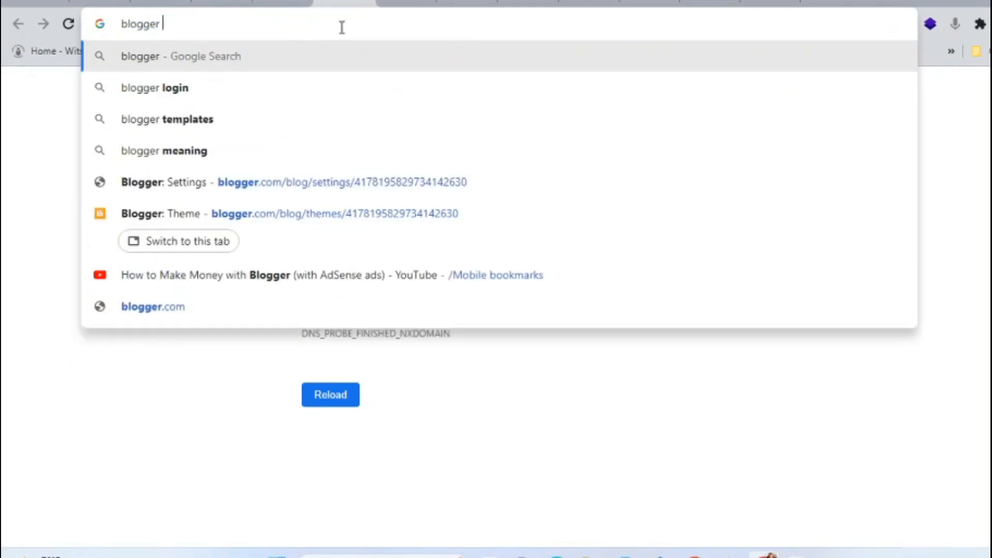
pyautogui.write('free')
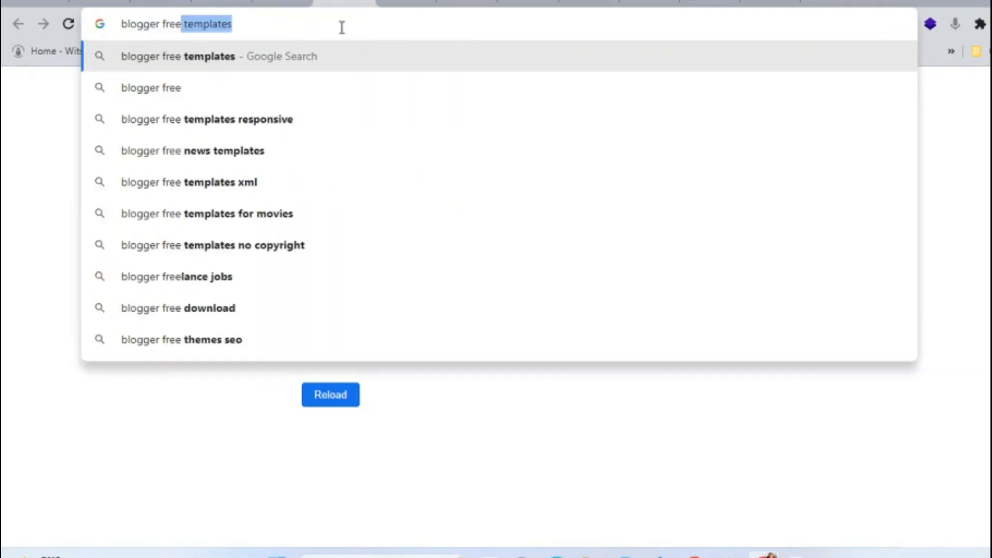
pyautogui.press('Right')
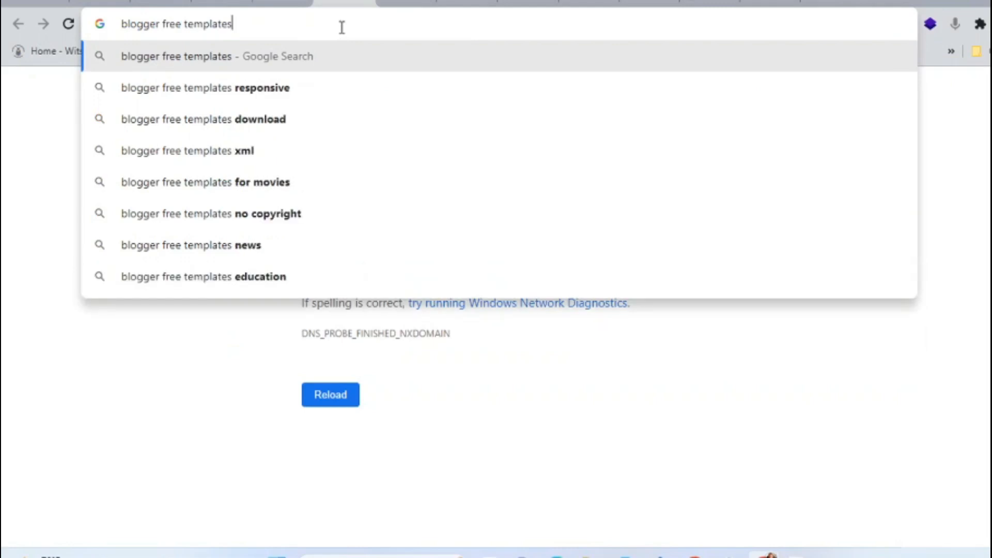
pyautogui.write('e')
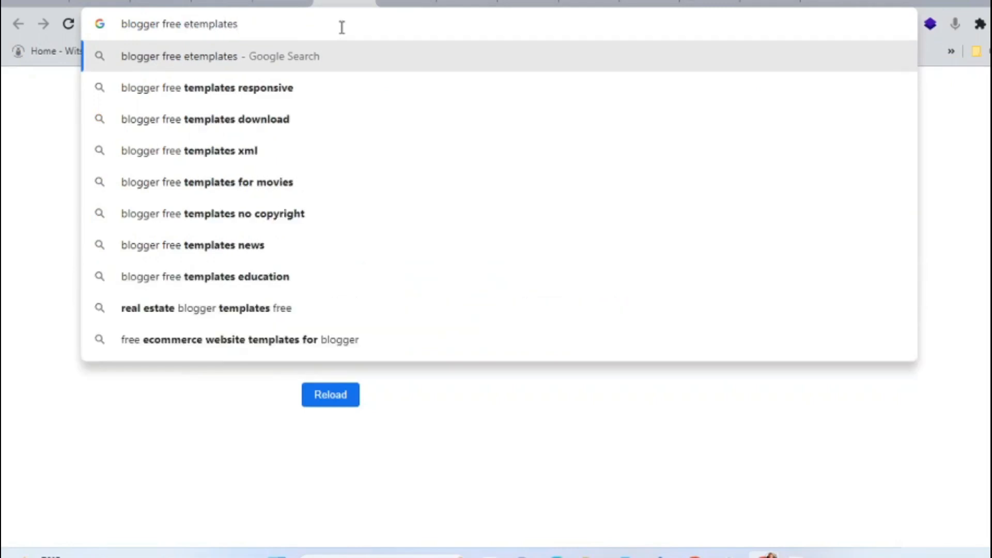
pyautogui.write('comme')
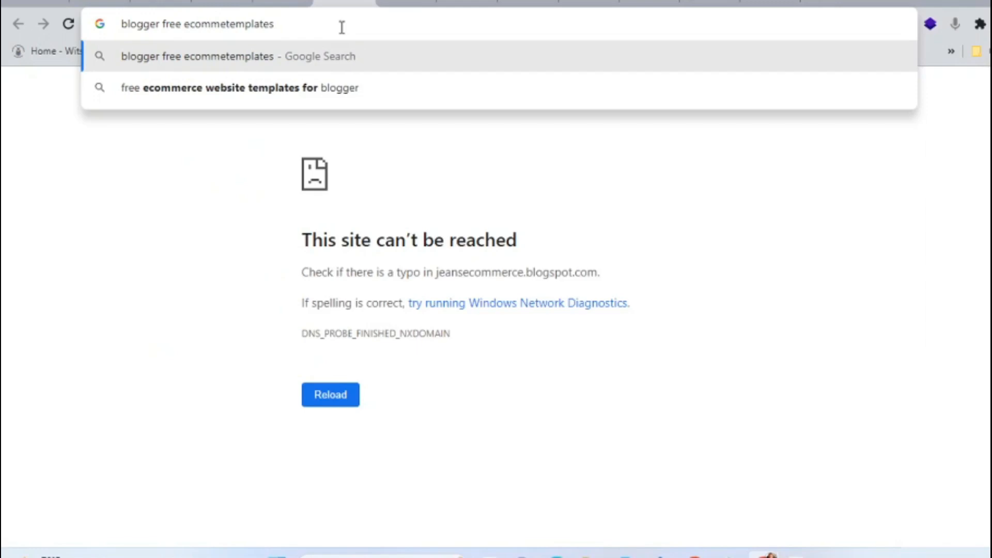
pyautogui.write('rce')
pyautogui.press('Return')
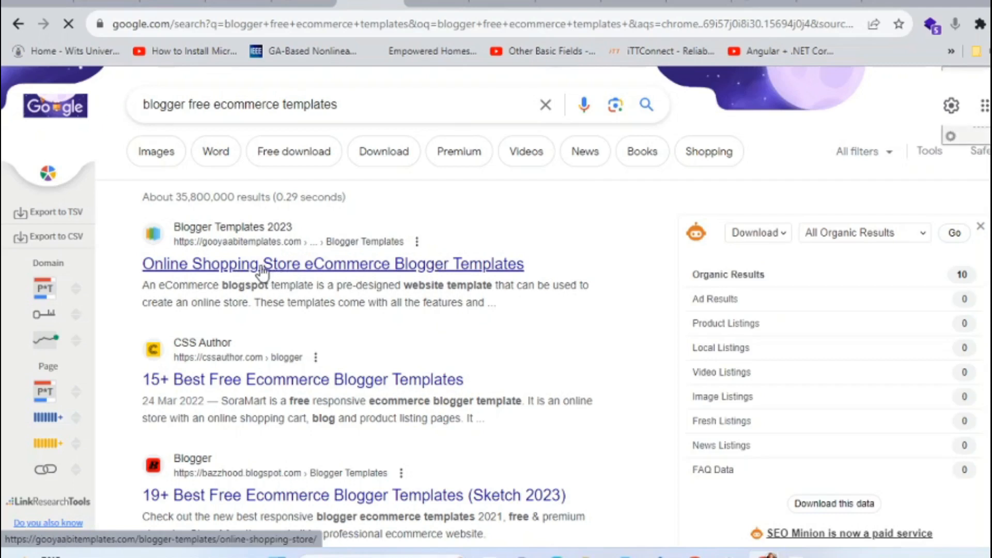
pyautogui.click(269, 268)
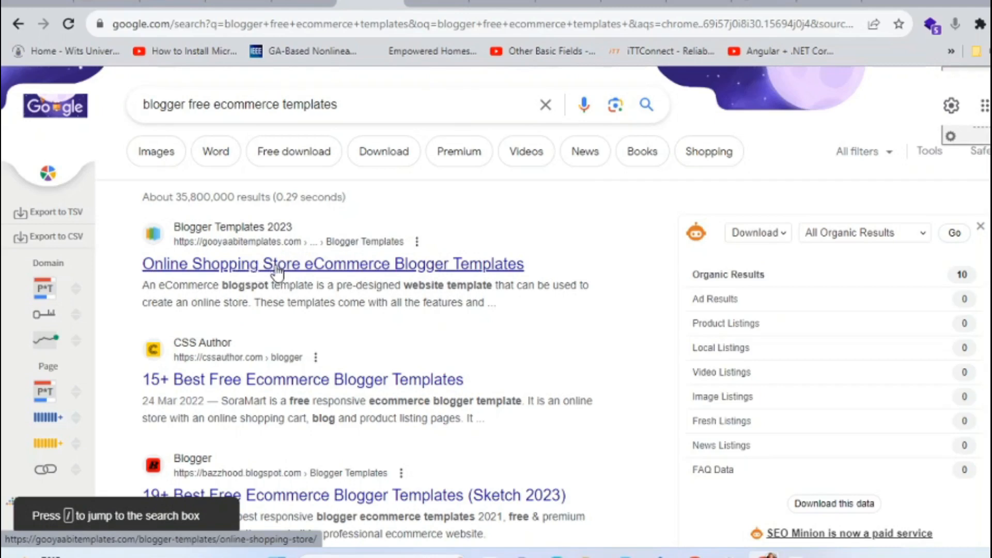
pyautogui.click(269, 267)
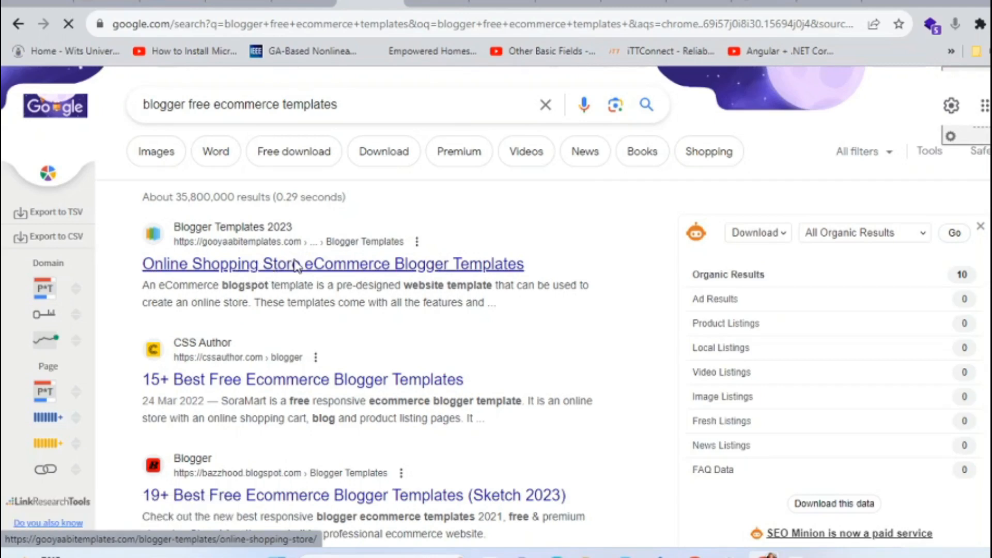
# Browse the online shopping store templates and open the EasyCart template's page
pyautogui.scroll(-12, 372, 271)
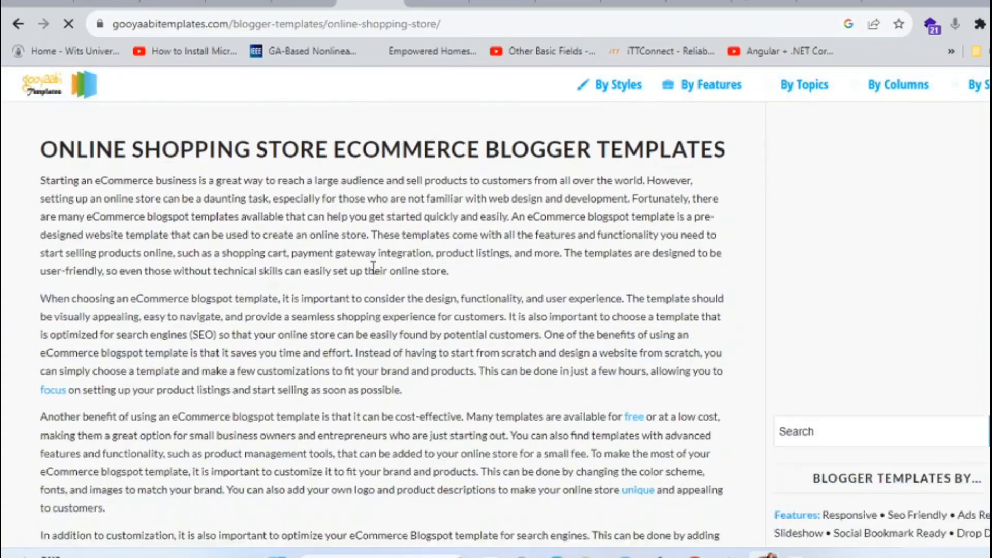
pyautogui.scroll(-3, 373, 268)
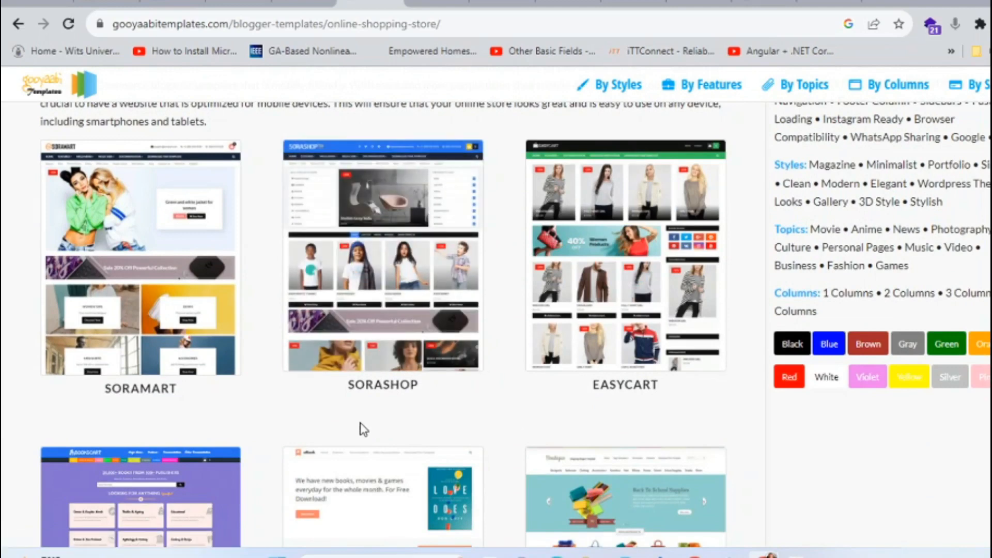
pyautogui.scroll(-3, 363, 429)
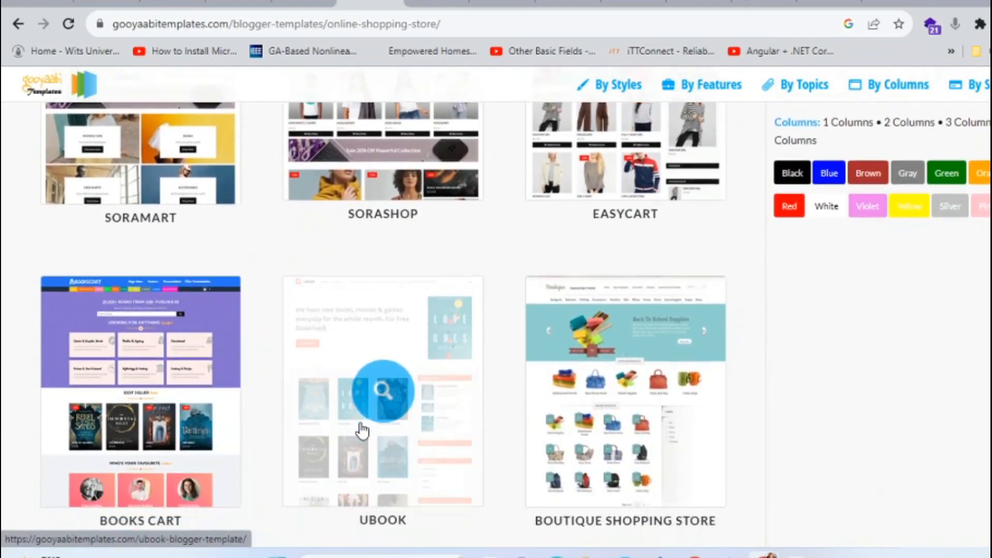
pyautogui.scroll(3, 361, 427)
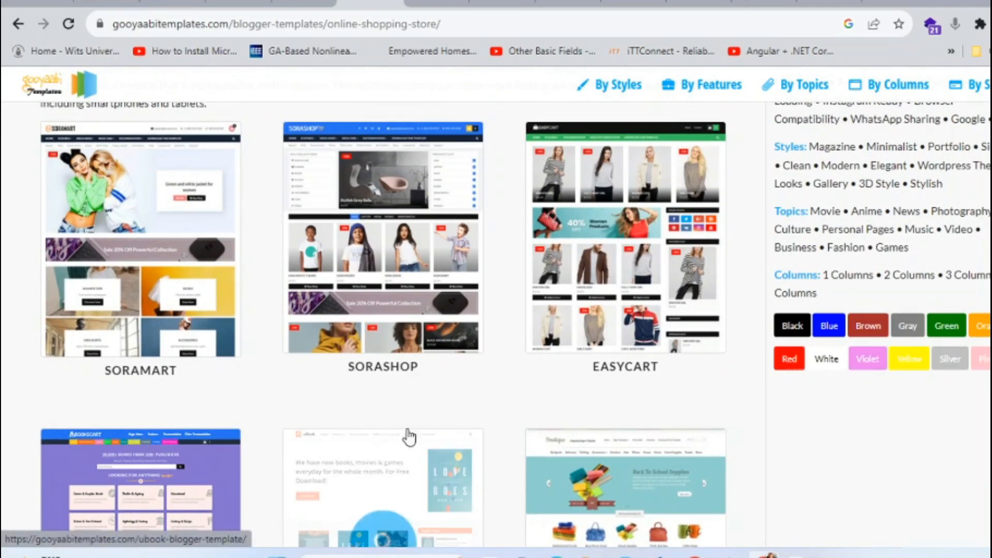
pyautogui.scroll(1, 592, 391)
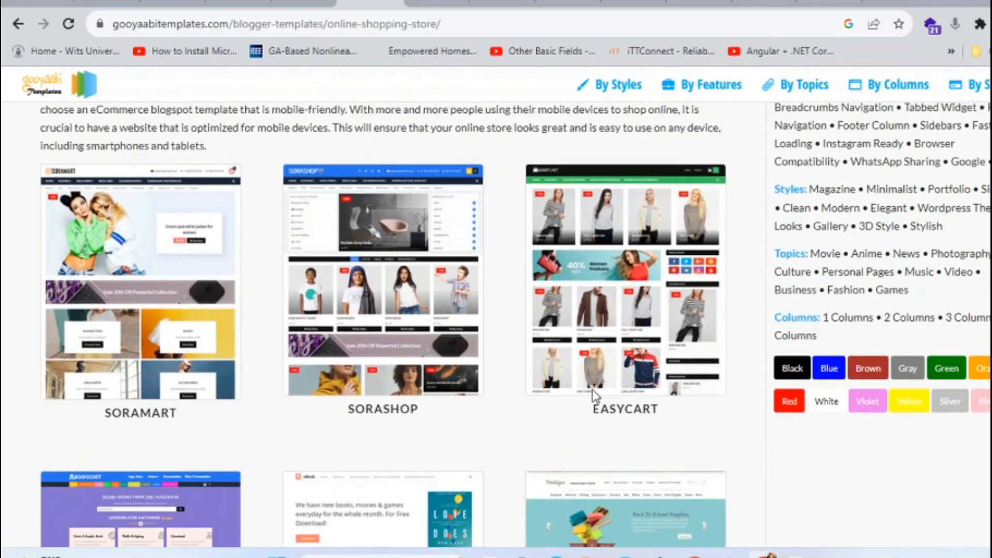
pyautogui.click(639, 321)
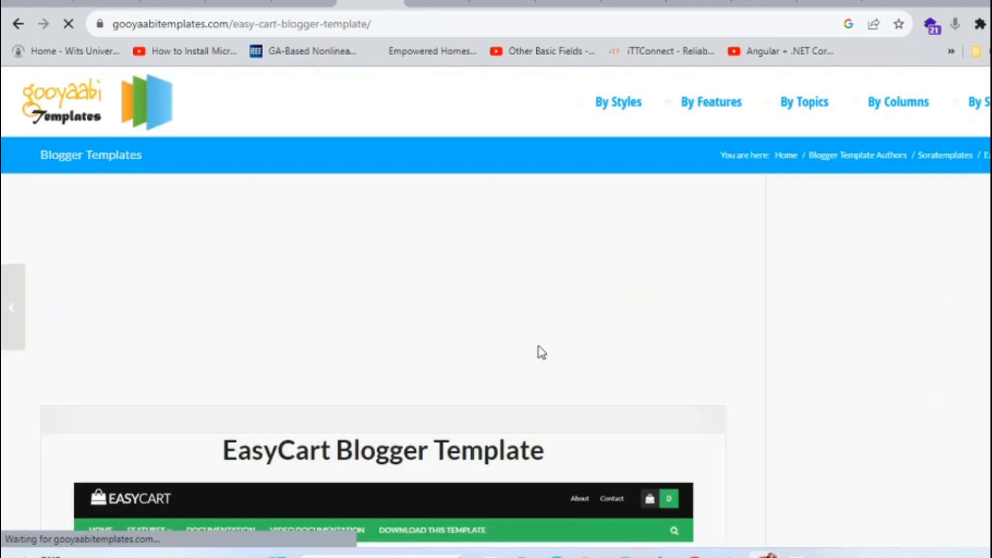
# Download the free EasyCart template, dismissing the ad, and save EasyCart-Free-Version-3.0 as a ZIP archive in the Downloads folder
pyautogui.scroll(-4, 537, 347)
pyautogui.scroll(-5, 540, 353)
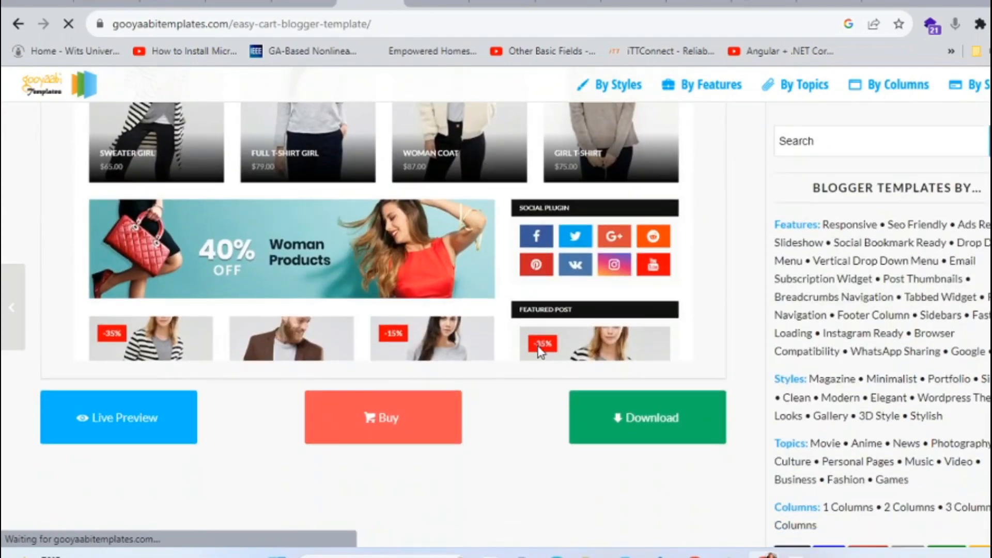
pyautogui.scroll(2, 540, 353)
pyautogui.scroll(-2, 541, 352)
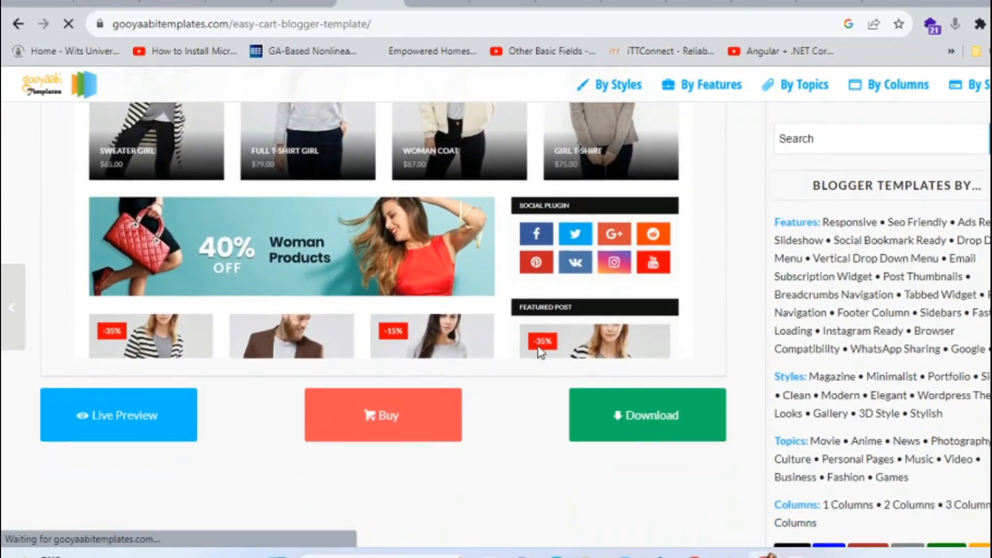
pyautogui.scroll(-4, 537, 350)
pyautogui.scroll(1, 537, 350)
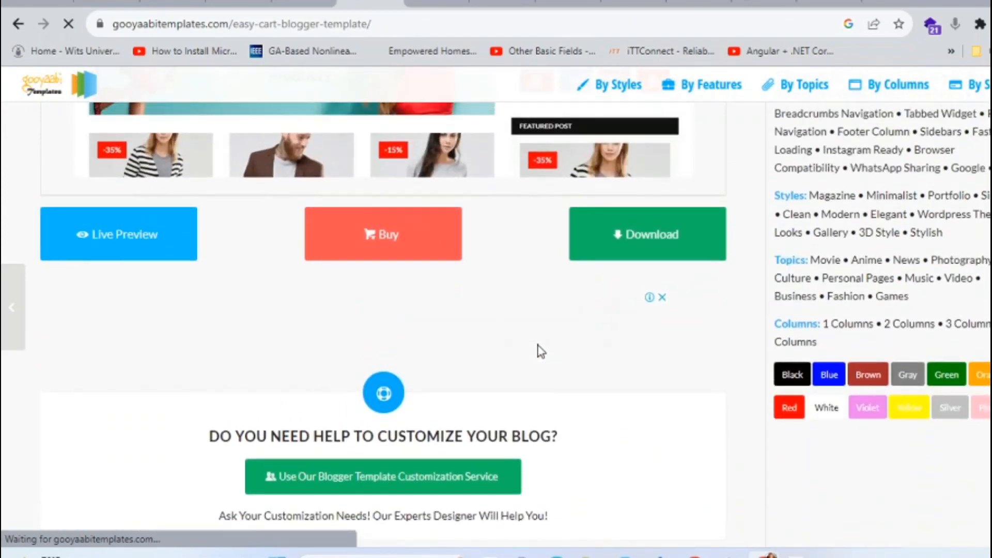
pyautogui.click(629, 250)
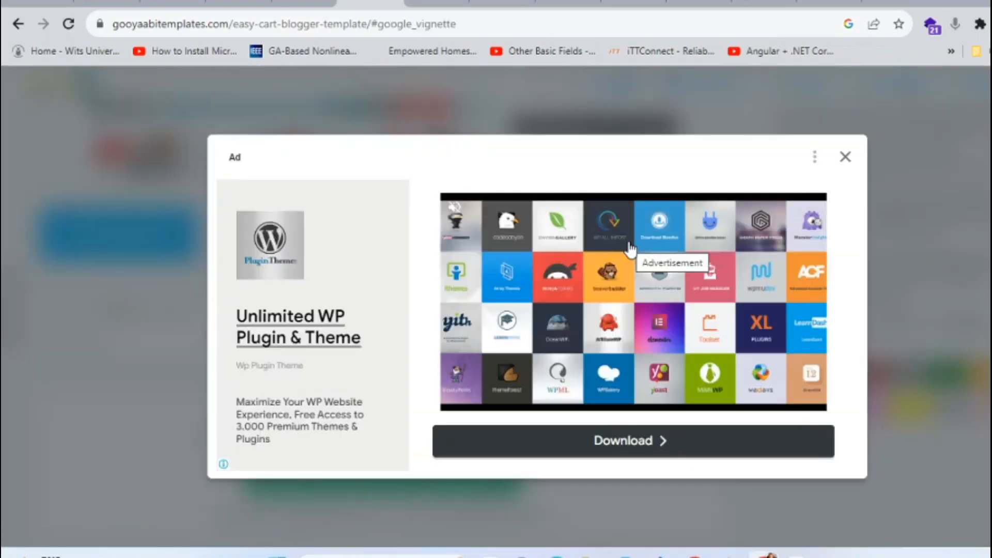
pyautogui.click(845, 158)
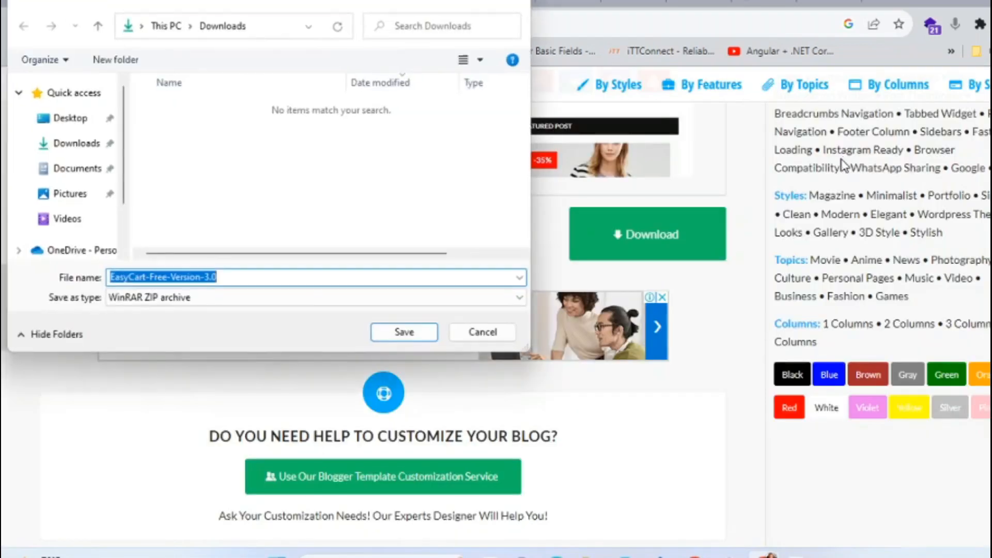
pyautogui.click(392, 338)
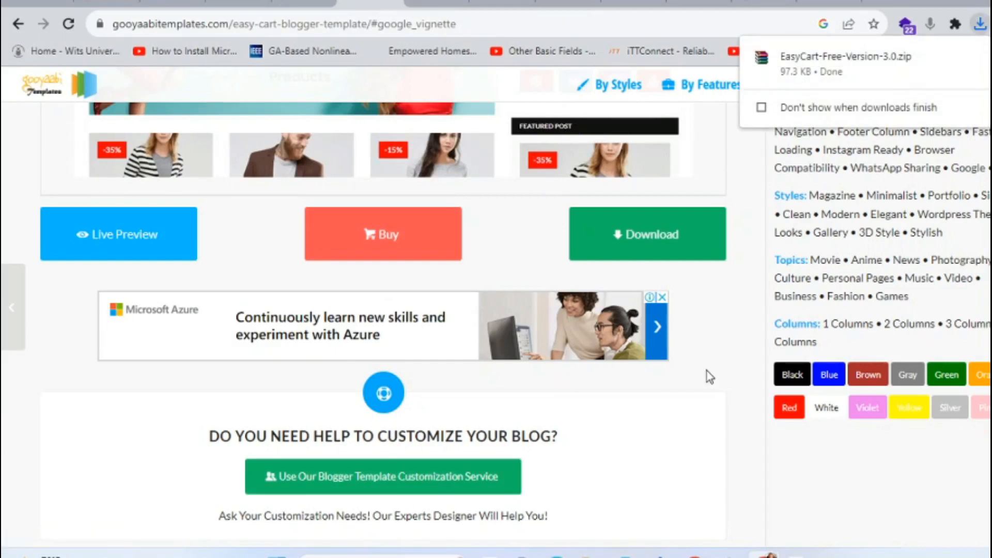
# In File Explorer, extract the EasyCart-Free-Version-3.0 archive into its own folder within Downloads and close the folder windows
pyautogui.click(588, 556)
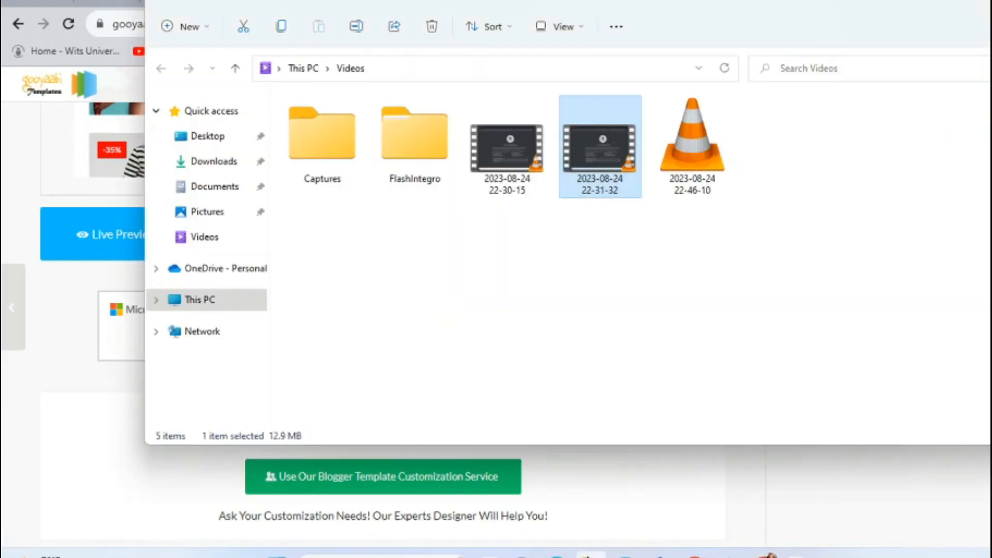
pyautogui.click(213, 161)
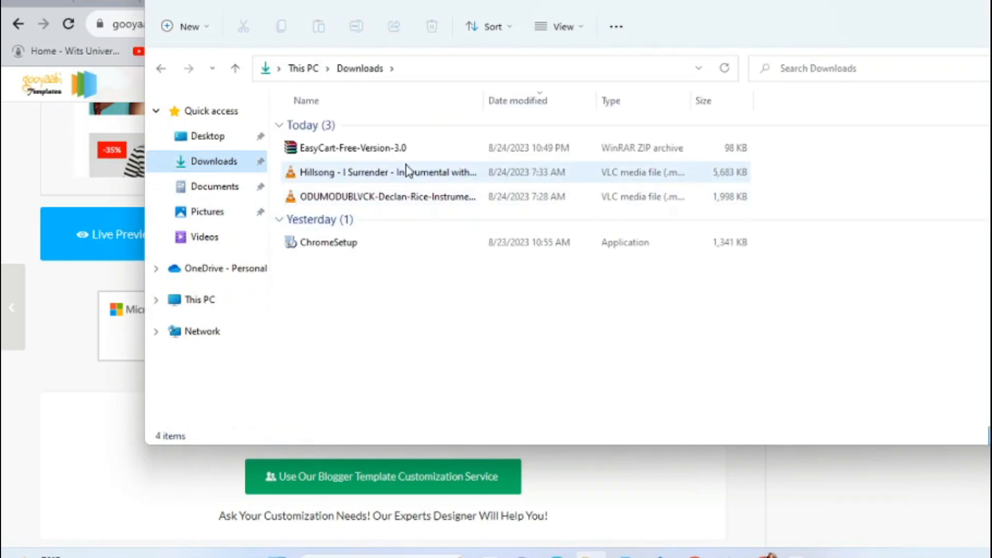
pyautogui.click(360, 161)
pyautogui.rightClick(360, 161)
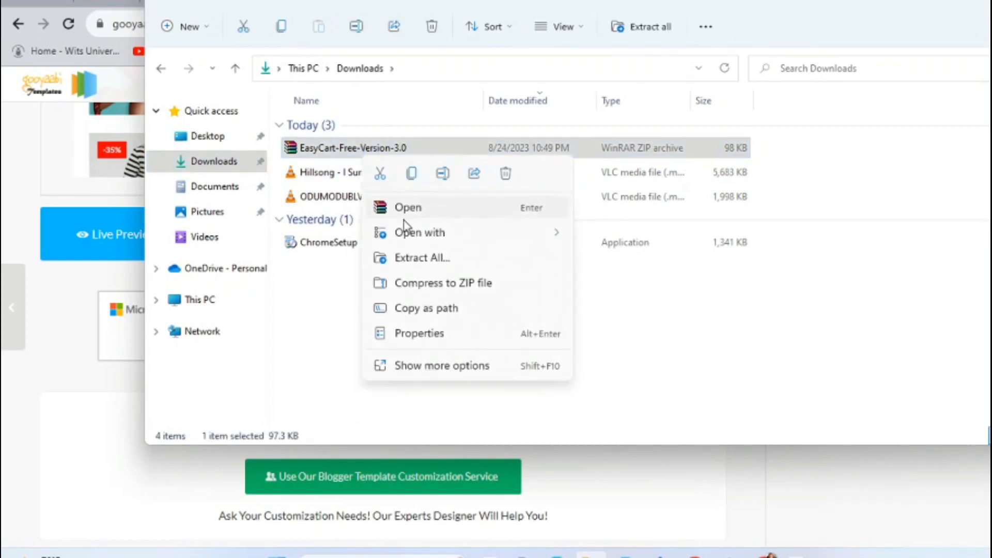
pyautogui.click(432, 258)
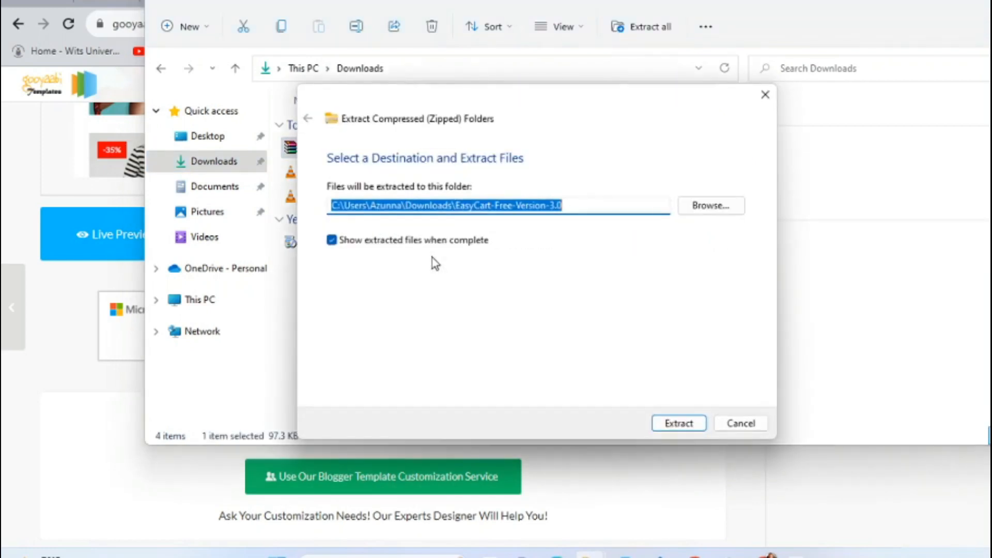
pyautogui.click(680, 425)
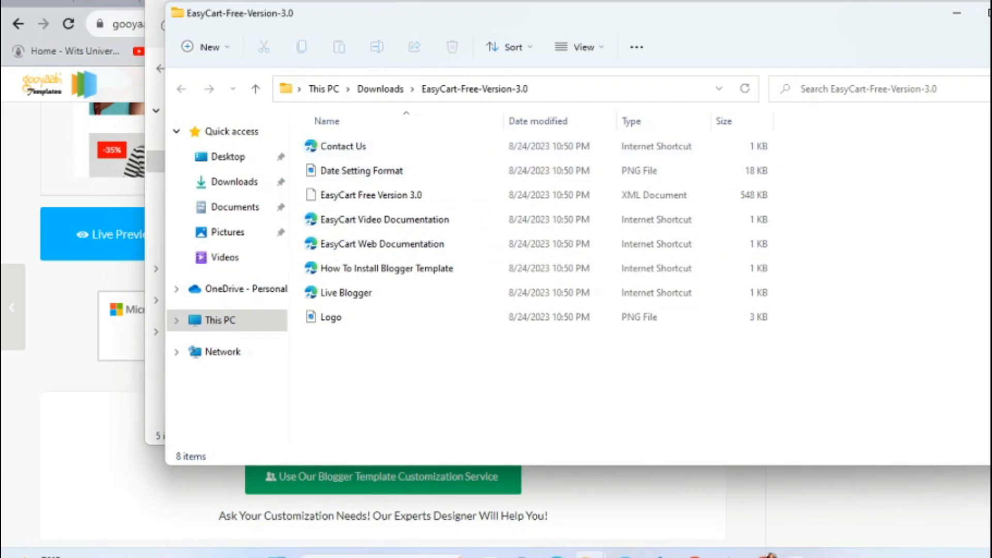
pyautogui.click(991, 13)
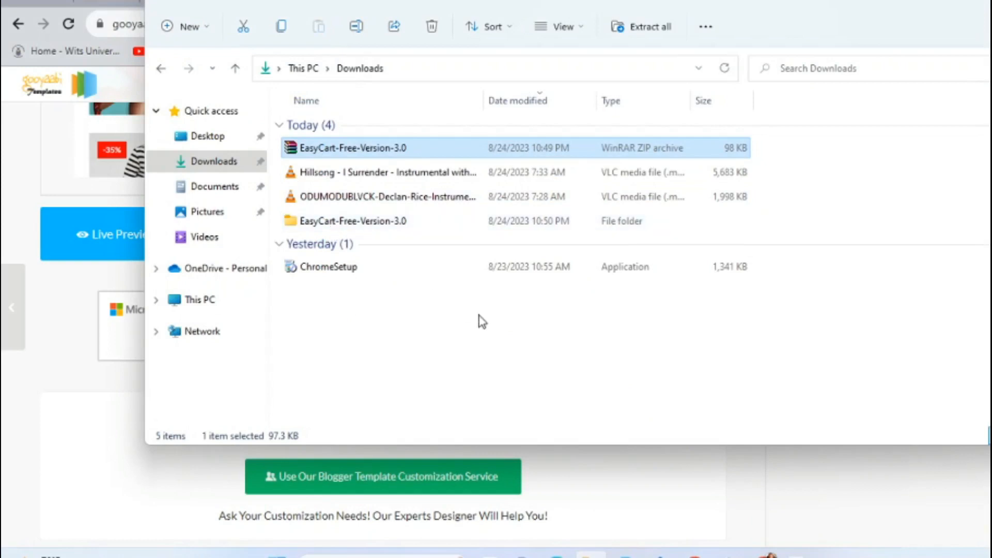
pyautogui.click(580, 466)
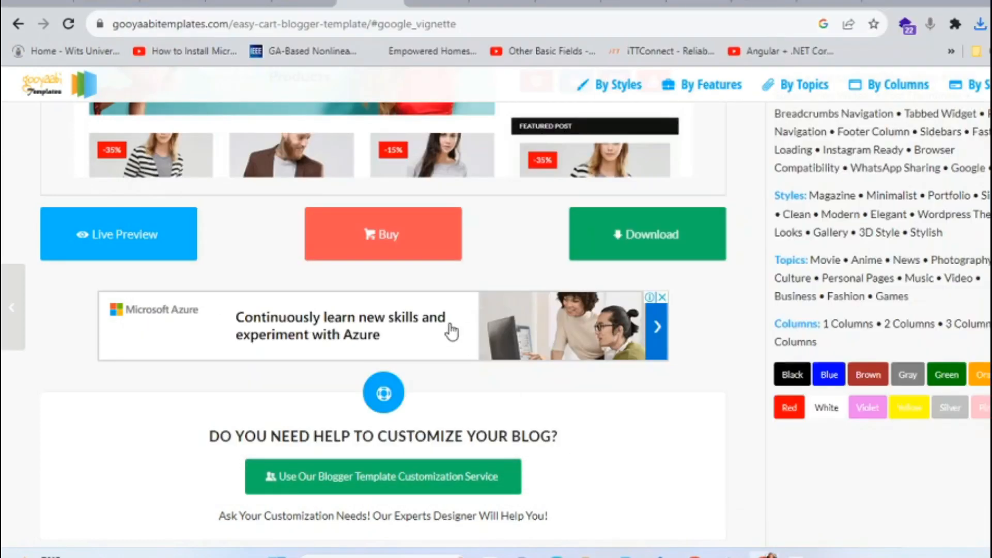
# Return to the blog's Theme section and restore the theme from the EasyCart Free Version 3.0 XML file in the extracted Downloads folder
pyautogui.click(394, 3)
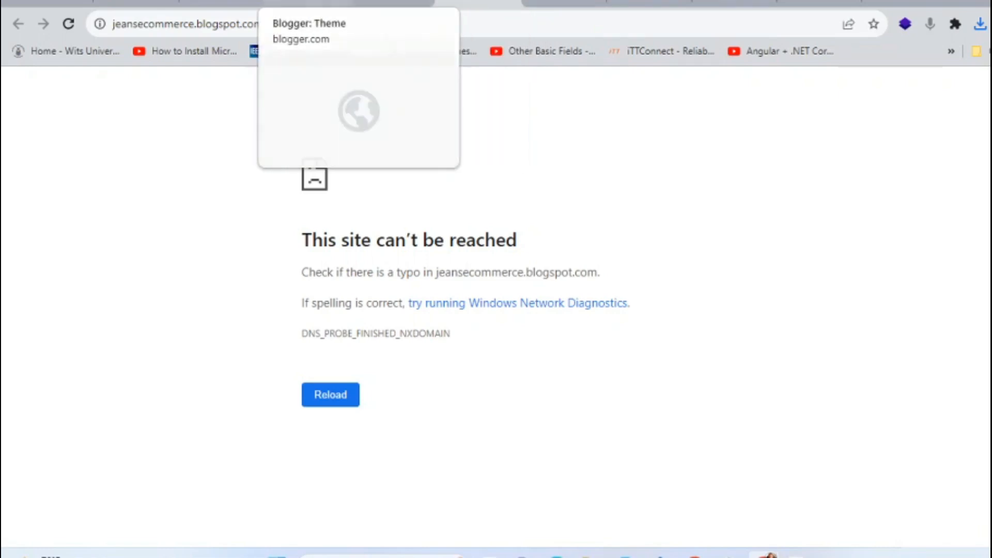
pyautogui.click(307, 3)
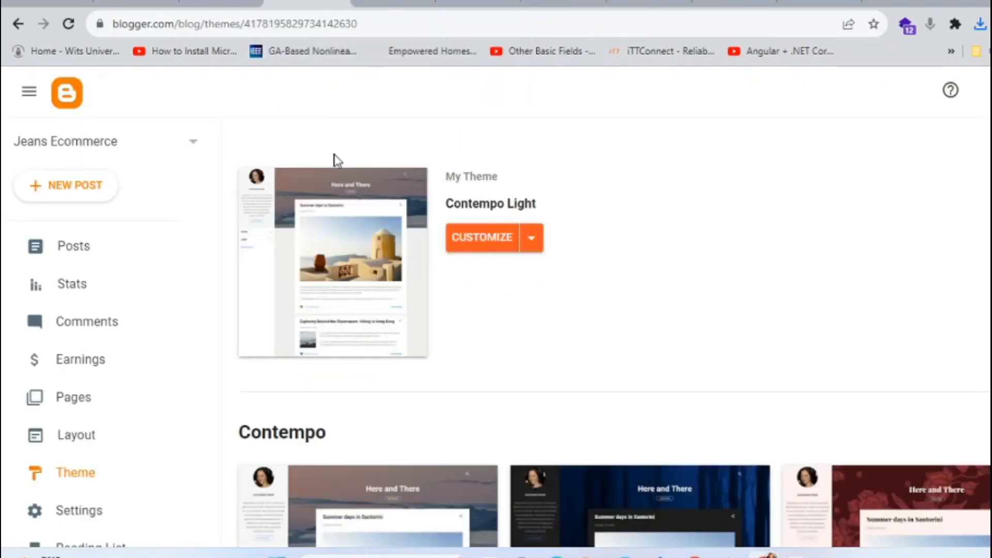
pyautogui.click(538, 249)
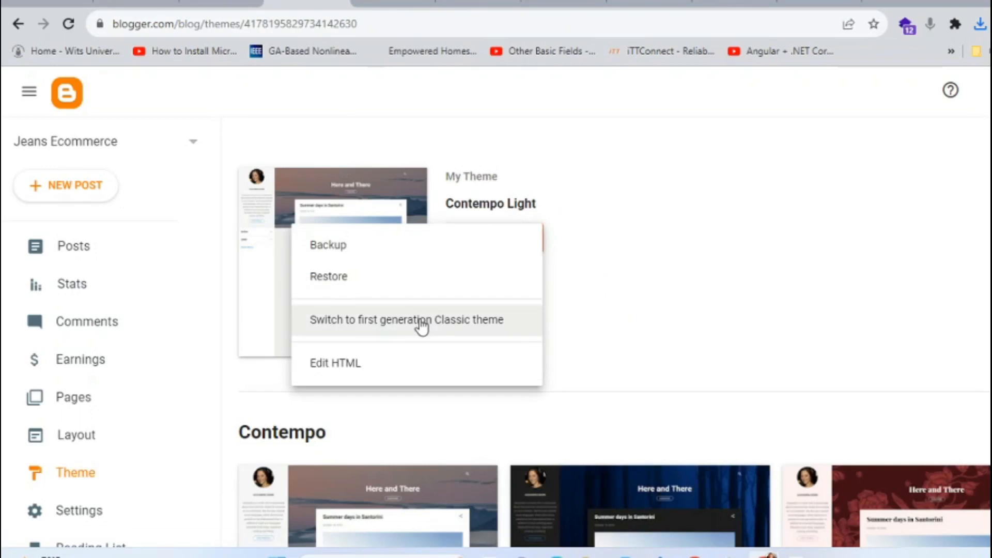
pyautogui.click(421, 277)
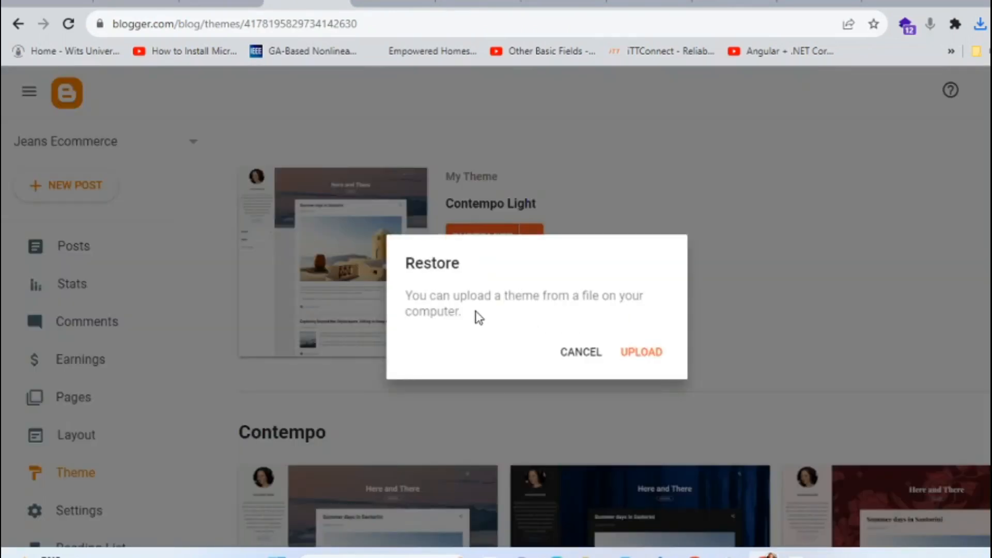
pyautogui.click(642, 354)
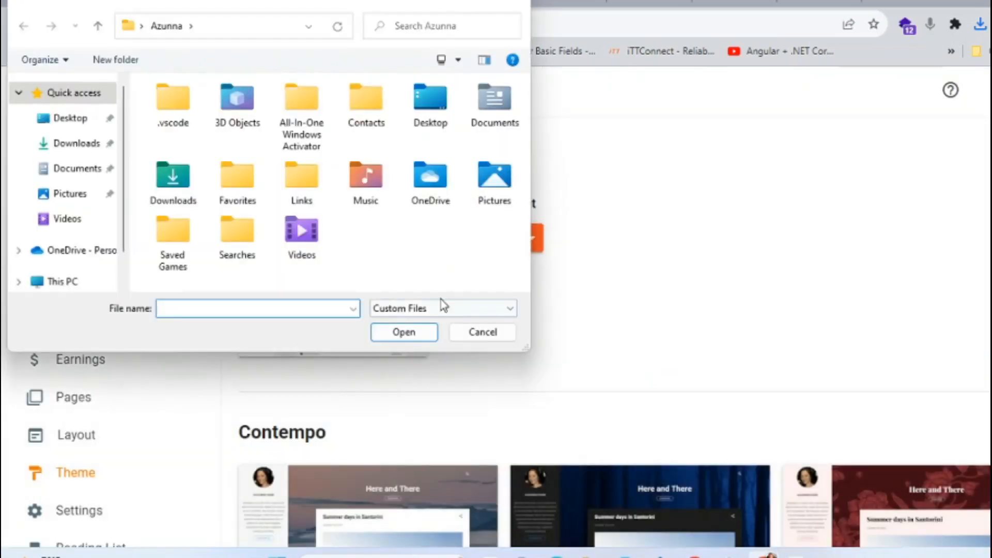
pyautogui.click(78, 145)
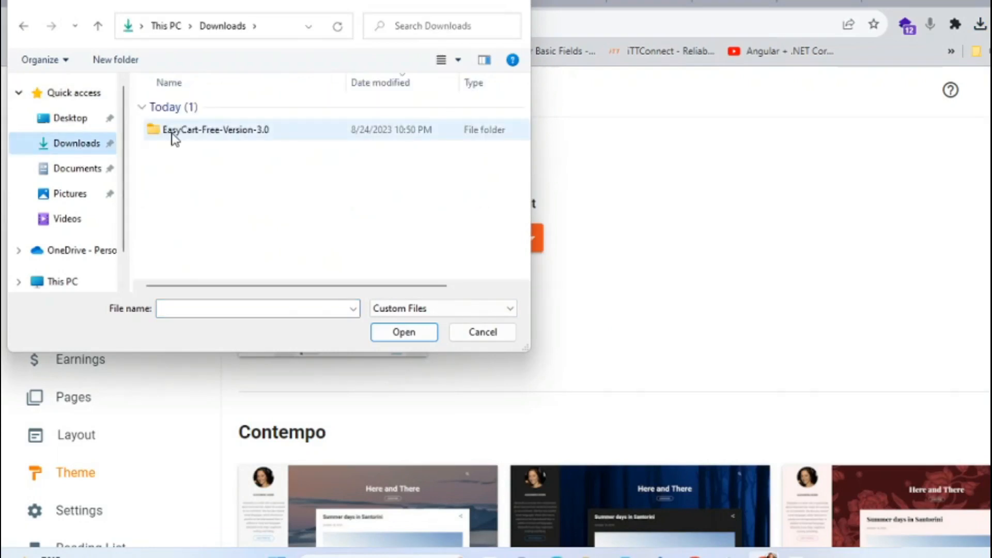
pyautogui.doubleClick(174, 136)
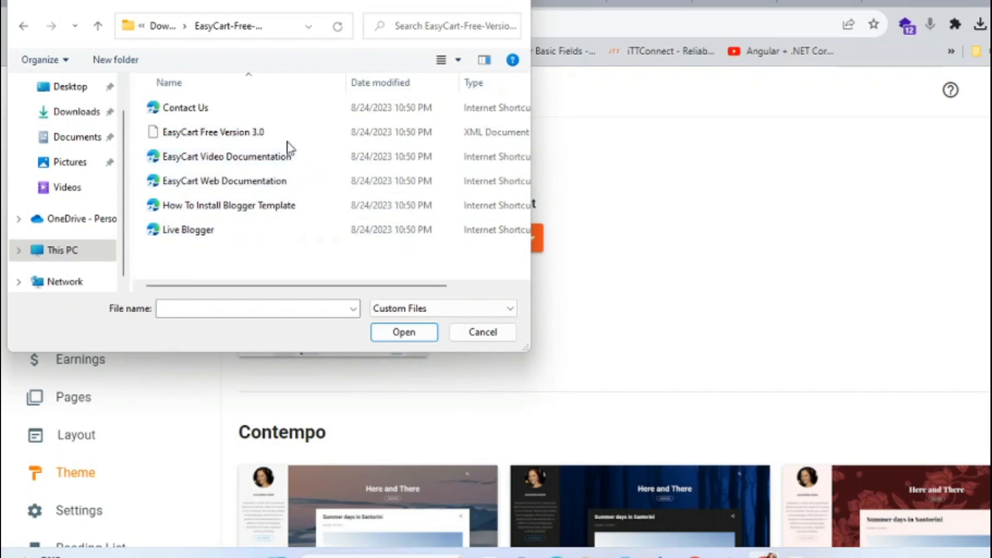
pyautogui.click(252, 135)
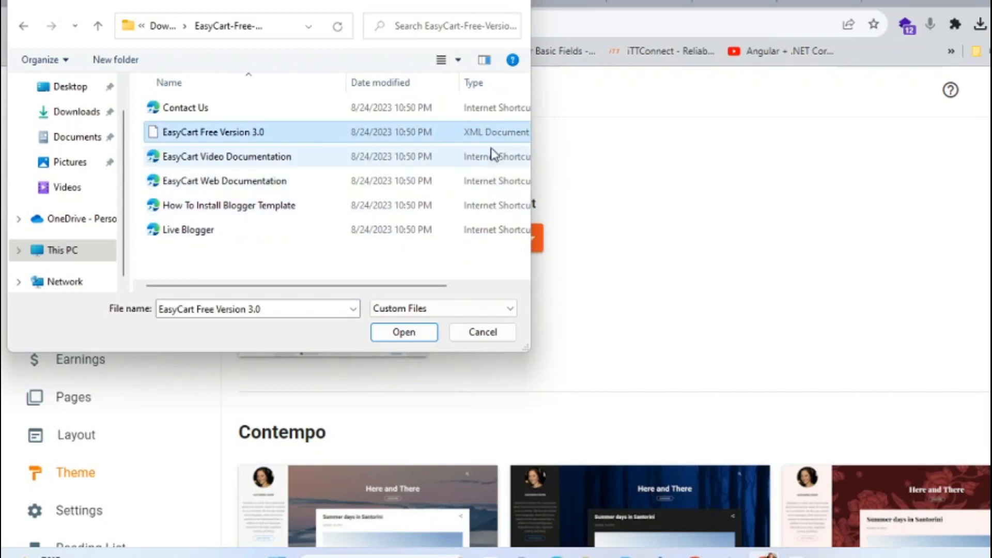
pyautogui.moveTo(532, 138); pyautogui.dragTo(729, 137)
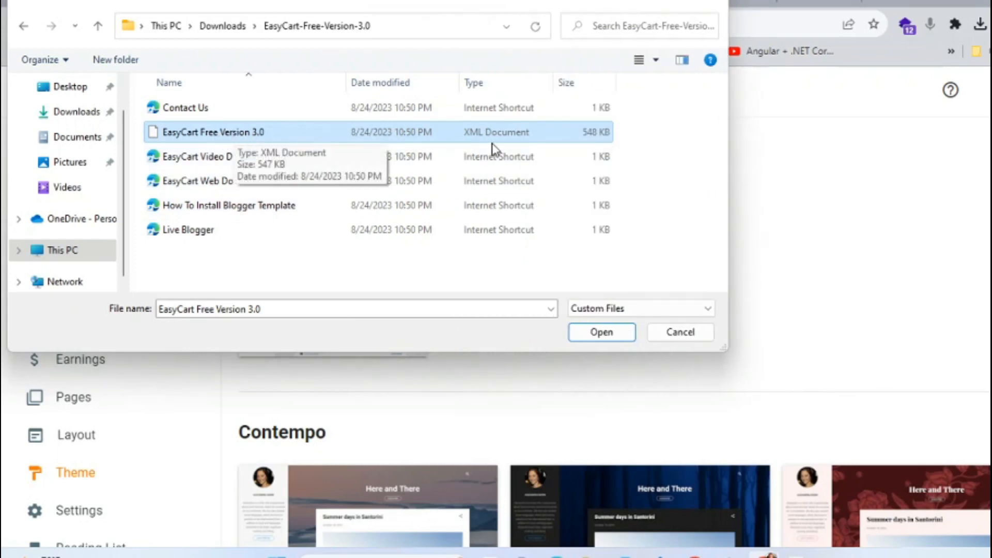
pyautogui.click(601, 333)
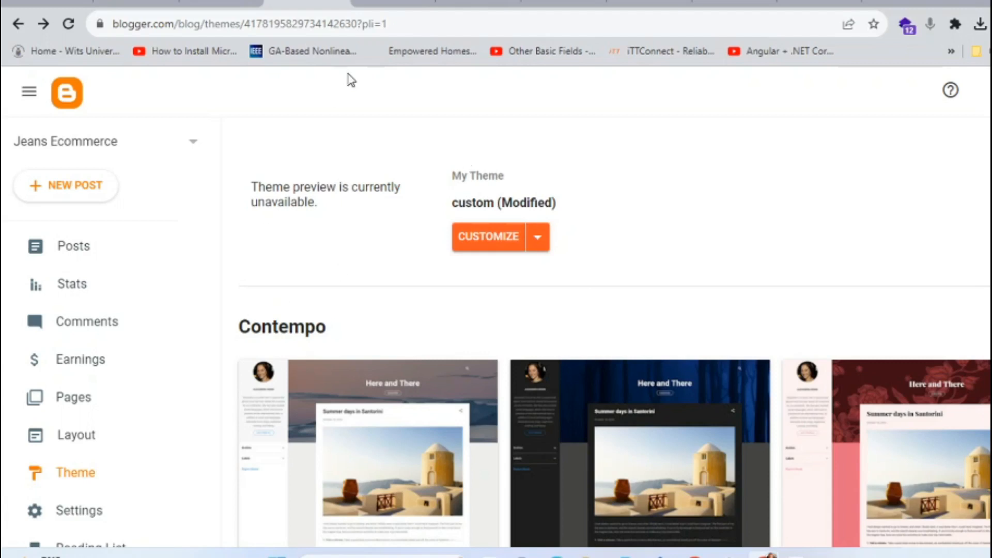
# Load jeansecommerce1.blogspot.com, look over the EasyCart layout from header to footer, and return to the blog's Theme section
pyautogui.click(390, 2)
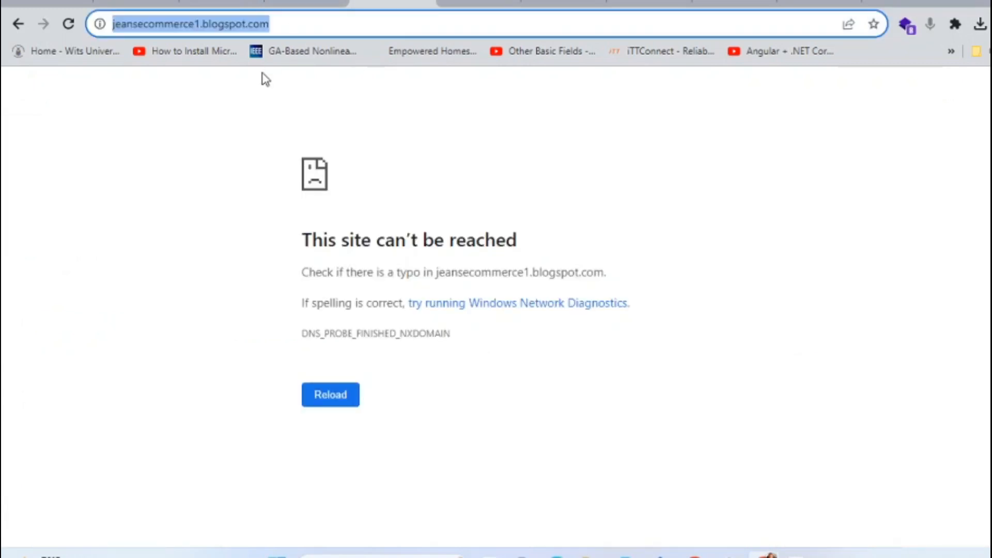
pyautogui.press('Return')
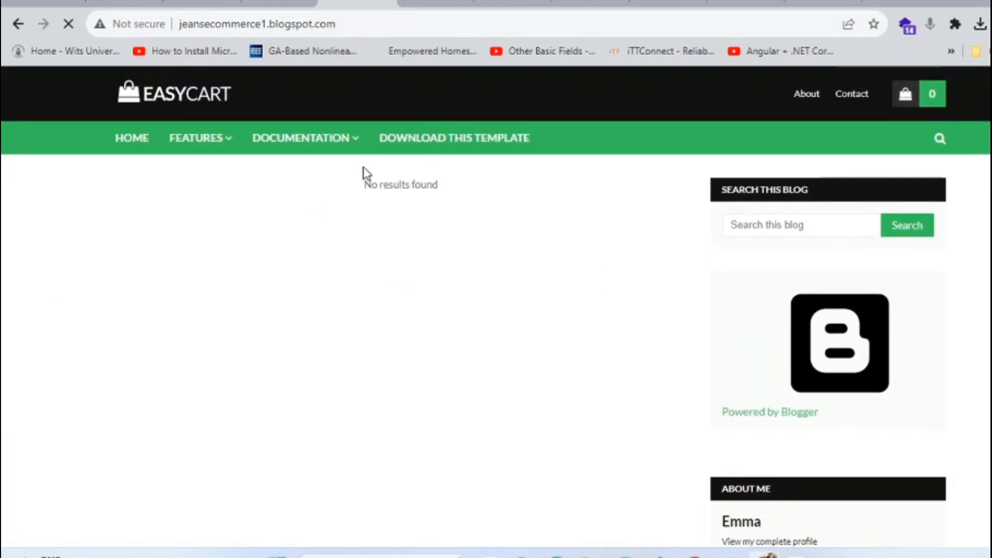
pyautogui.scroll(-10, 363, 166)
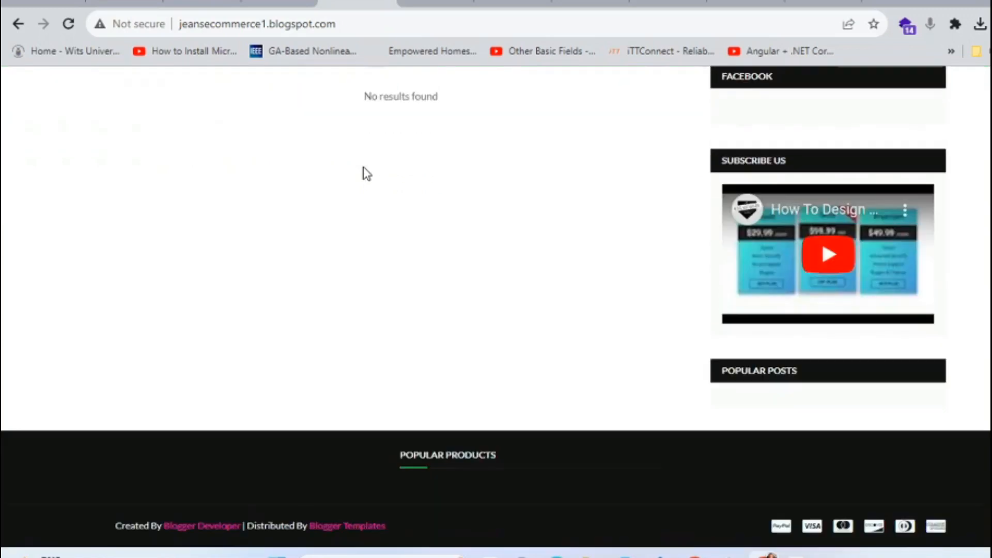
pyautogui.scroll(10, 364, 167)
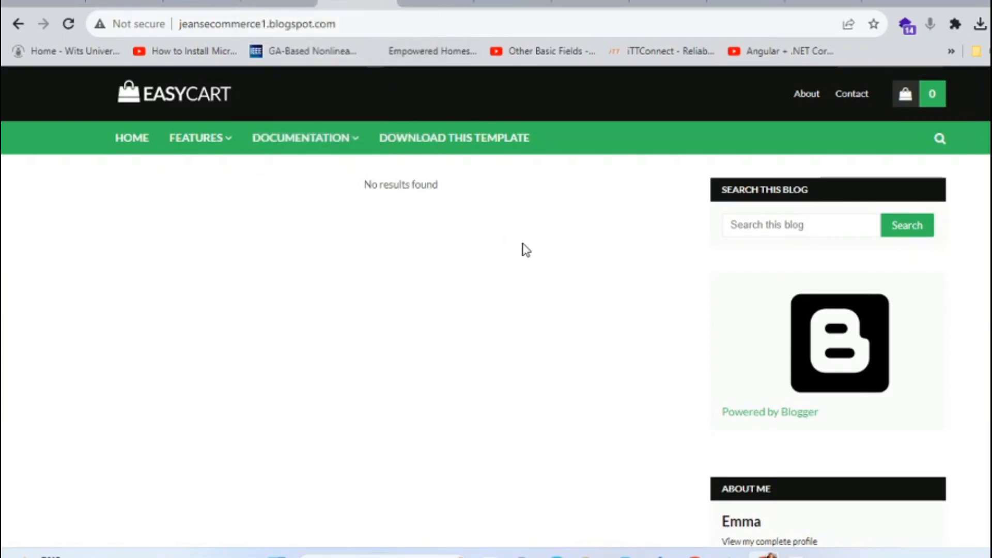
pyautogui.scroll(-1, 525, 250)
pyautogui.scroll(1, 525, 250)
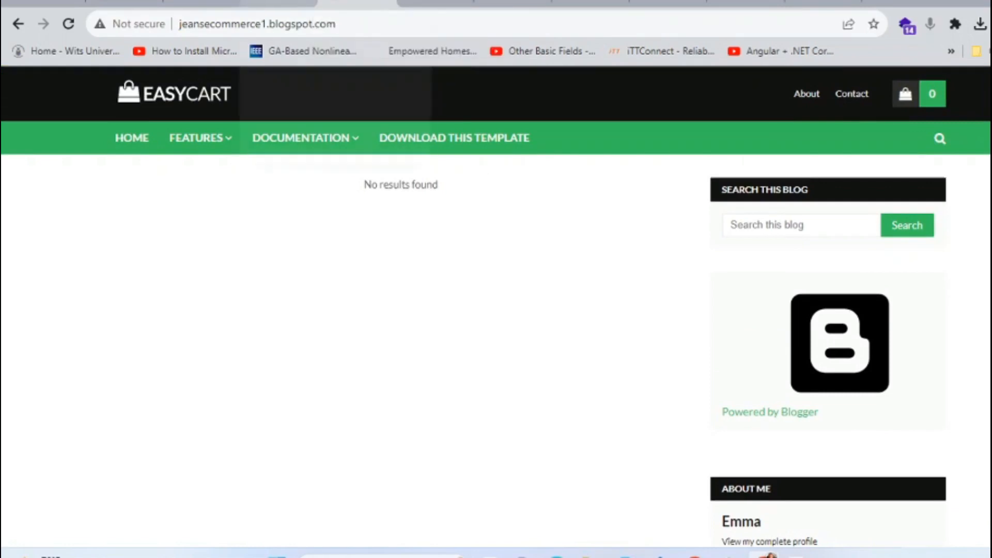
pyautogui.click(279, 3)
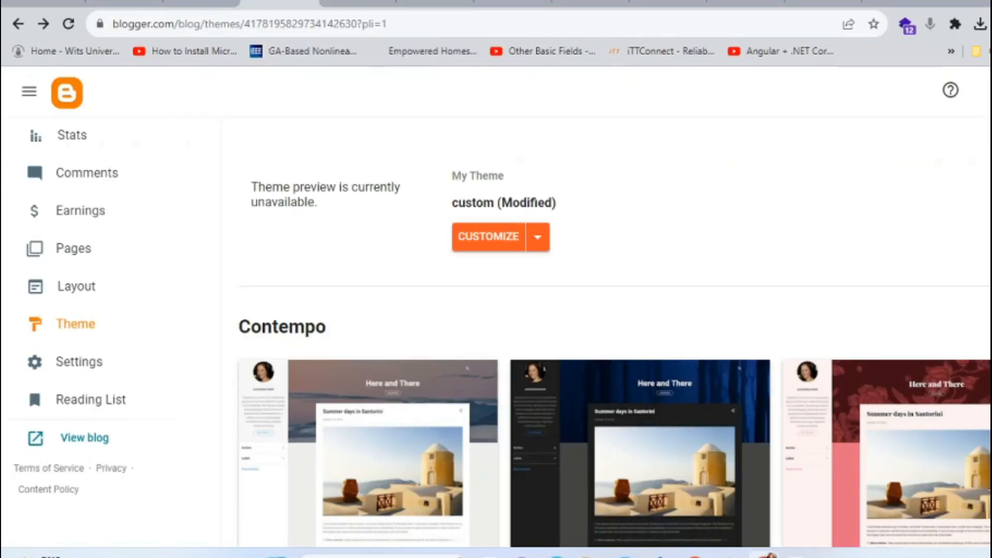
# Open the Jeans Ecommerce blog's Posts section, create a new post and title it Jeans
pyautogui.scroll(-7, 391, 269)
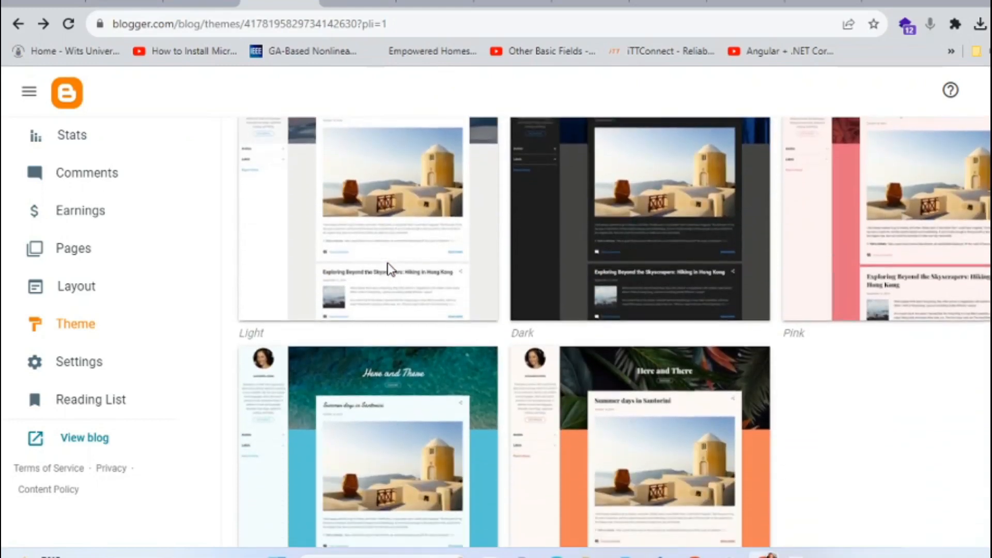
pyautogui.scroll(7, 391, 268)
pyautogui.scroll(-3, 391, 268)
pyautogui.scroll(-2, 391, 268)
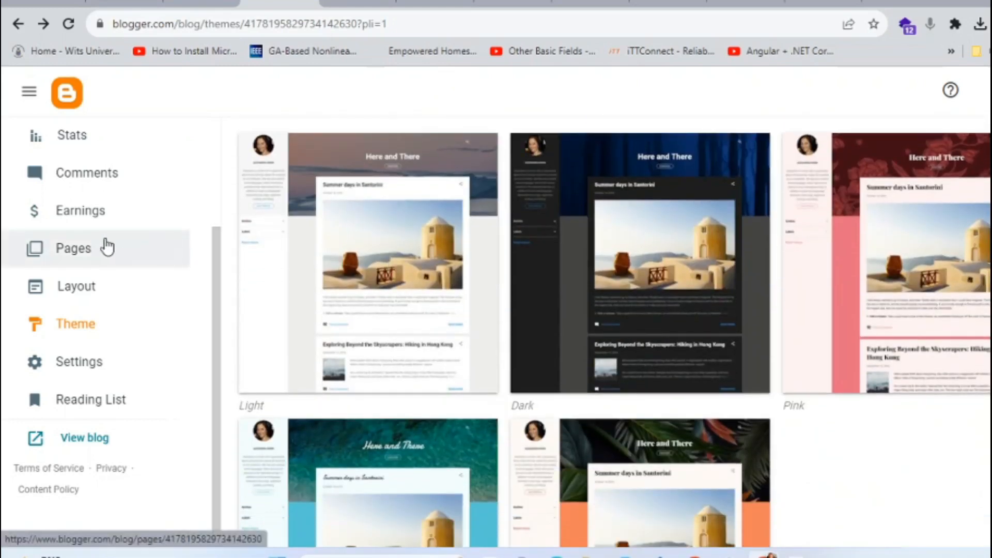
pyautogui.scroll(2, 111, 178)
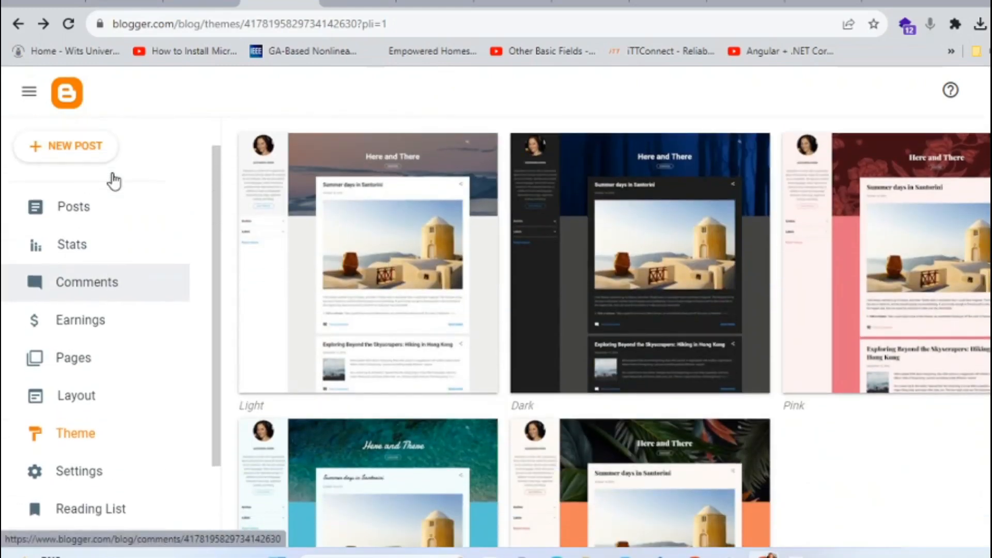
pyautogui.click(107, 209)
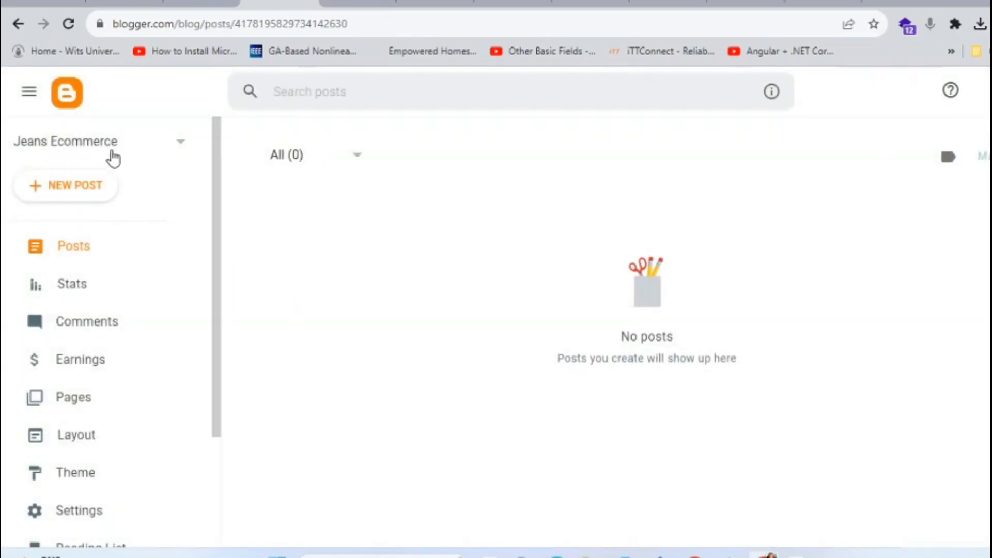
pyautogui.click(73, 184)
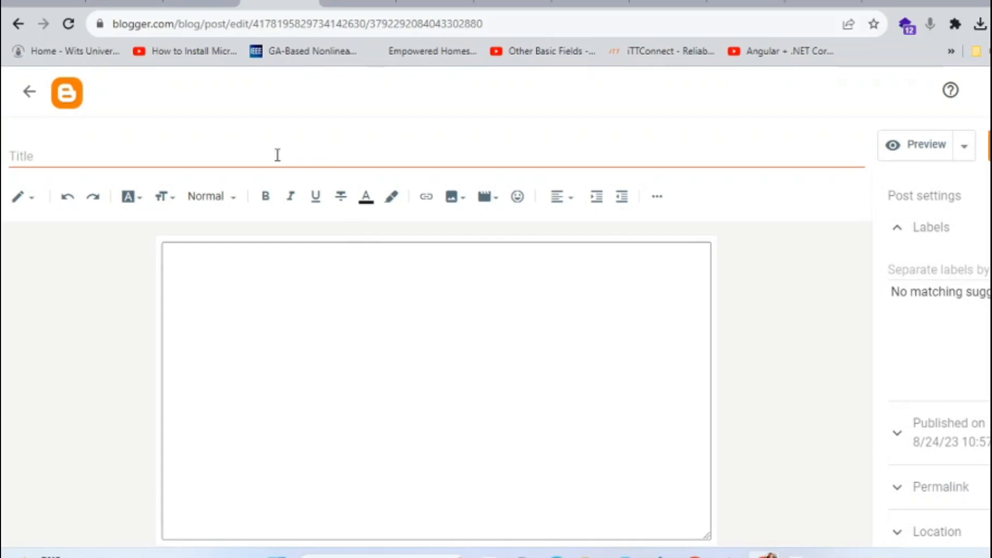
pyautogui.click(275, 154)
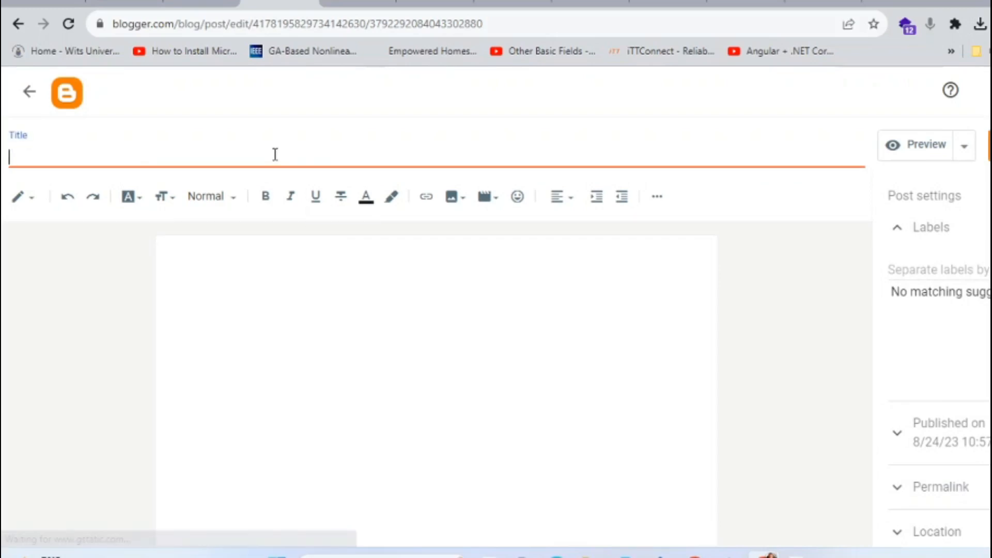
pyautogui.write('Jeans')
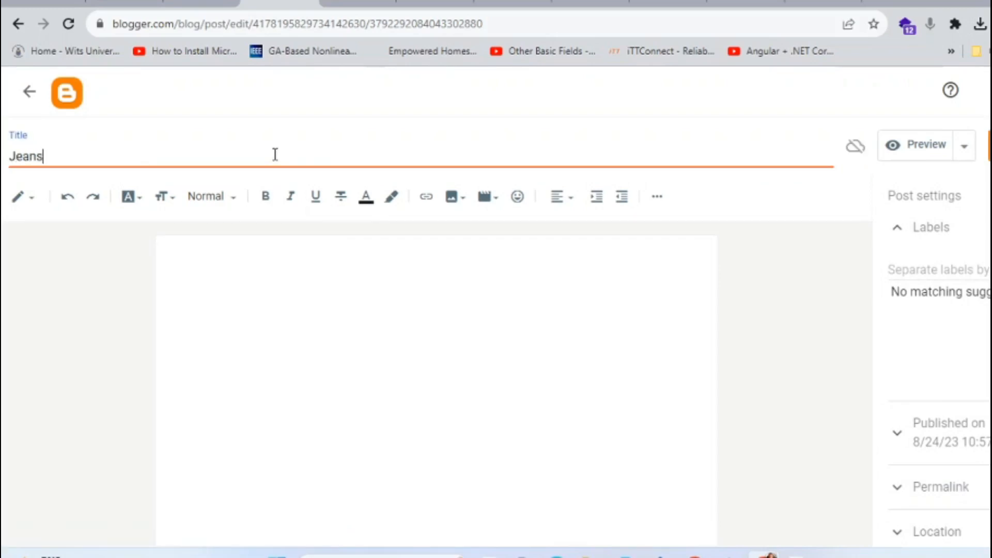
pyautogui.click(286, 286)
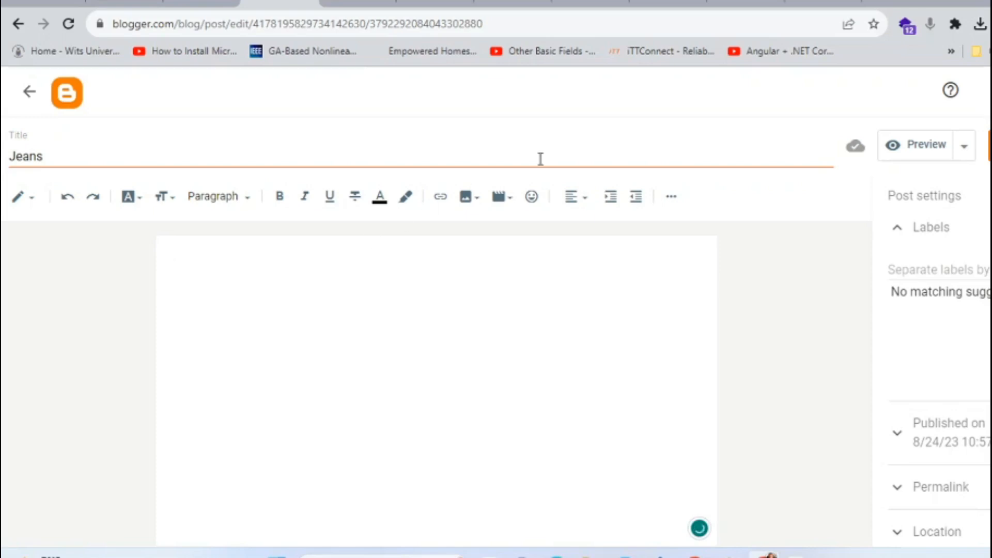
# Load pexels.com in a new browser tab
pyautogui.click(884, 4)
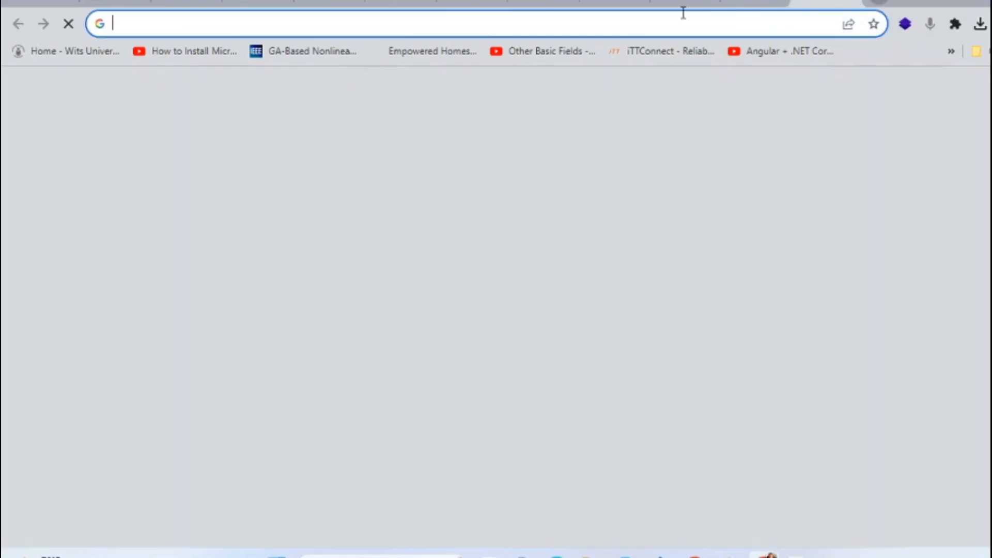
pyautogui.click(650, 25)
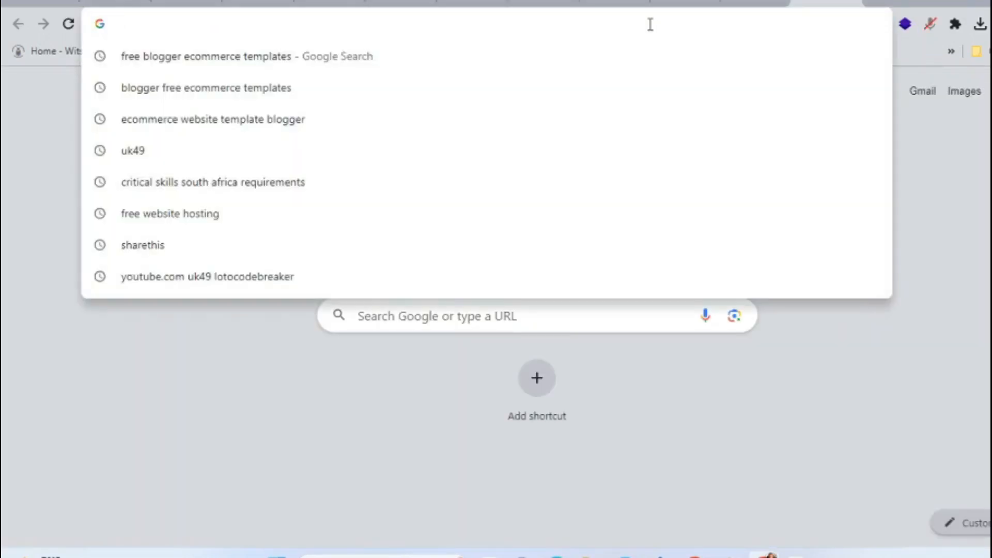
pyautogui.write('pexels')
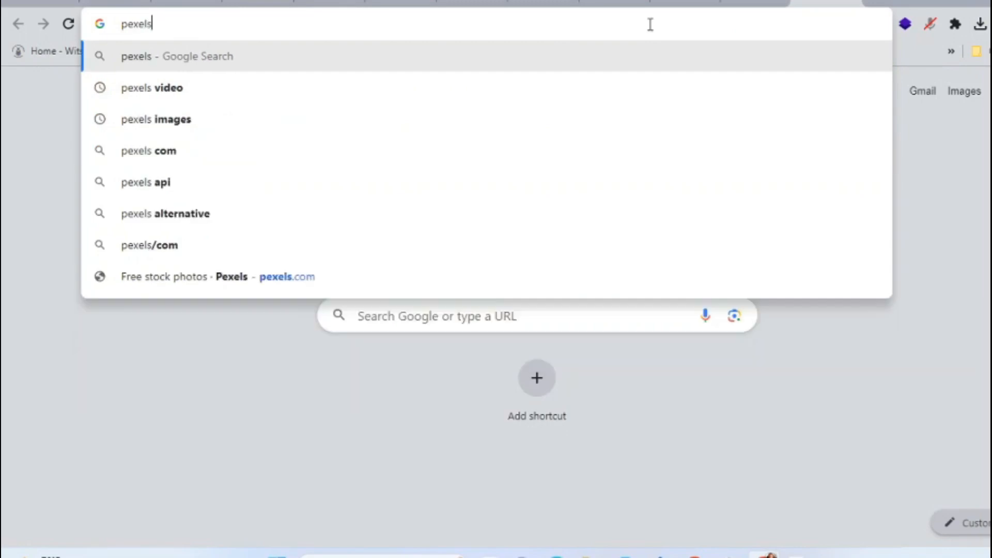
pyautogui.write('.com')
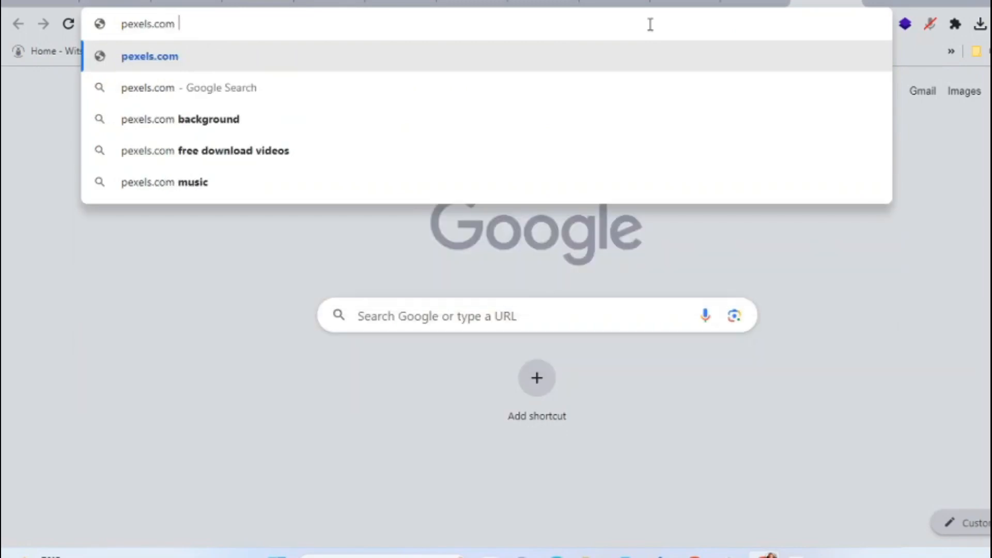
pyautogui.press('Return')
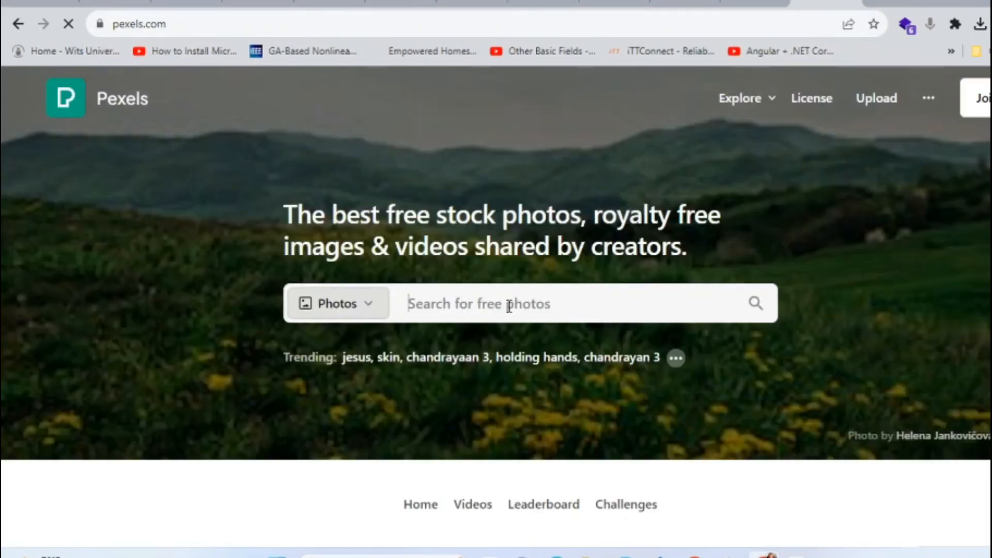
# Search Pexels for jeans photos, accepting all cookies and dismissing the Google sign-in prompt
pyautogui.write('jea')
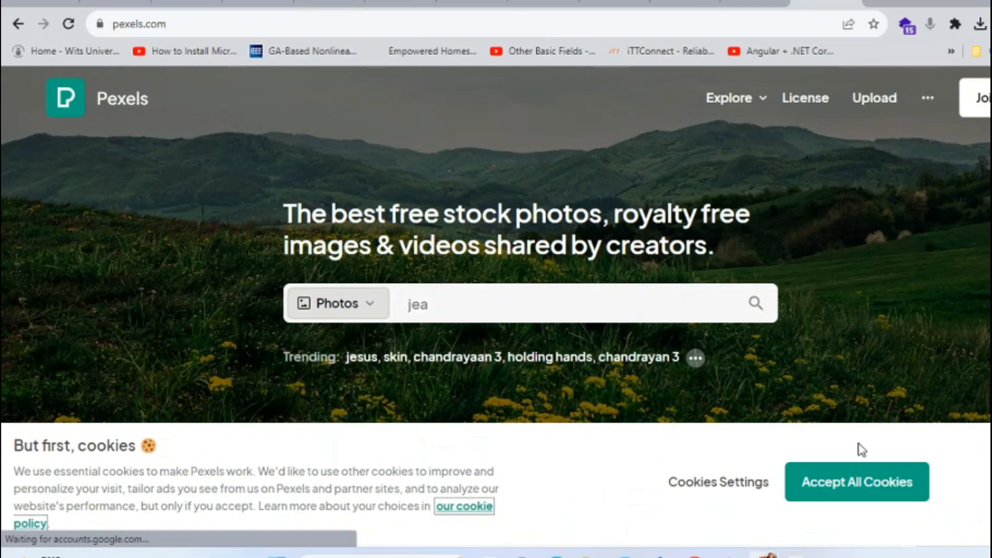
pyautogui.click(857, 480)
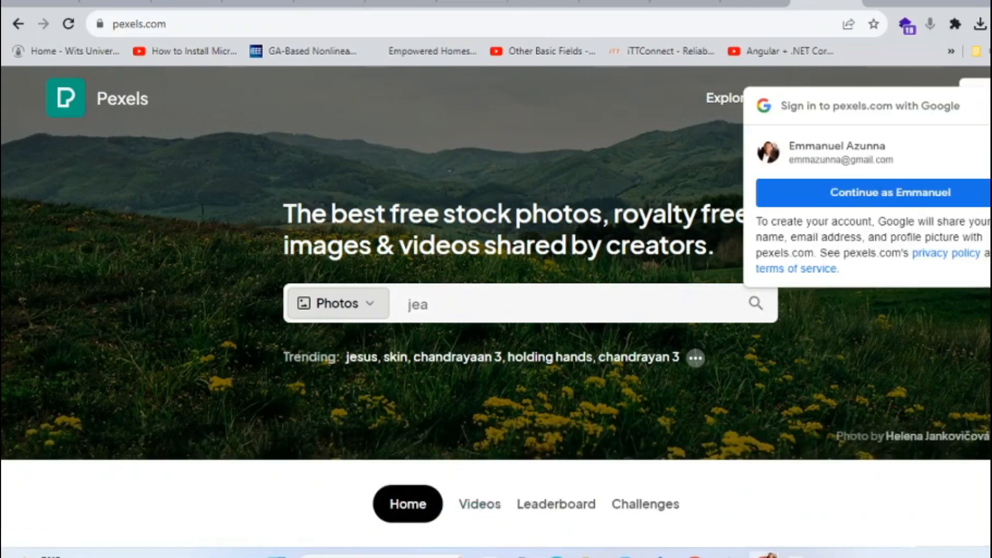
pyautogui.click(991, 105)
pyautogui.click(553, 304)
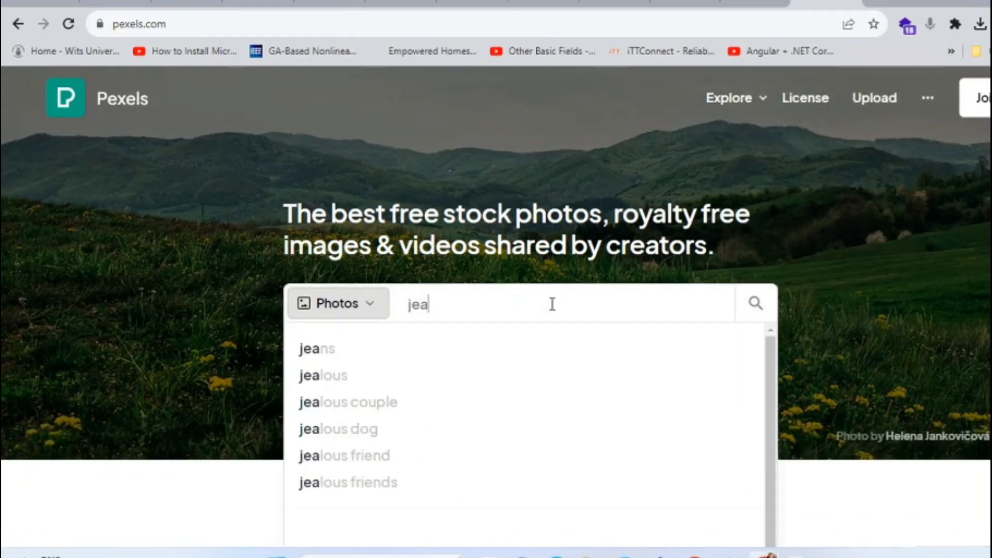
pyautogui.write('ns')
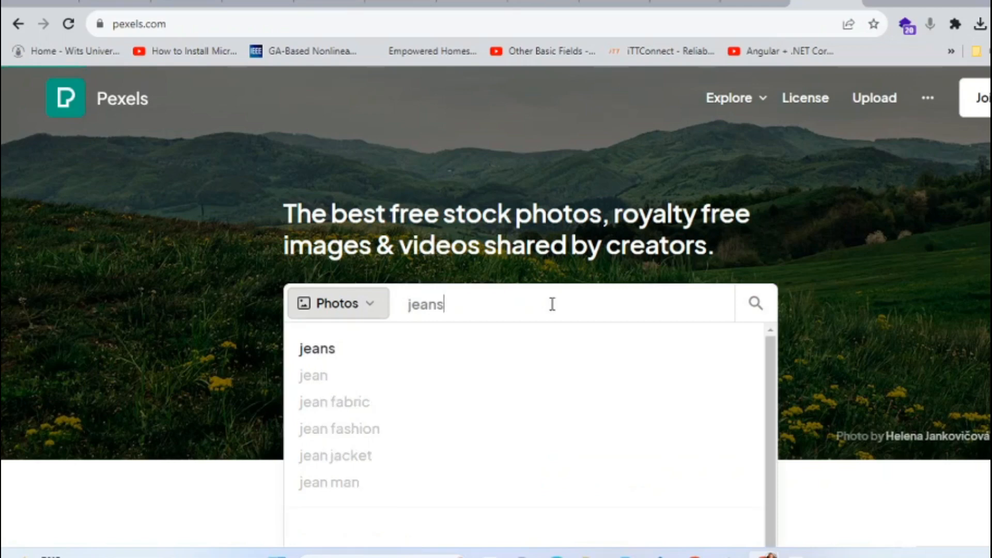
pyautogui.press('Return')
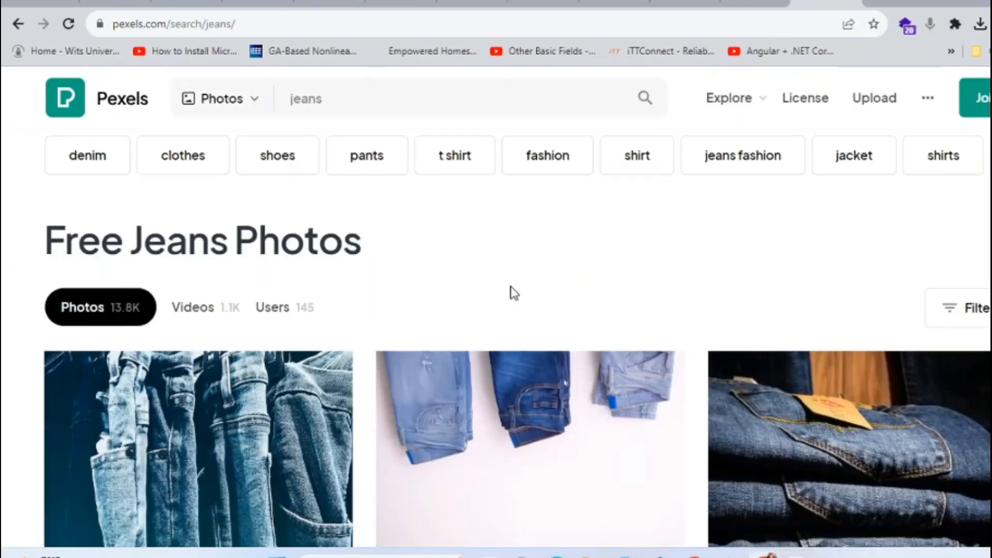
# Open the photo of the person in ripped jeans holding a camouflage backpack and download it in the Small 640×960 size
pyautogui.scroll(-5, 513, 293)
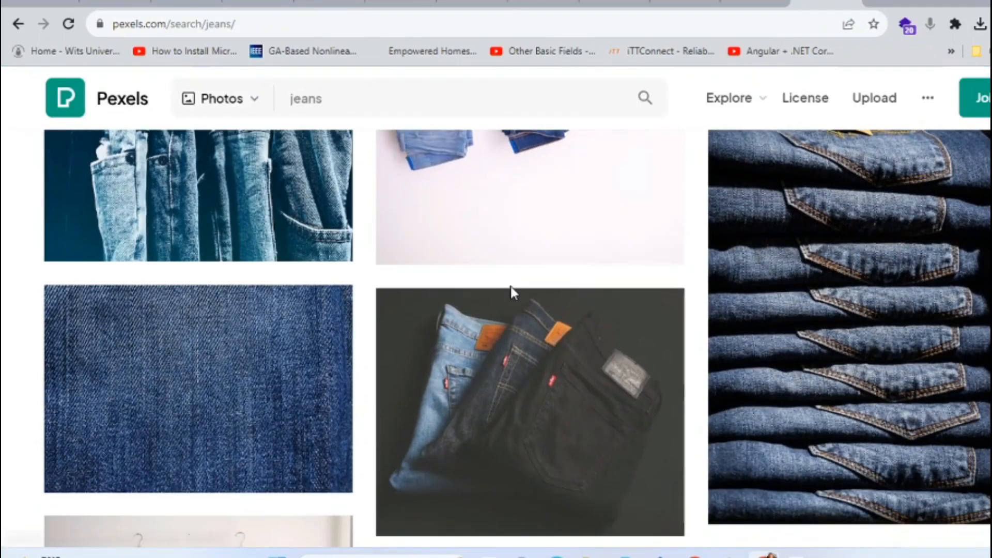
pyautogui.scroll(3, 511, 292)
pyautogui.scroll(-5, 511, 292)
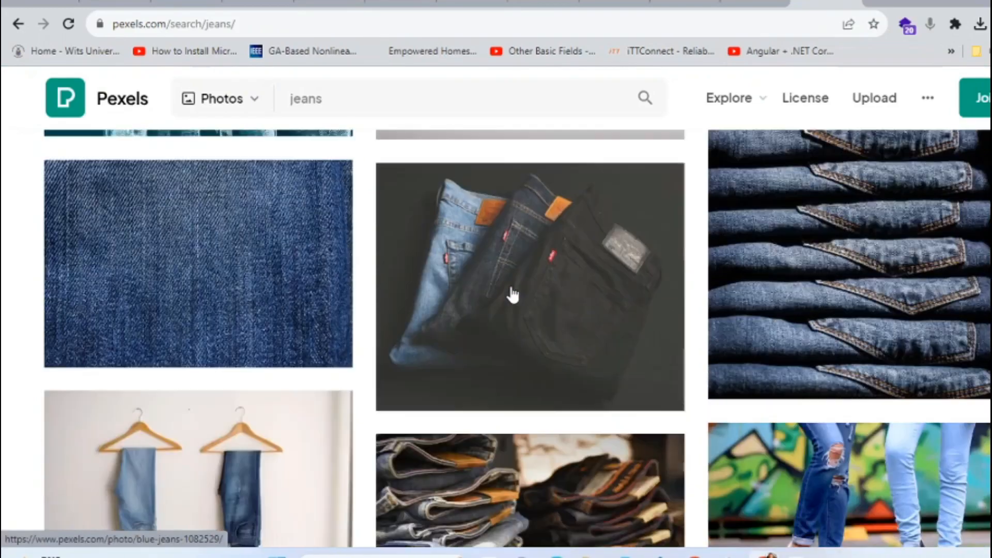
pyautogui.scroll(-7, 513, 294)
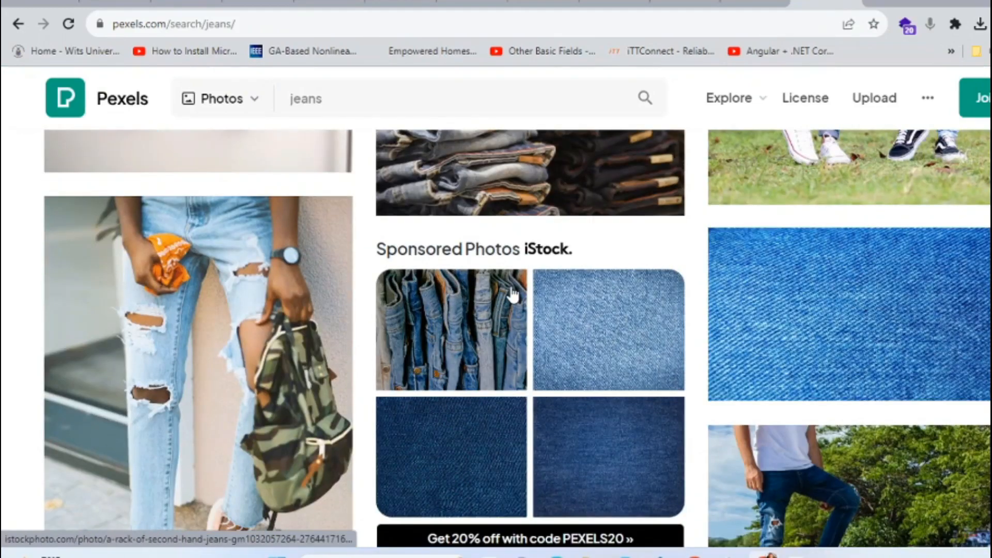
pyautogui.scroll(-2, 513, 295)
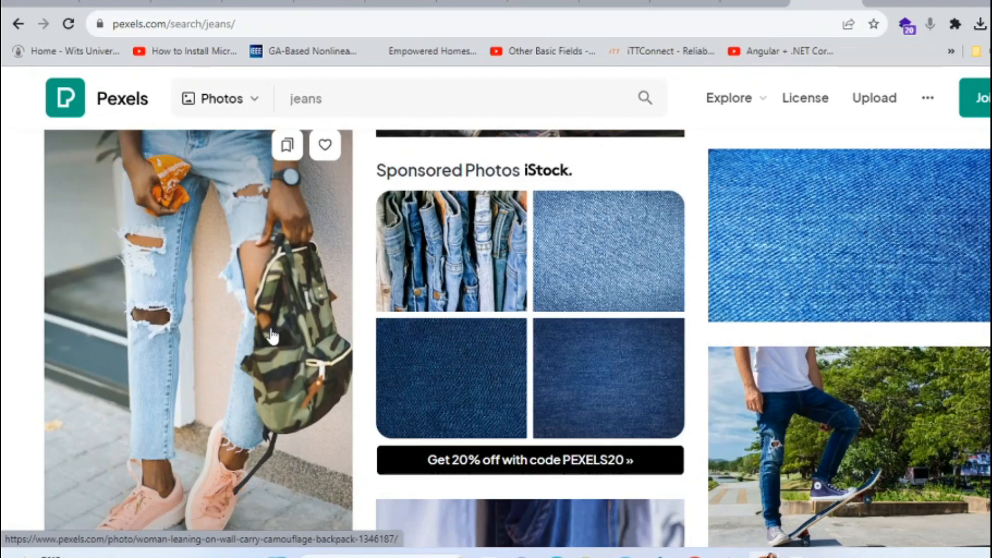
pyautogui.rightClick(256, 336)
pyautogui.click(231, 351)
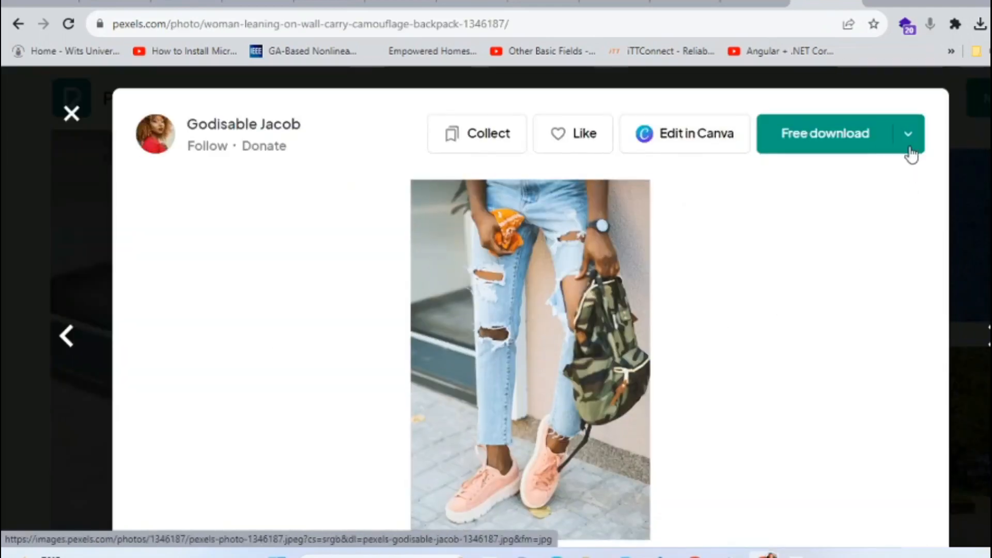
pyautogui.click(909, 148)
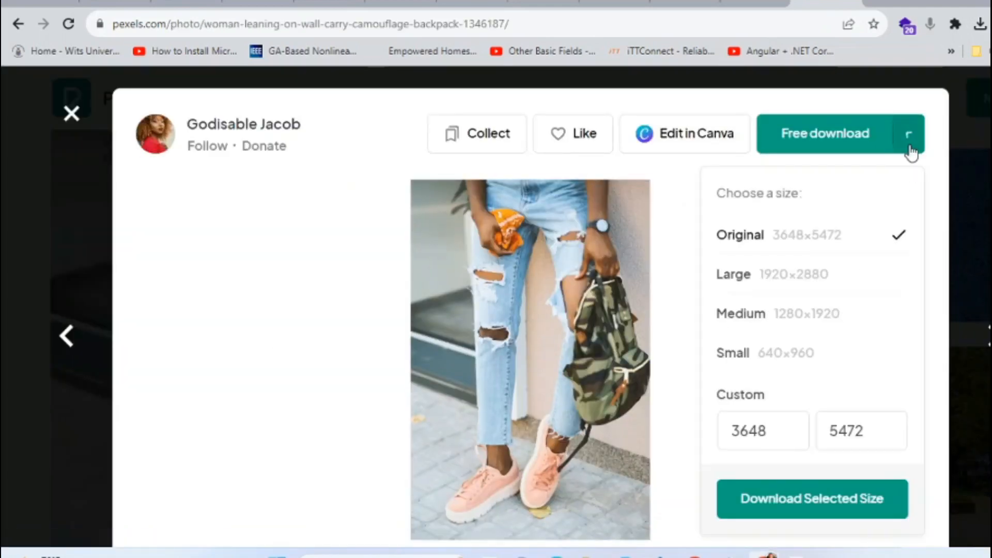
pyautogui.click(784, 357)
pyautogui.click(807, 499)
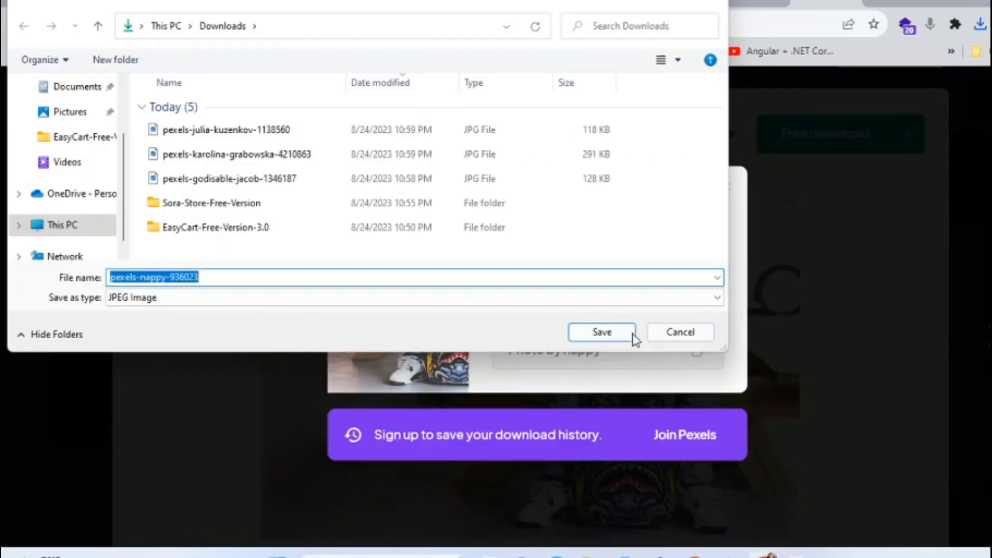
# Save the pexels-nappy-936023 JPEG in the Downloads folder, close the donation popup and return to the Jeans post in Blogger
pyautogui.click(620, 337)
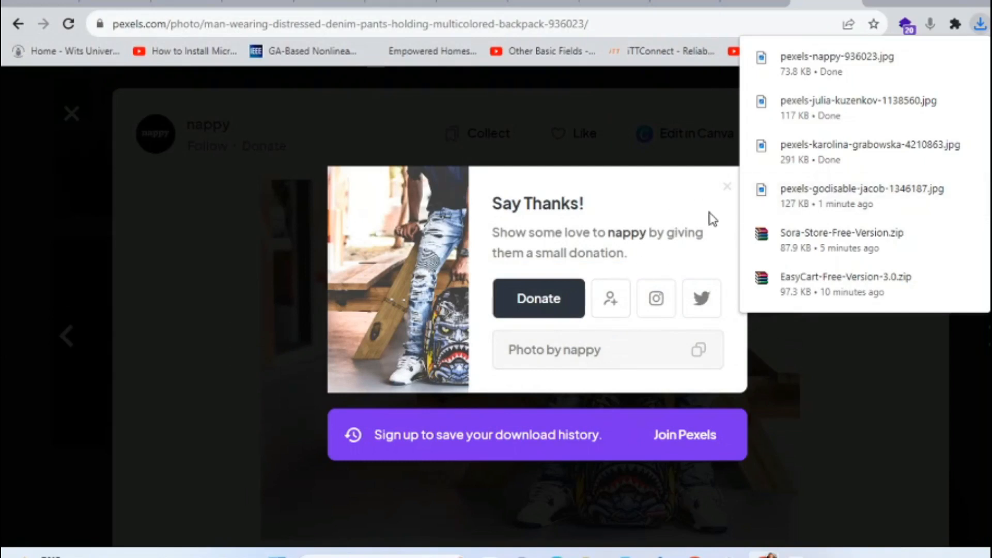
pyautogui.click(727, 186)
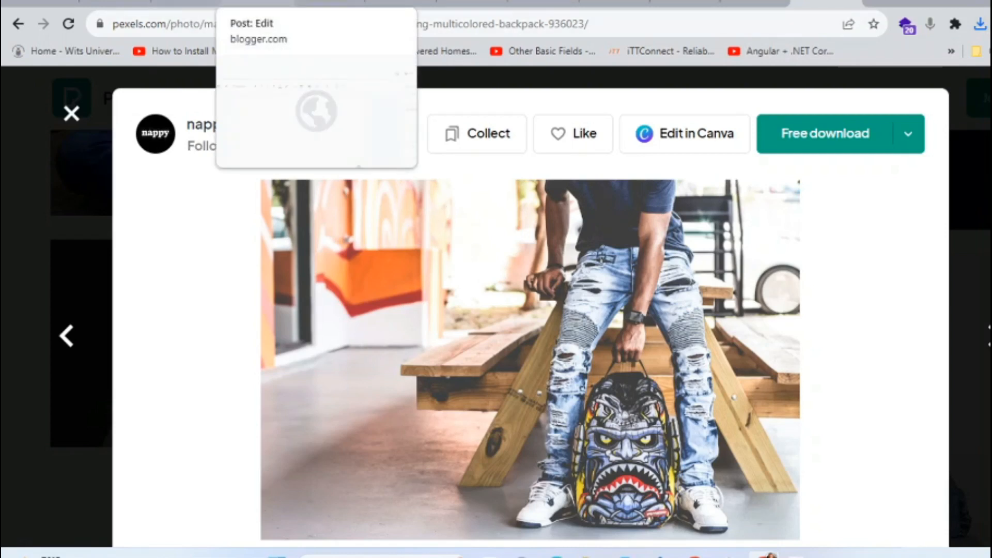
pyautogui.click(258, 3)
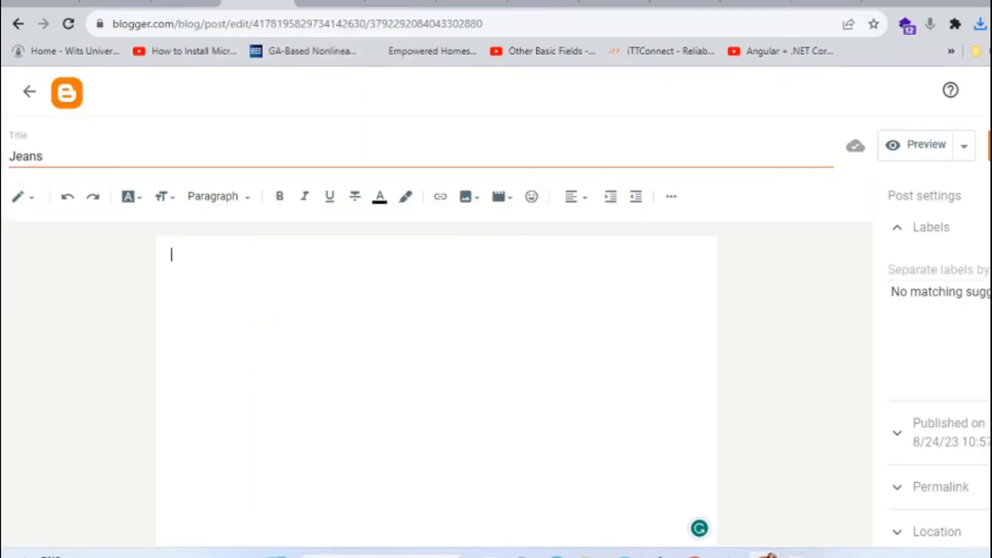
# Upload the downloaded Pexels JPG ending in 4210863 from the Downloads folder and insert it into the Jeans post body
pyautogui.click(232, 274)
pyautogui.click(473, 200)
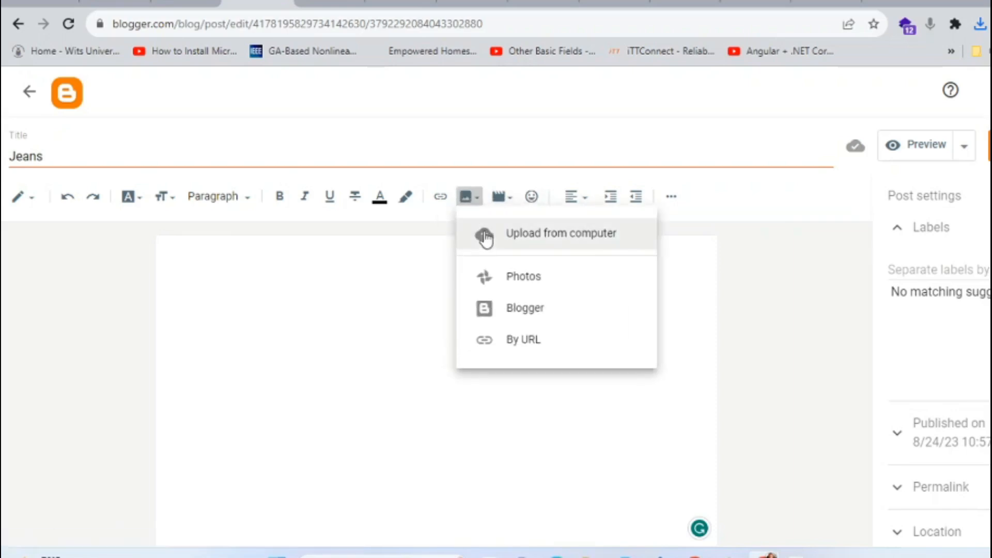
pyautogui.click(531, 240)
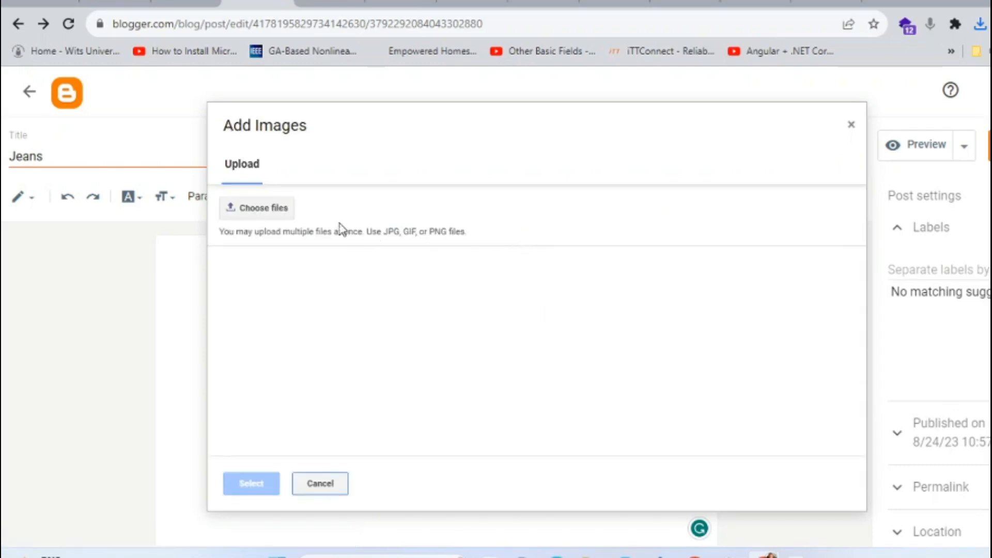
pyautogui.click(279, 207)
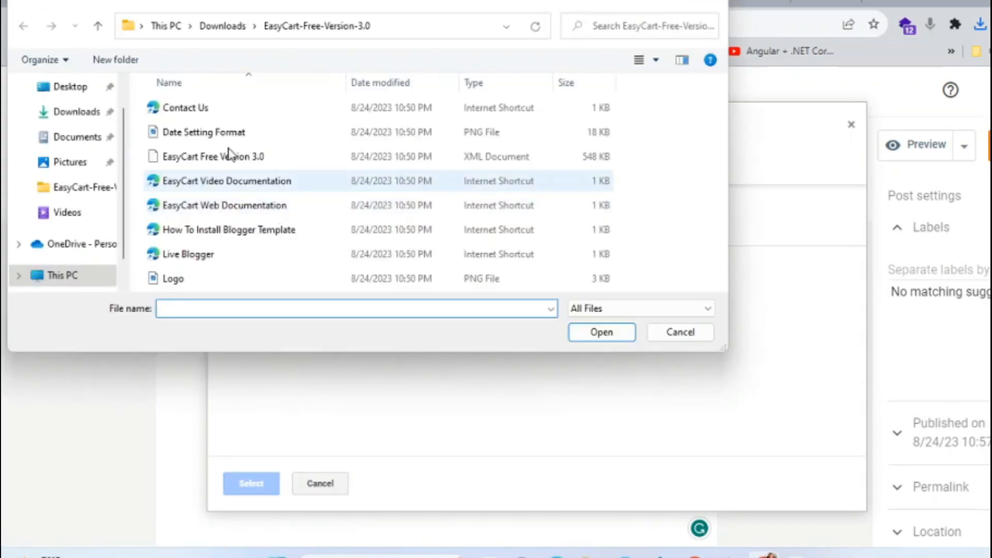
pyautogui.click(222, 26)
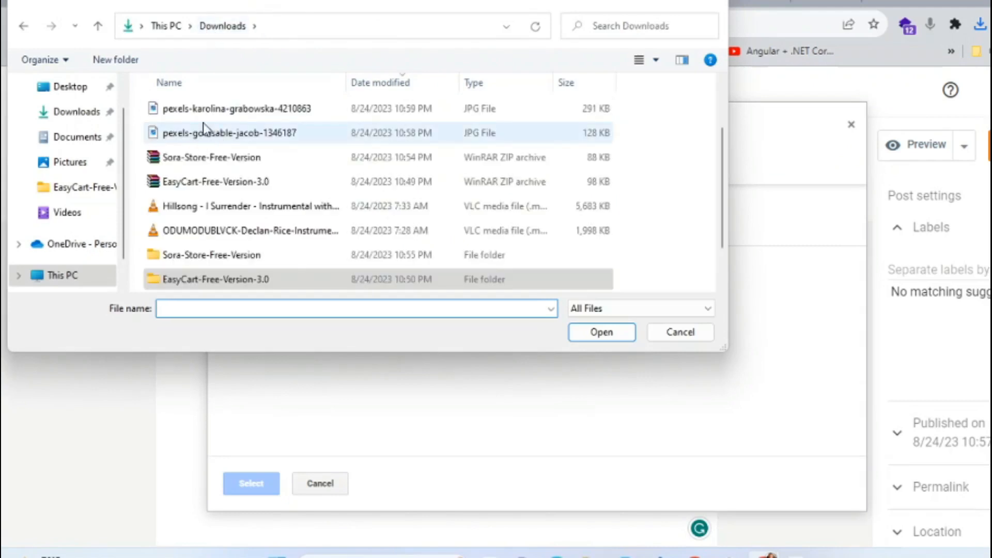
pyautogui.click(207, 110)
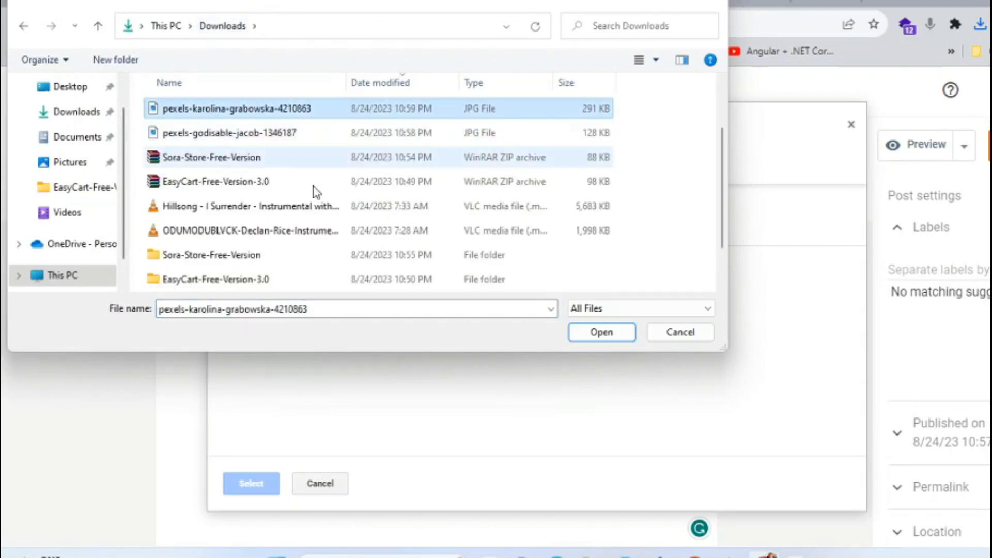
pyautogui.click(594, 333)
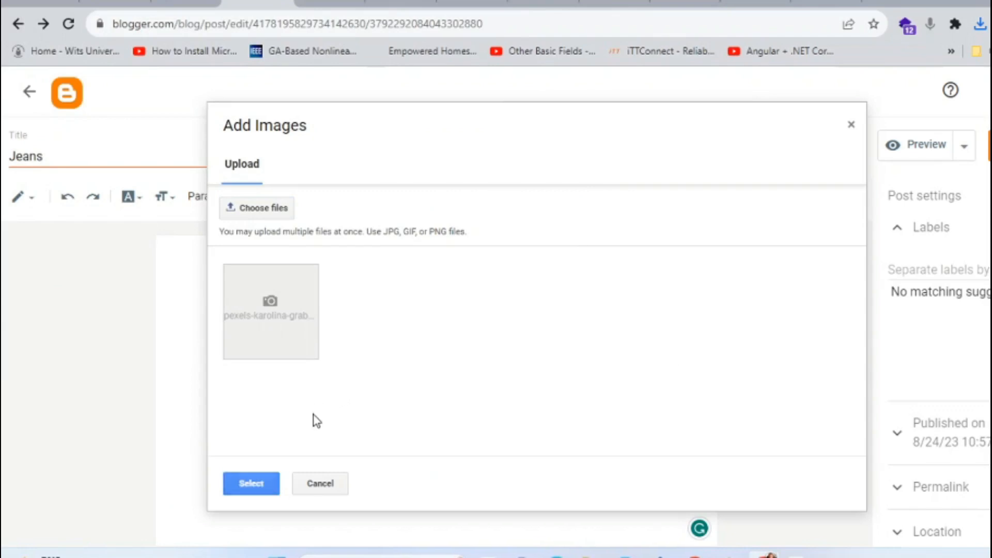
pyautogui.click(263, 485)
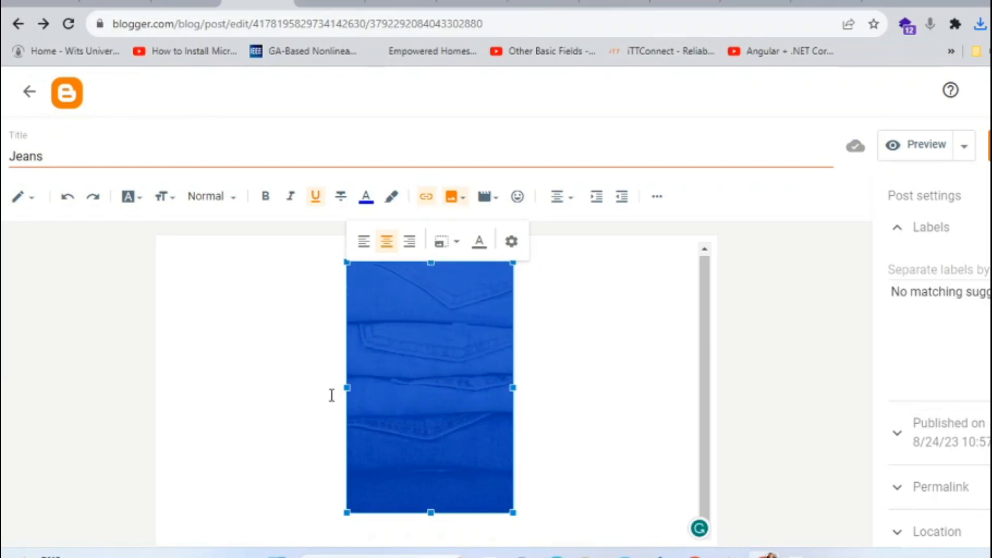
# Add the label mens to the Jeans post, keep the automatic permalink, and publish the post
pyautogui.click(268, 369)
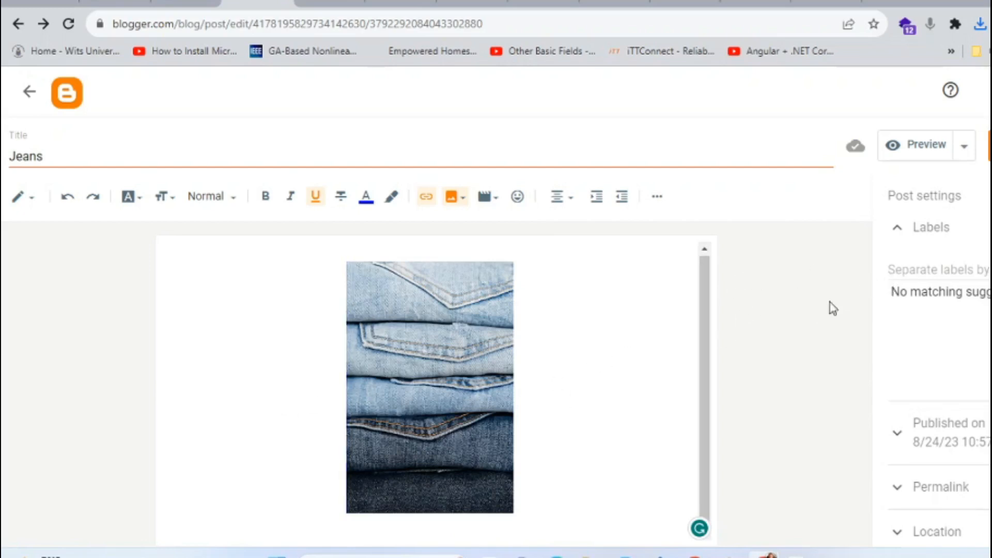
pyautogui.click(927, 269)
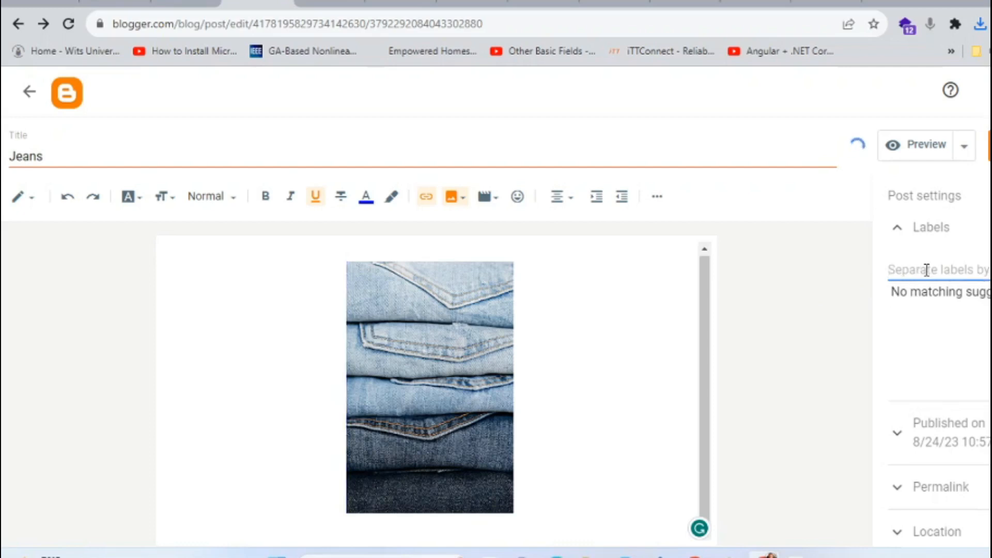
pyautogui.write('mens')
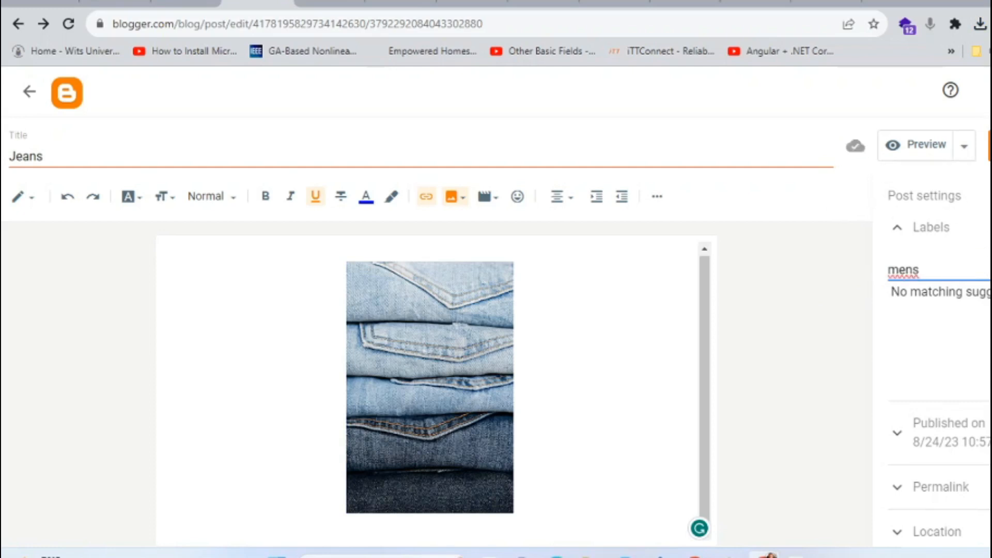
pyautogui.scroll(-1, 935, 361)
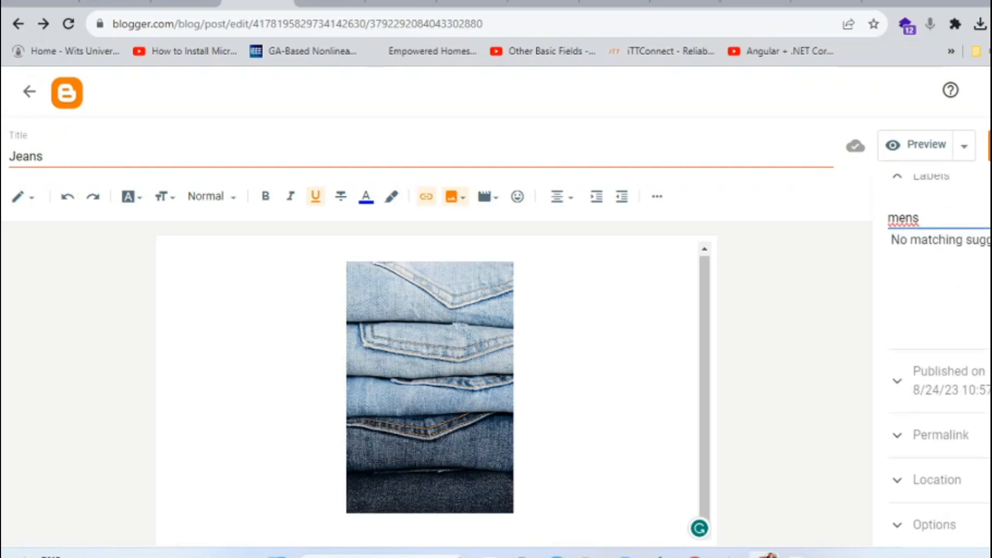
pyautogui.click(907, 446)
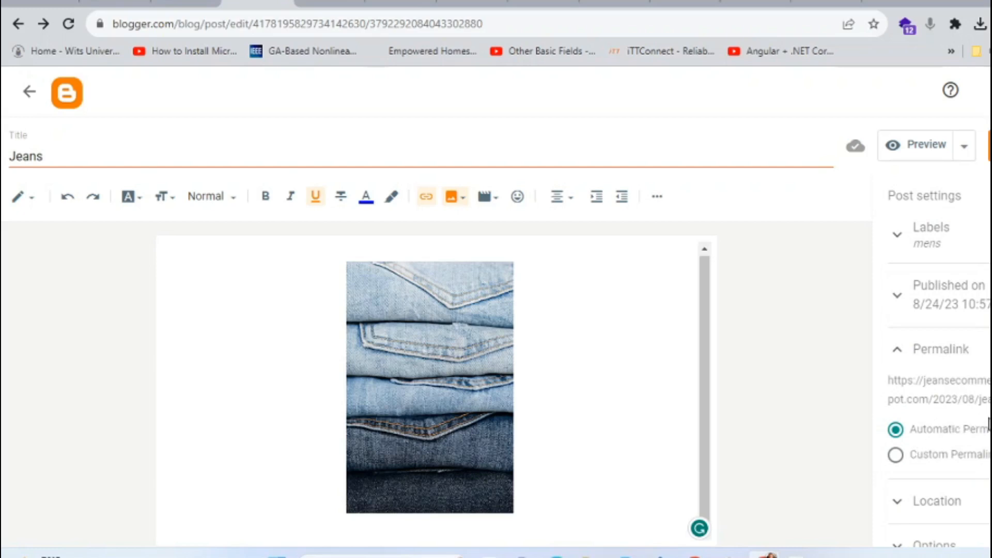
pyautogui.click(896, 349)
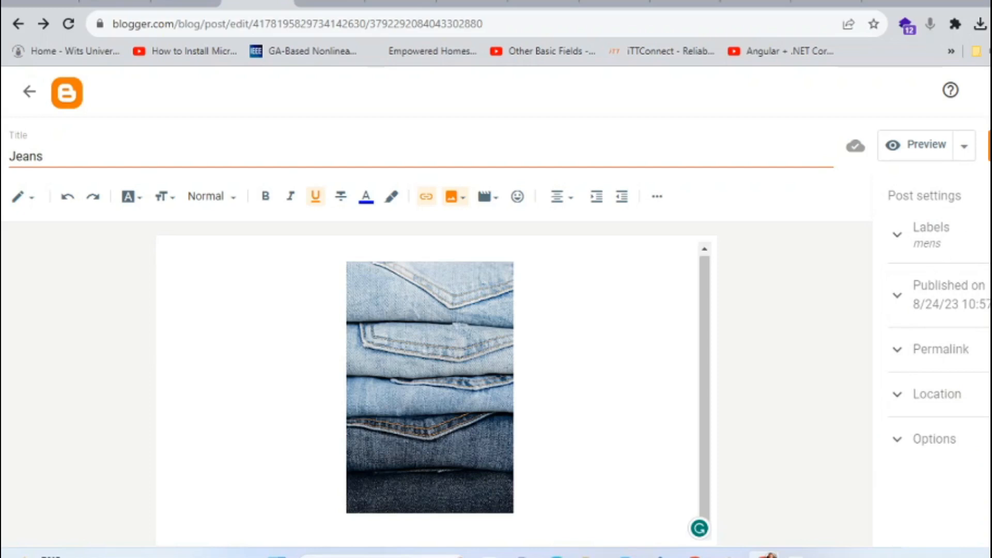
pyautogui.click(990, 145)
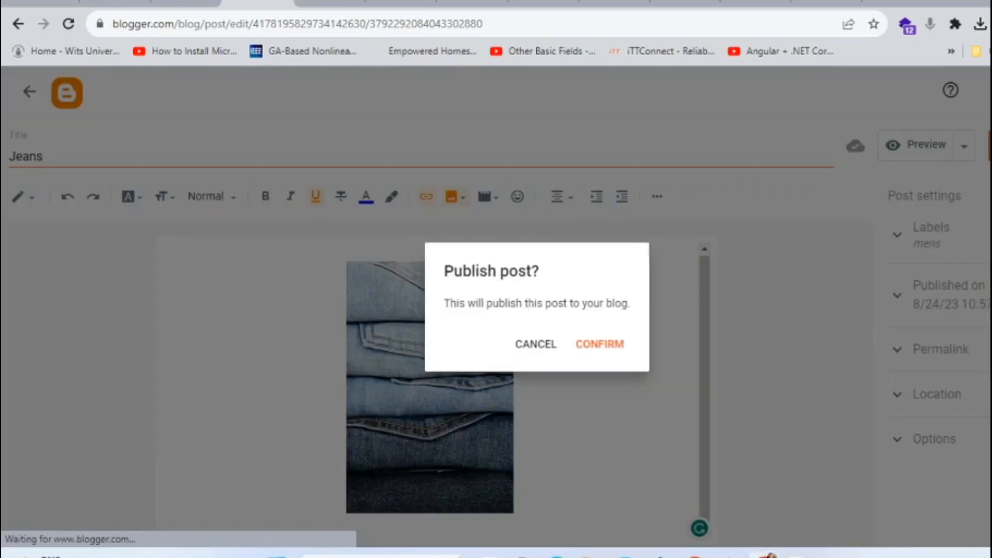
pyautogui.click(609, 346)
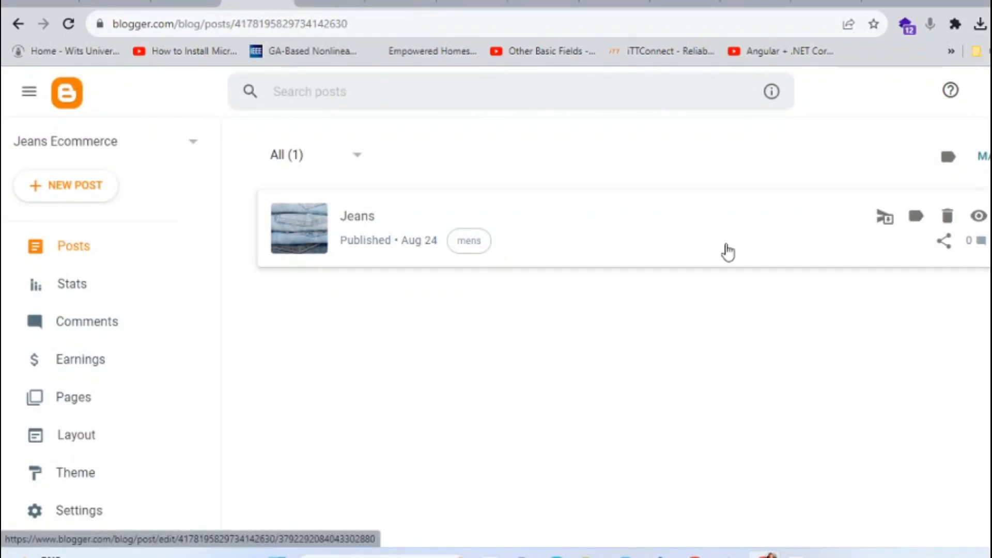
# Reload the live jeansecommerce1.blogspot.com store and check how the published Jeans product appears on the homepage
pyautogui.click(329, 6)
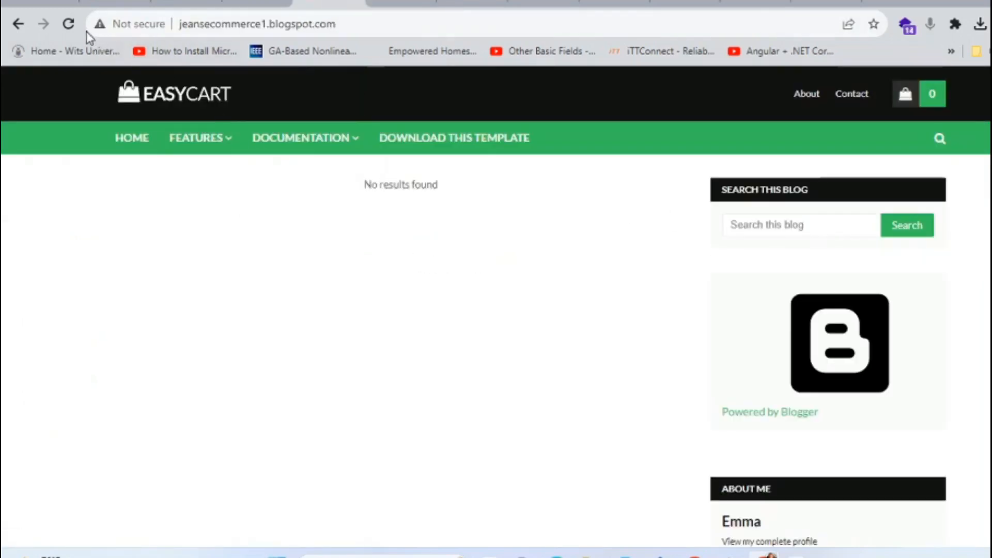
pyautogui.click(68, 24)
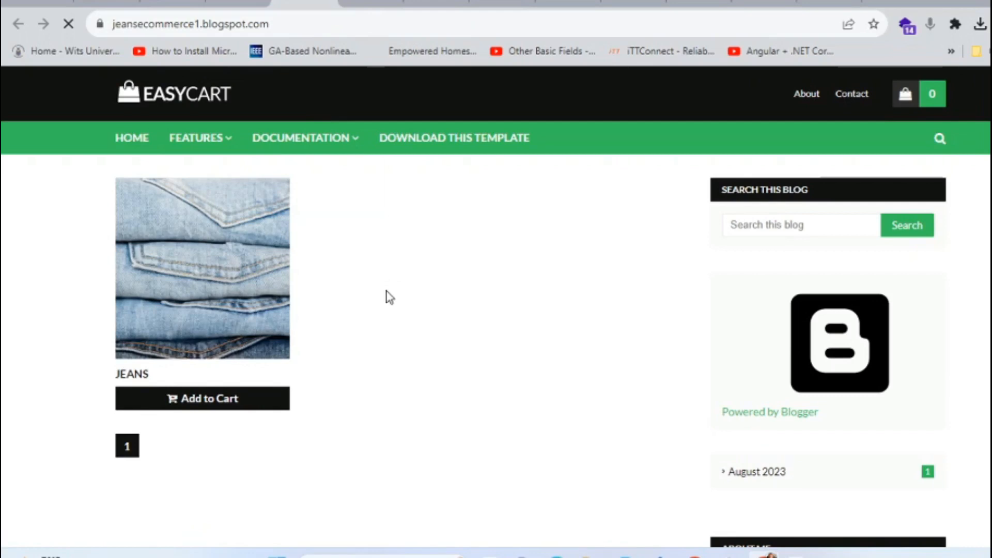
pyautogui.scroll(-2, 388, 301)
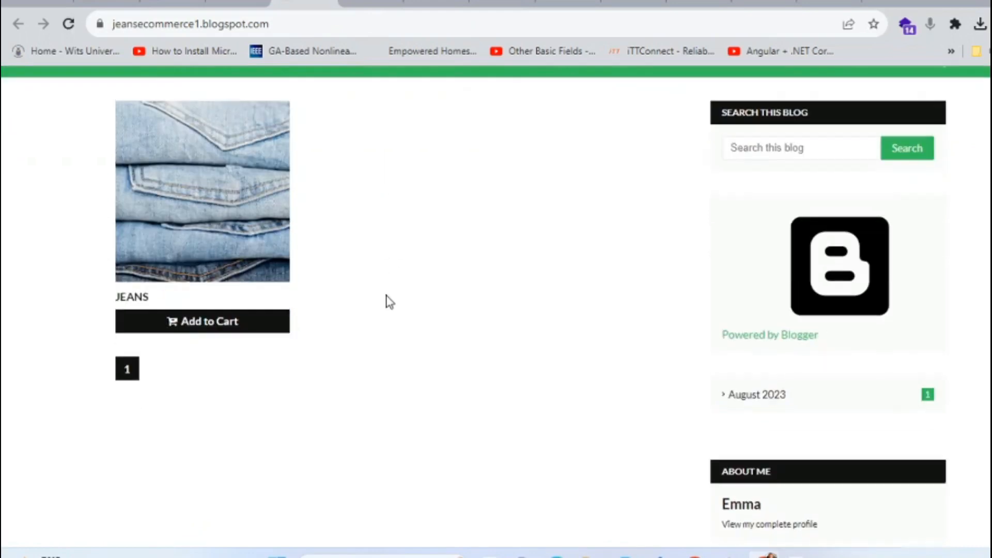
pyautogui.scroll(2, 389, 302)
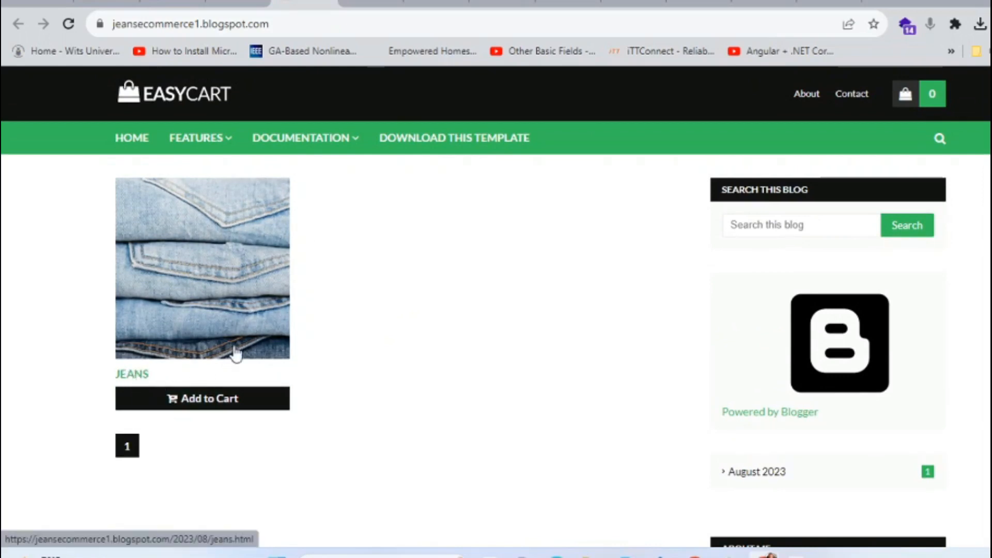
# Return to the Blogger dashboard and create a new post titled "jeans for women" with the label women
pyautogui.click(238, 2)
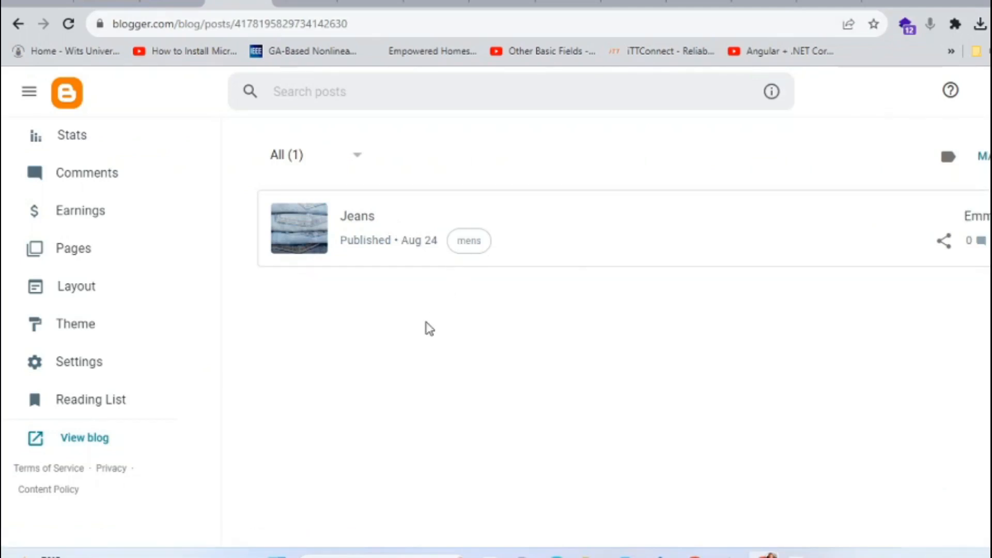
pyautogui.scroll(3, 124, 170)
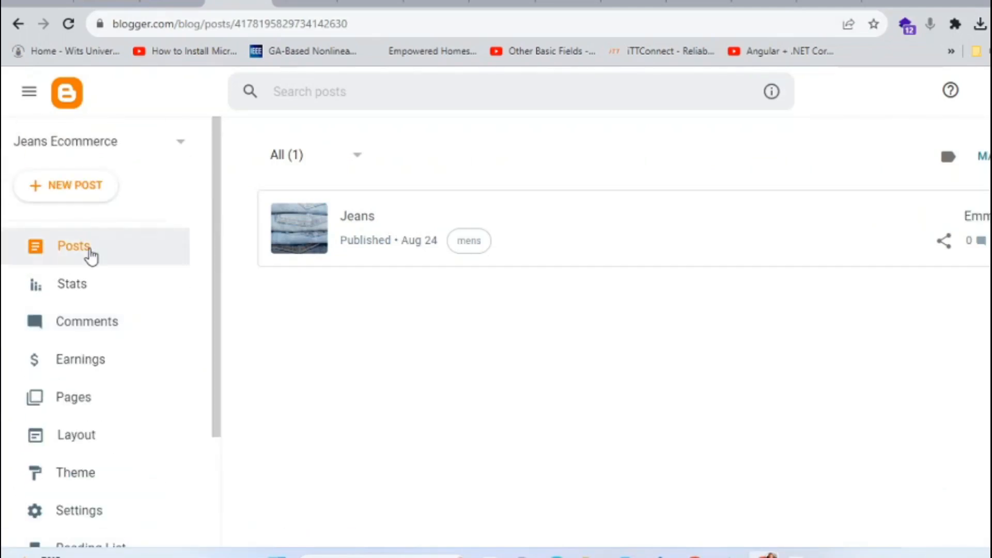
pyautogui.click(86, 188)
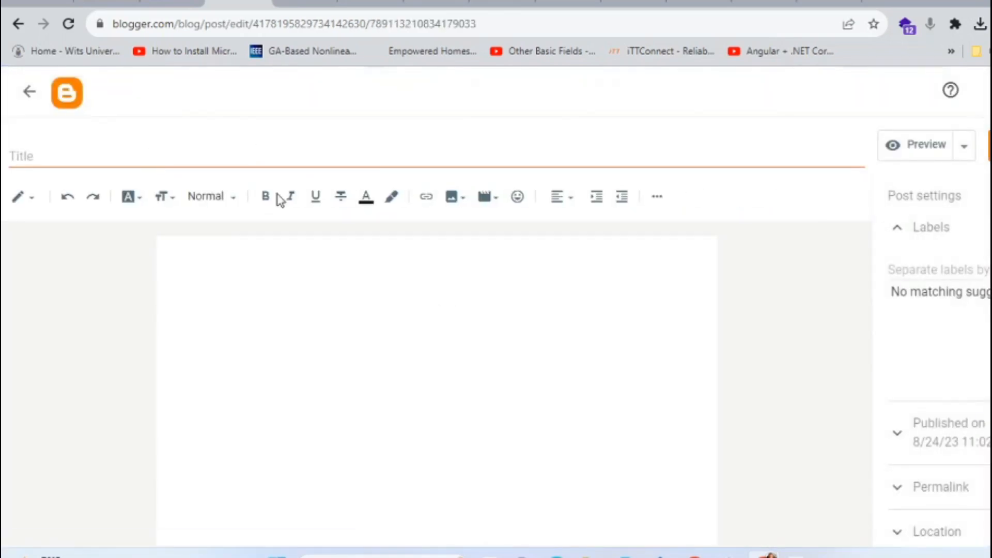
pyautogui.write('jeans for women')
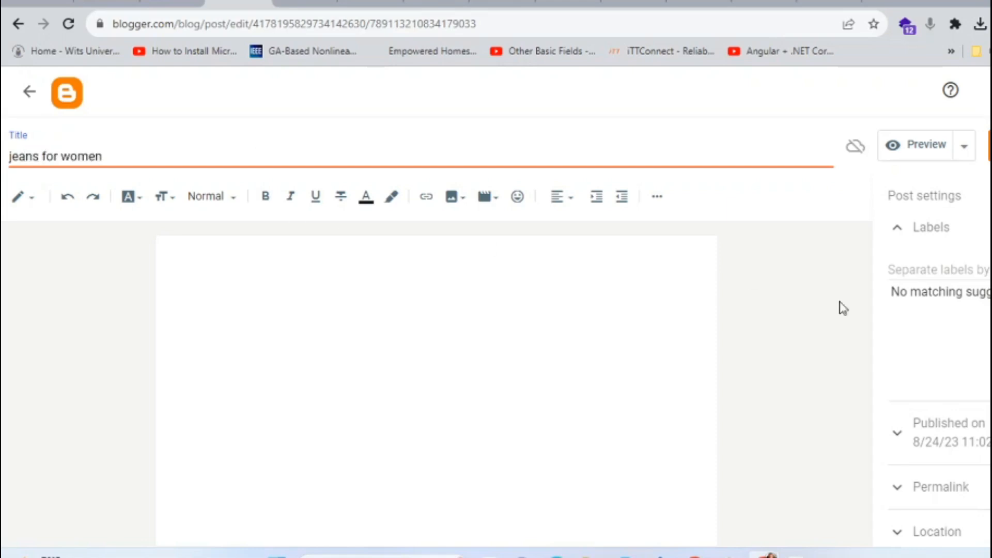
pyautogui.click(948, 271)
pyautogui.write('women')
pyautogui.scroll(-1, 983, 365)
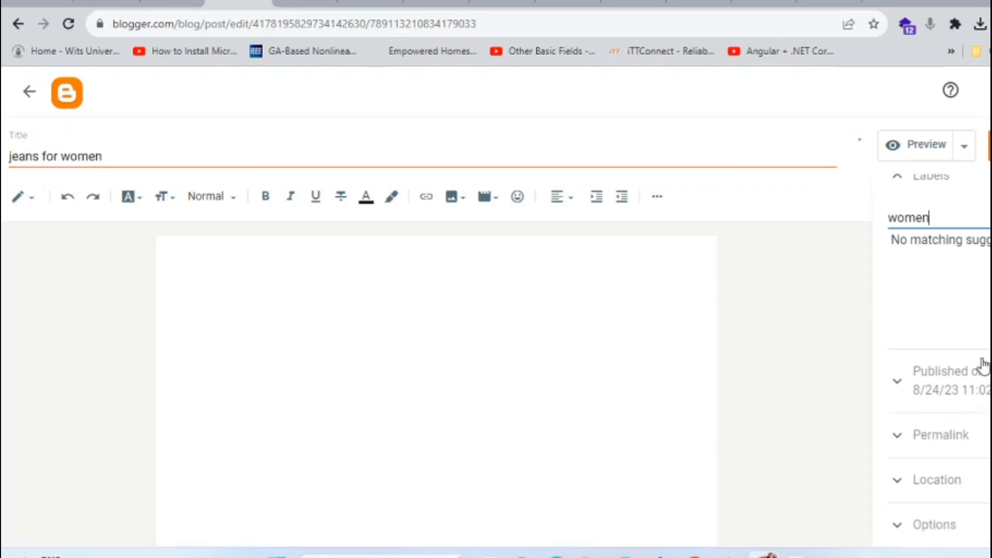
pyautogui.scroll(1, 983, 364)
# Upload the Pexels JPG ending in 1138560 from the Downloads folder into the jeans for women post and publish it
pyautogui.click(453, 196)
pyautogui.click(520, 274)
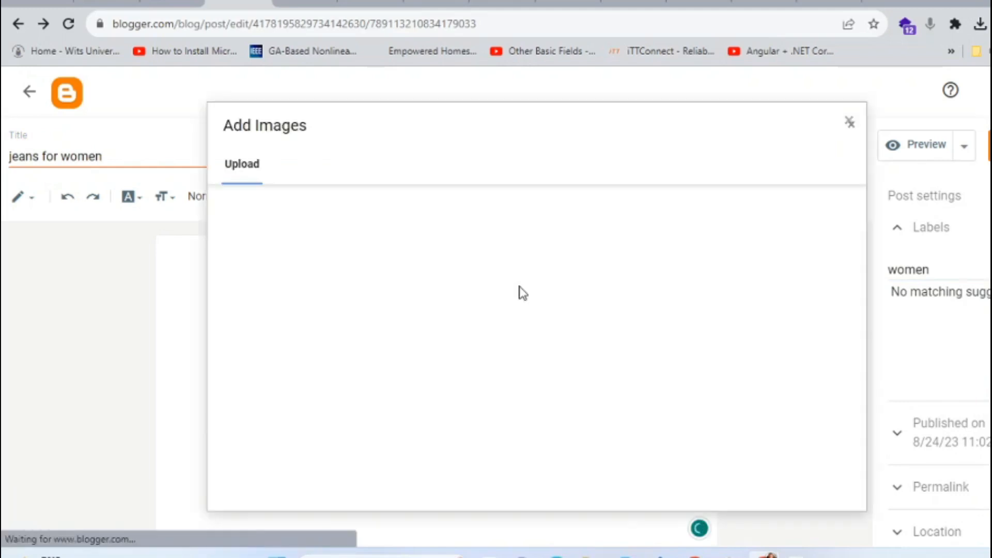
pyautogui.click(257, 207)
pyautogui.click(201, 153)
pyautogui.click(601, 330)
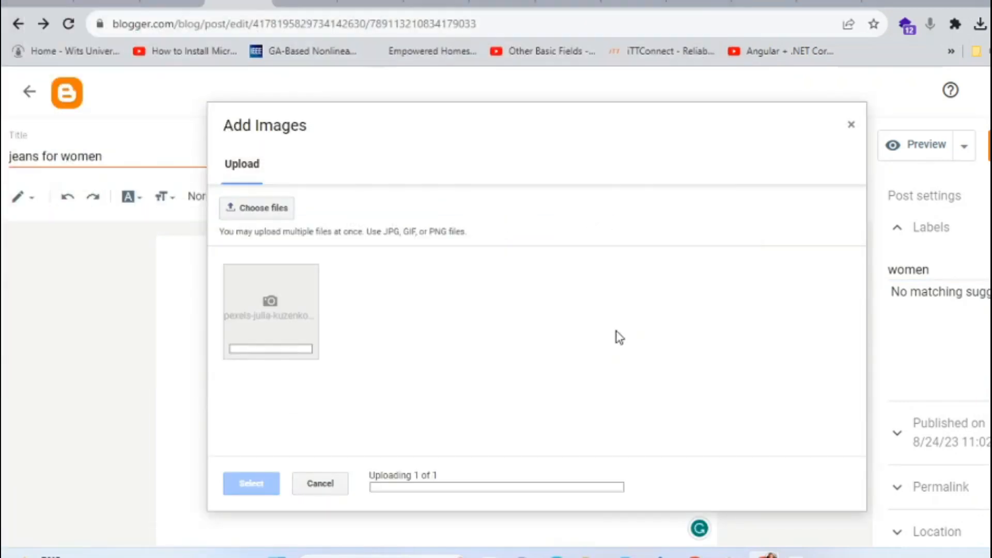
pyautogui.click(266, 481)
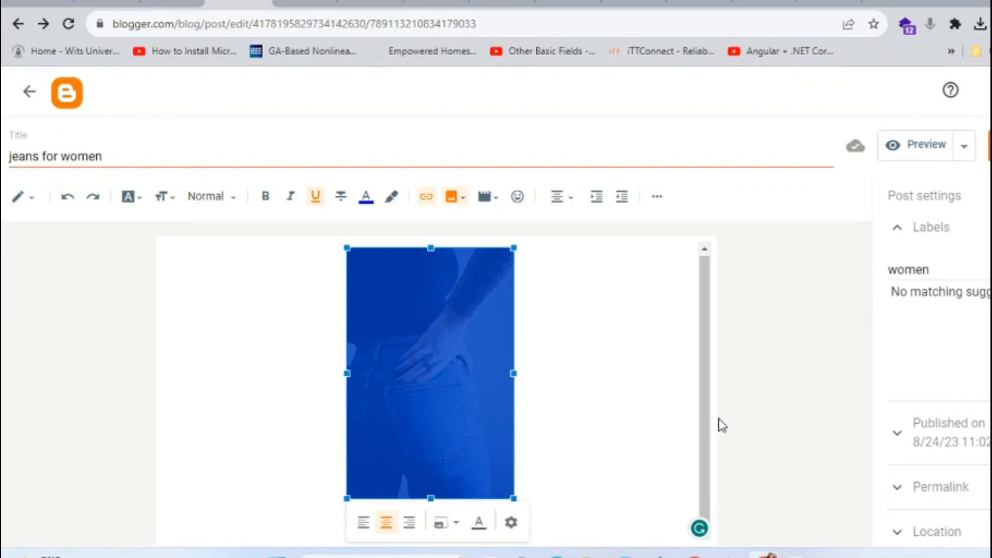
pyautogui.click(989, 144)
pyautogui.click(593, 339)
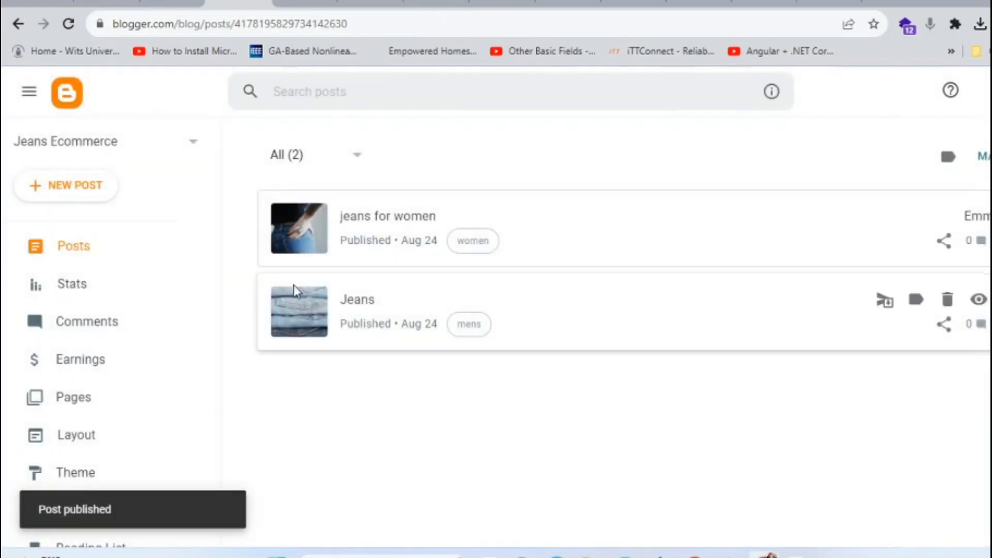
# Create a new post titled "jeans for street" and insert the Pexels JPG ending in 1346187 from the Downloads folder
pyautogui.click(89, 188)
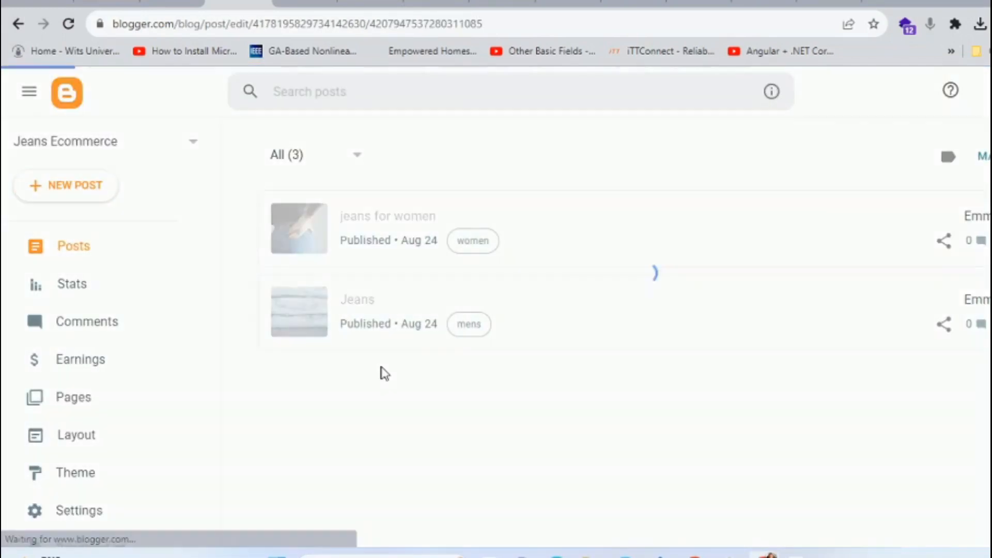
pyautogui.write('jeans for street')
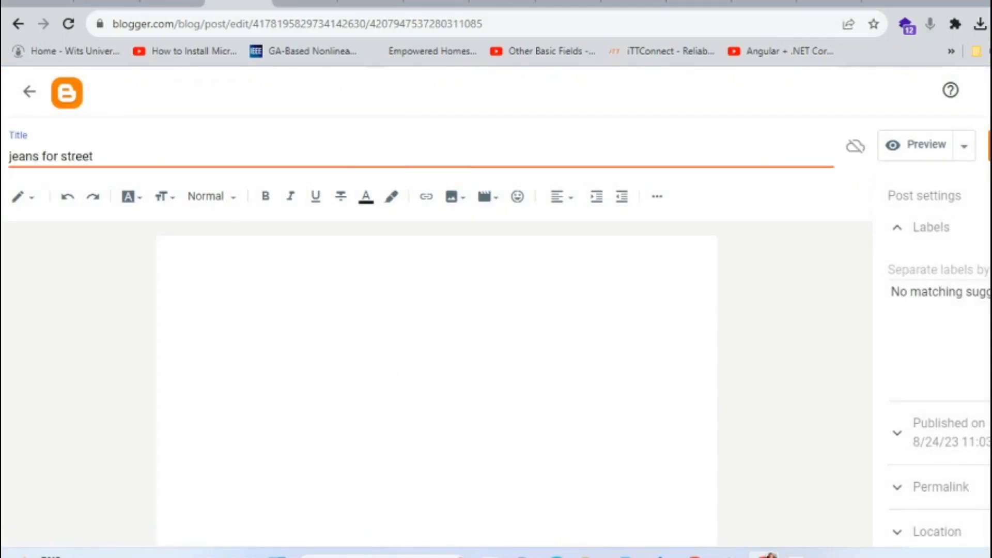
pyautogui.click(591, 316)
pyautogui.click(474, 200)
pyautogui.click(507, 250)
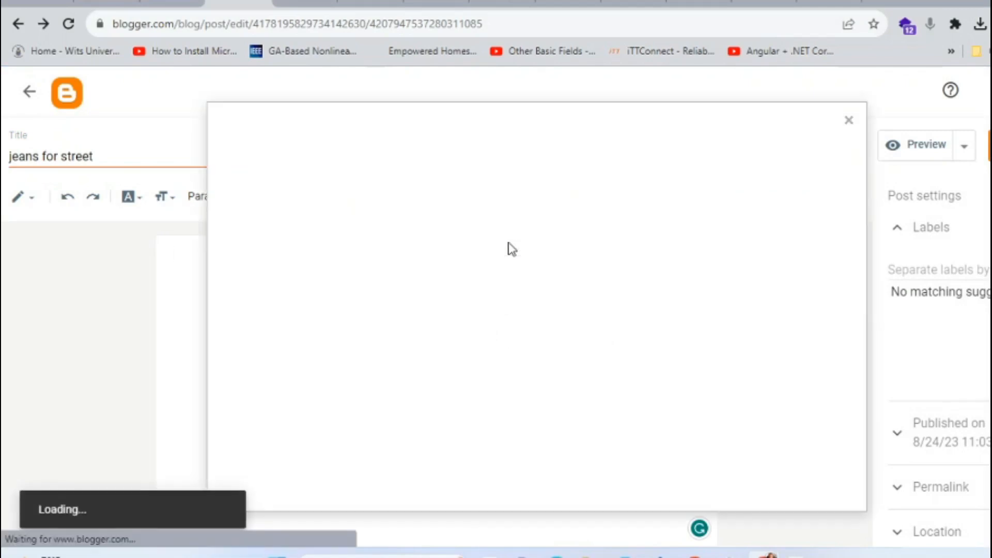
pyautogui.click(275, 206)
pyautogui.click(253, 203)
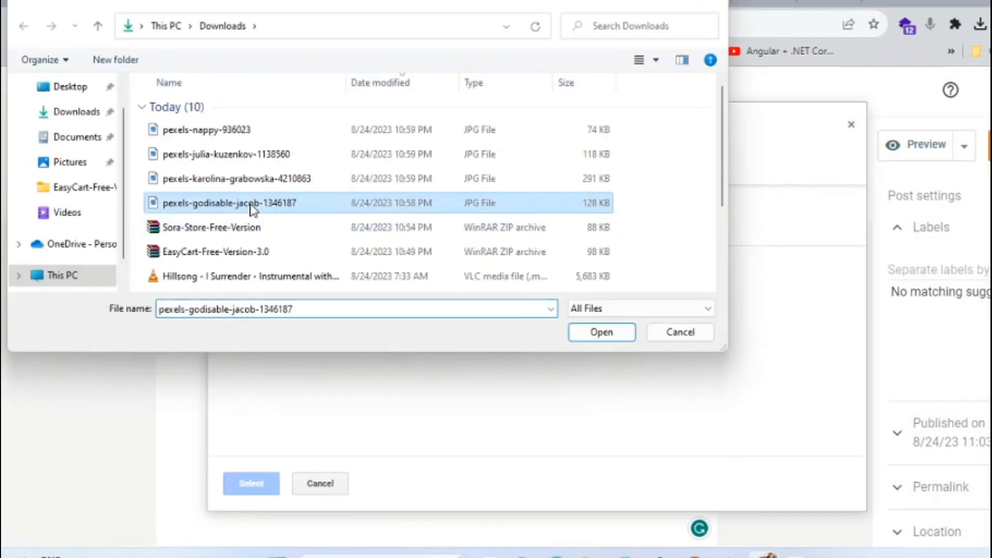
pyautogui.click(601, 332)
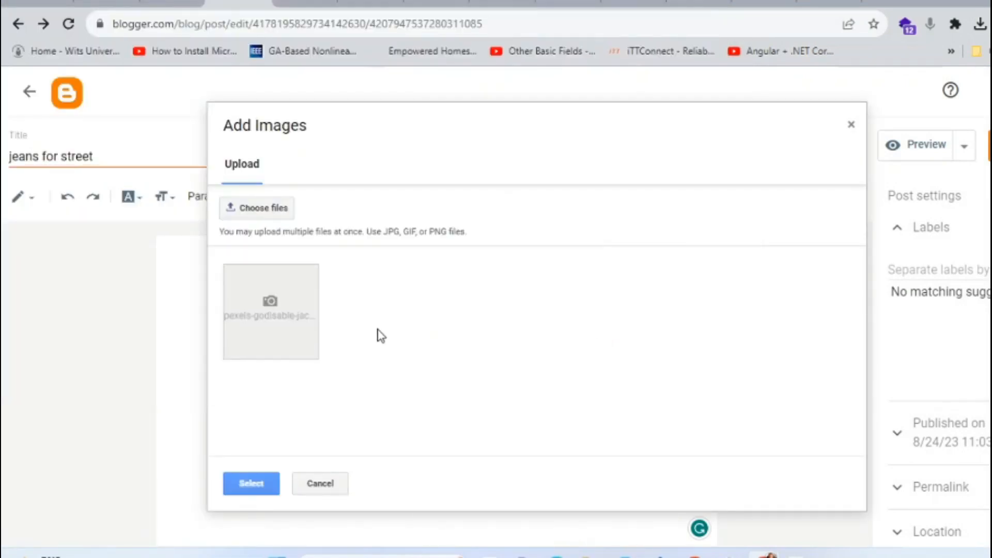
pyautogui.click(251, 482)
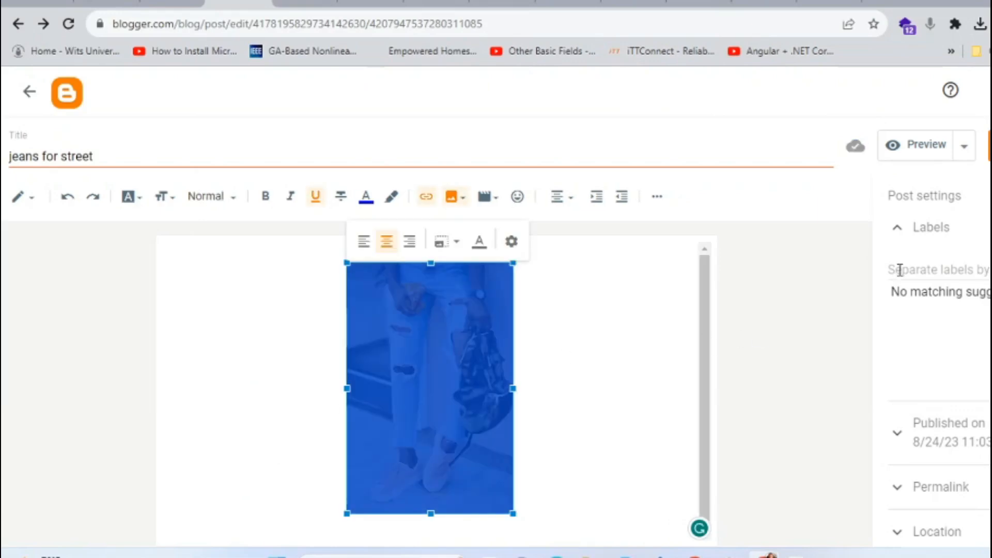
# Label the jeans for street post street and publish it
pyautogui.click(899, 270)
pyautogui.write('street')
pyautogui.click(990, 145)
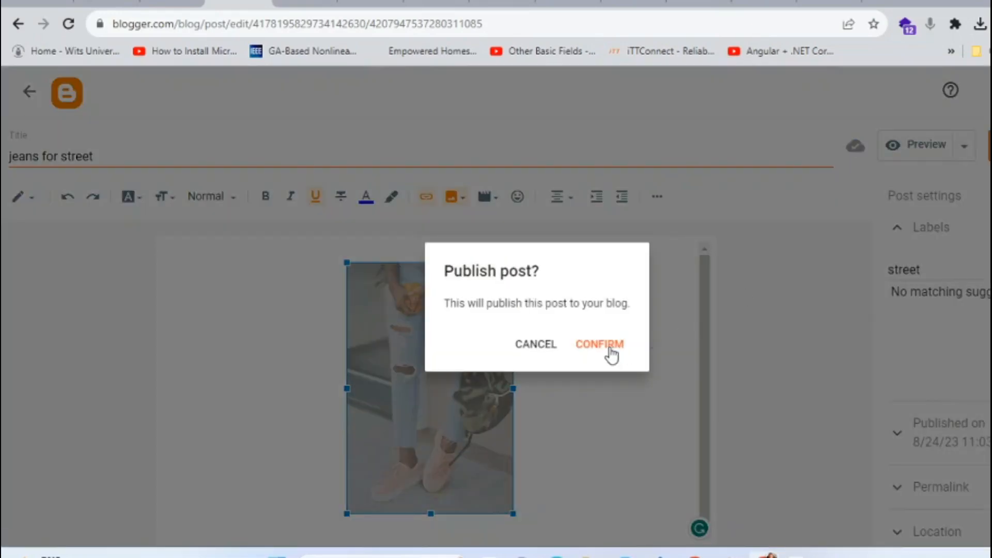
pyautogui.click(610, 349)
# Create a new post titled "jeans for vans" and insert the pexels-nappy-936023 JPG from the Downloads folder
pyautogui.click(98, 191)
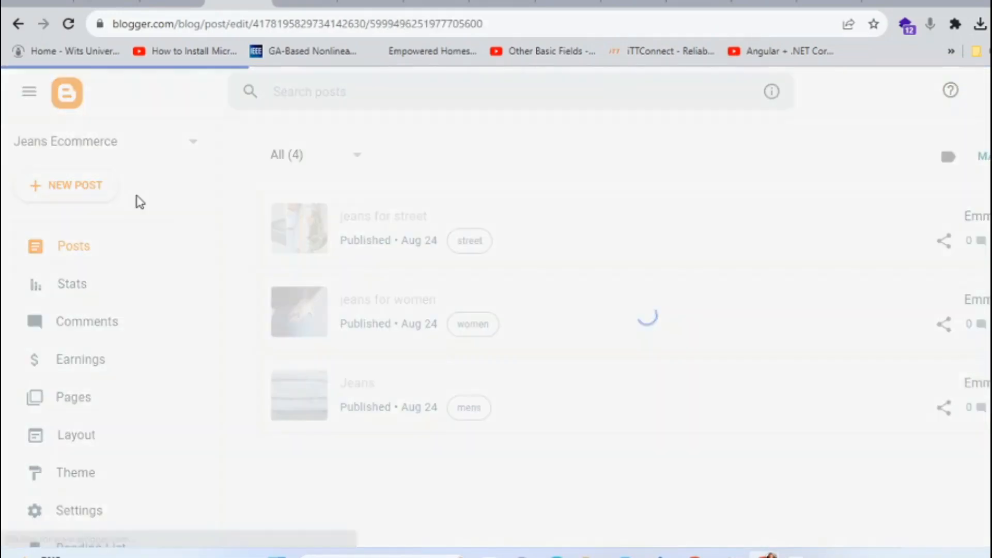
pyautogui.click(65, 154)
pyautogui.write('jeans for vans')
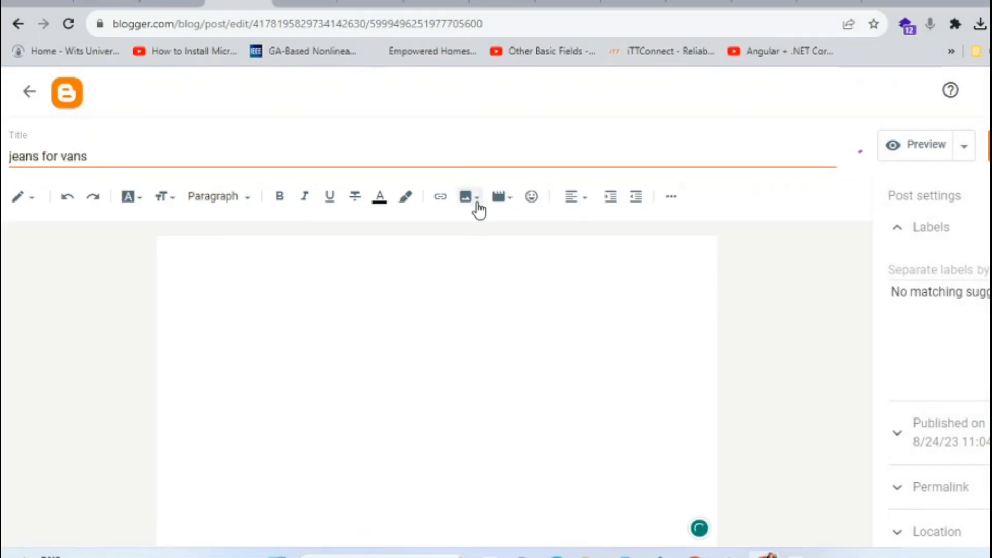
pyautogui.click(473, 199)
pyautogui.click(509, 246)
pyautogui.click(282, 216)
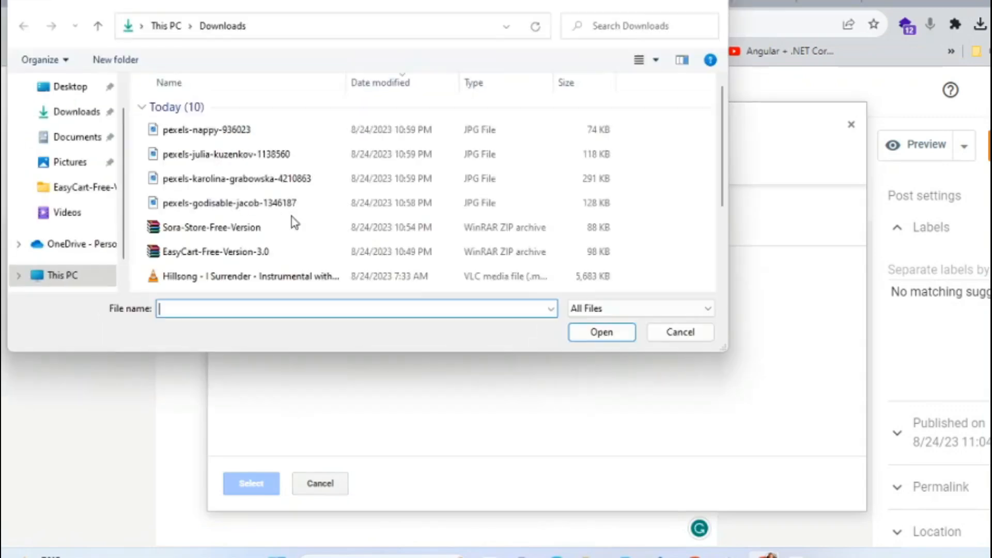
pyautogui.click(222, 128)
pyautogui.click(597, 332)
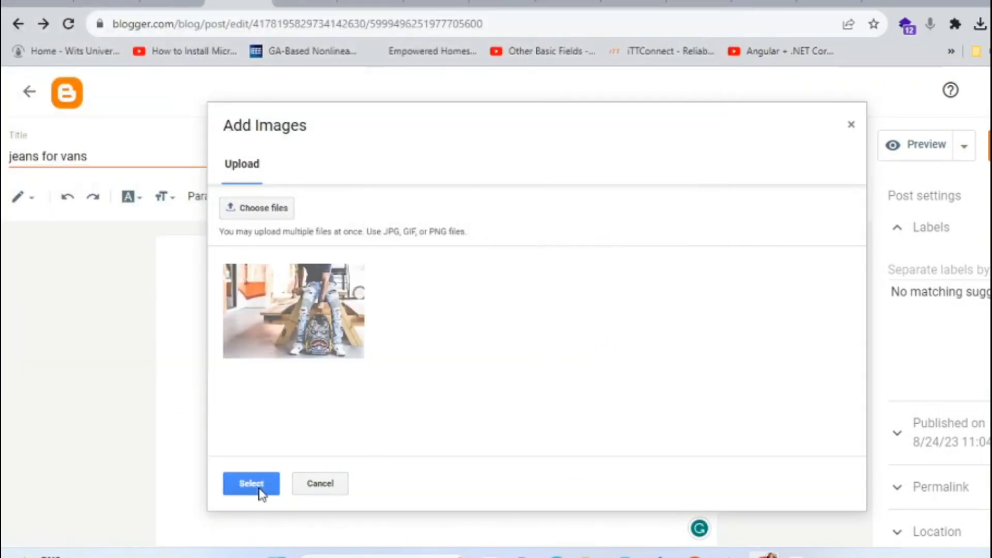
pyautogui.click(259, 487)
# Label the jeans for vans post vans and publish it
pyautogui.click(956, 270)
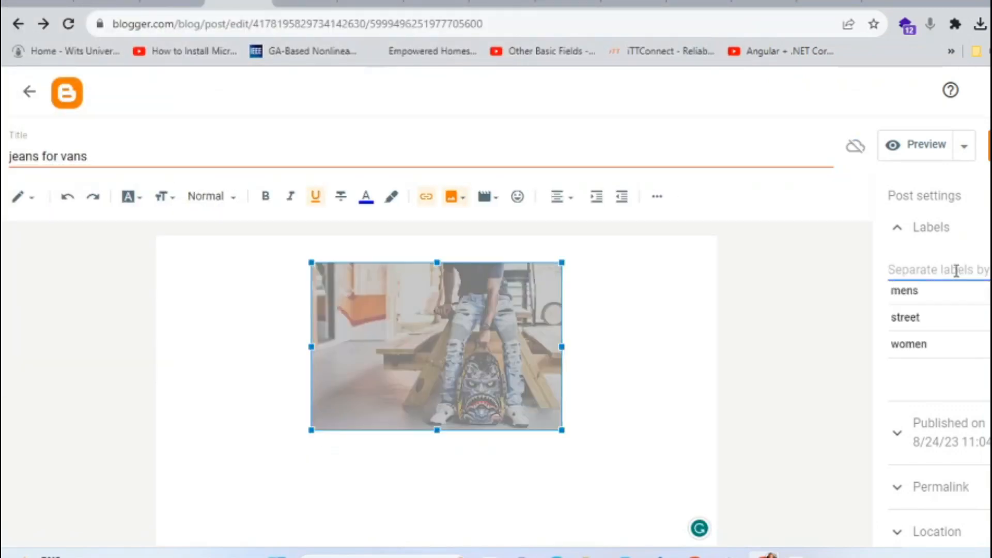
pyautogui.write('vans')
pyautogui.click(987, 144)
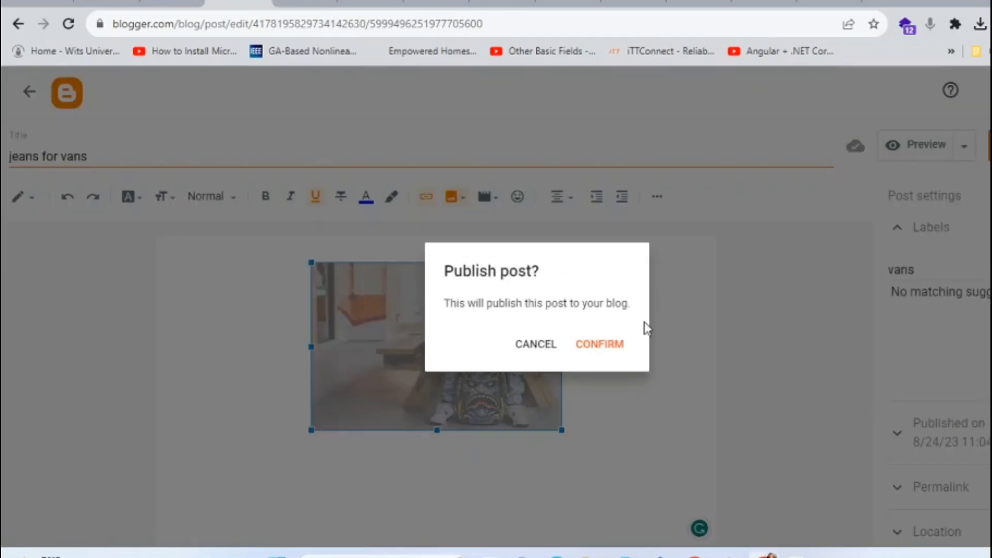
pyautogui.click(599, 342)
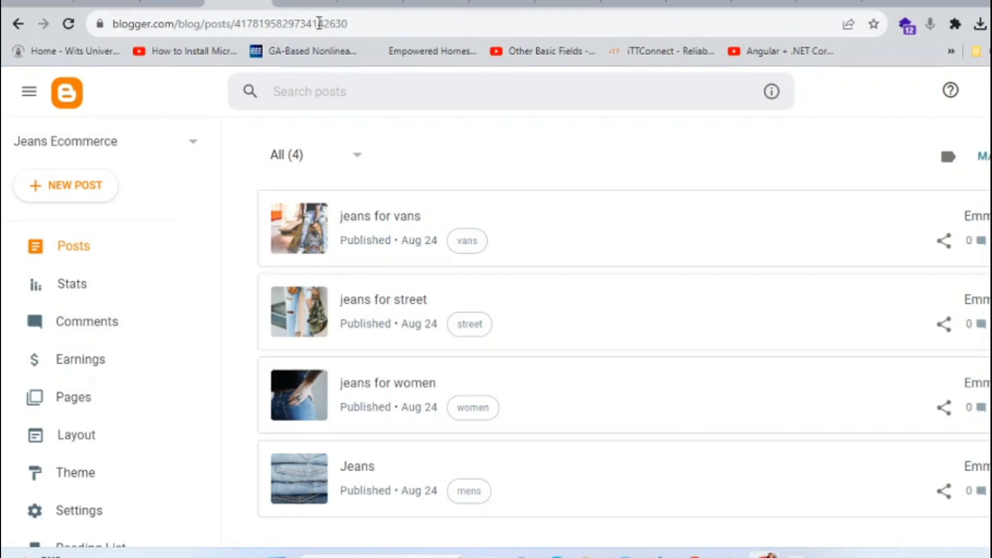
# Switch to the live Jeans Ecommerce store and review the published product posts on its homepage
pyautogui.click(305, 3)
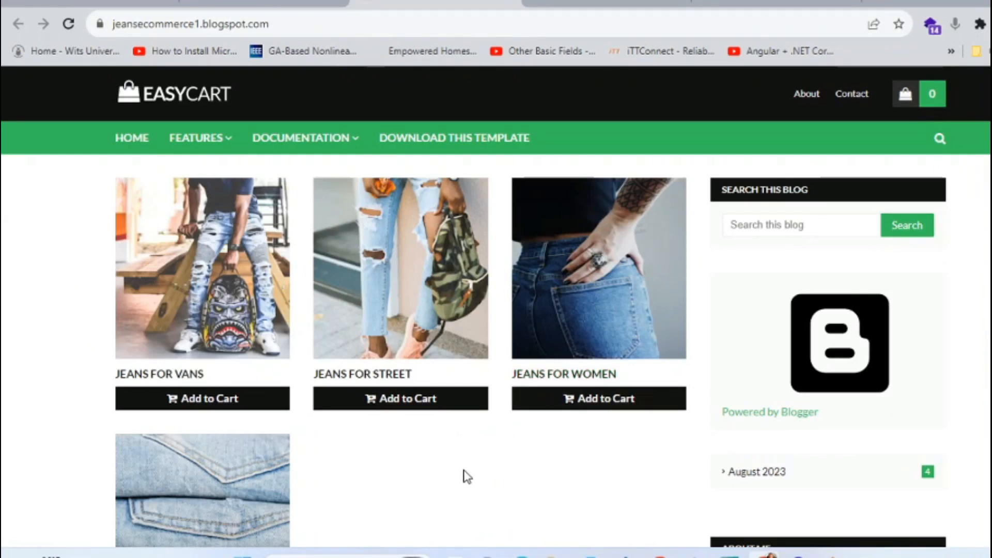
pyautogui.scroll(-4, 464, 480)
pyautogui.scroll(4, 464, 479)
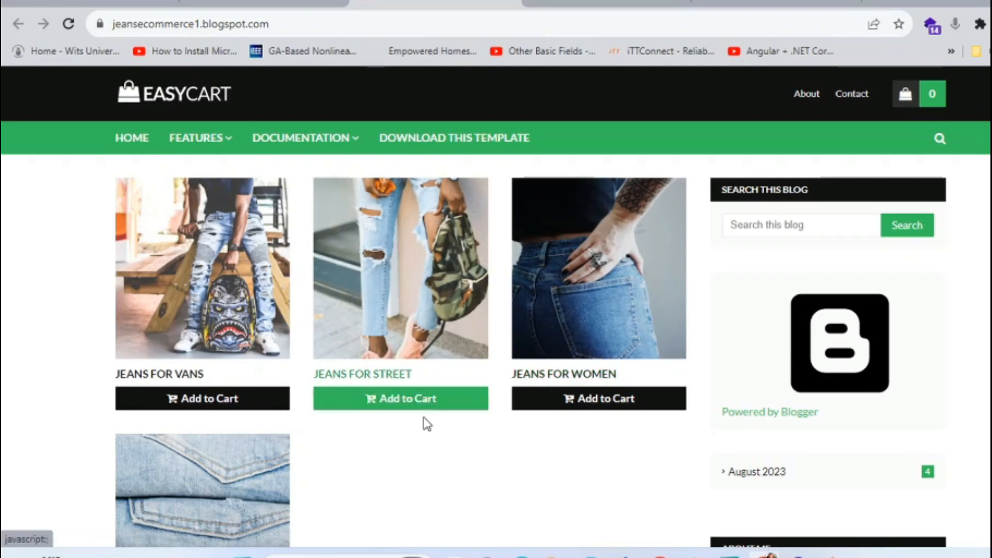
pyautogui.scroll(-3, 403, 451)
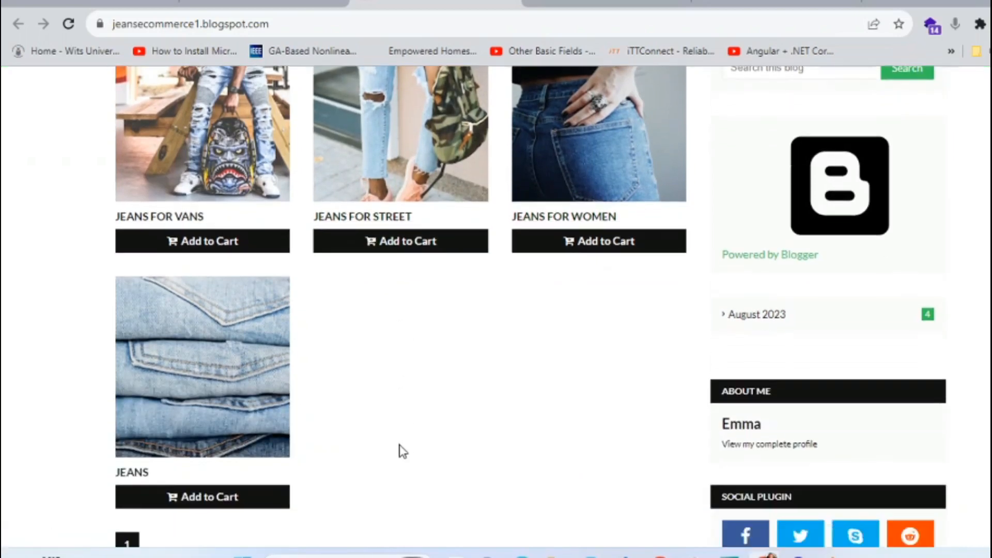
pyautogui.scroll(3, 403, 451)
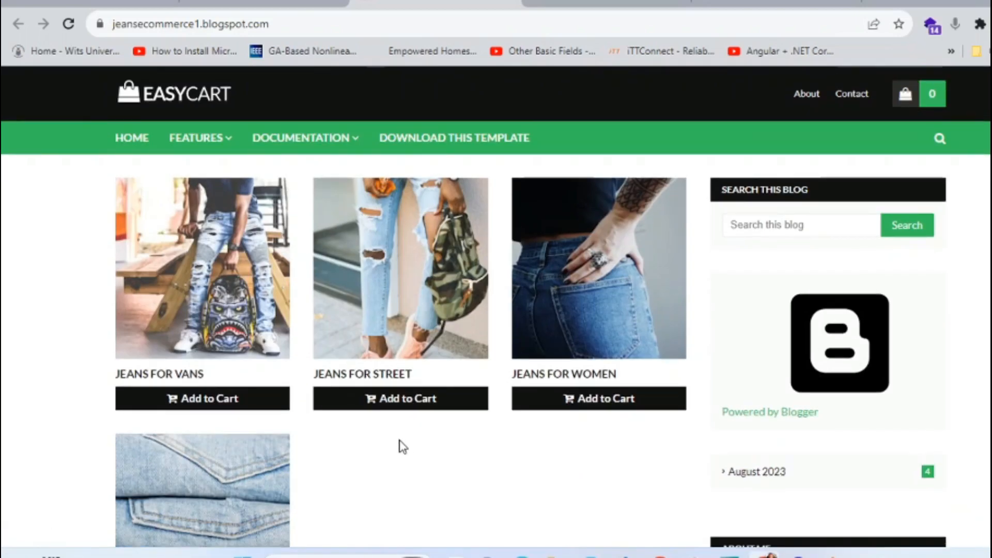
# Test the store cart by adding jeans for street once and jeans for women three times, checking the cart's contents along the way
pyautogui.click(402, 407)
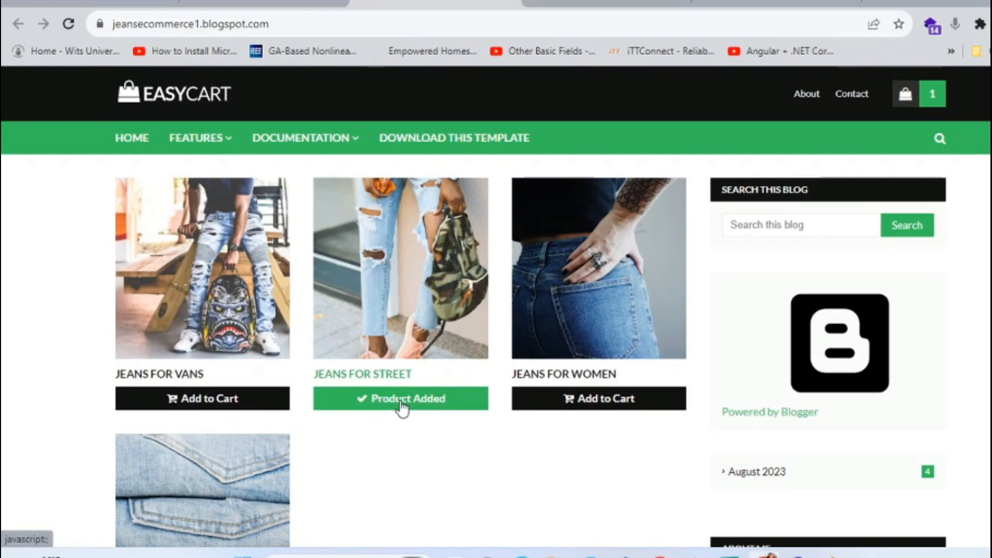
pyautogui.moveTo(924, 103)
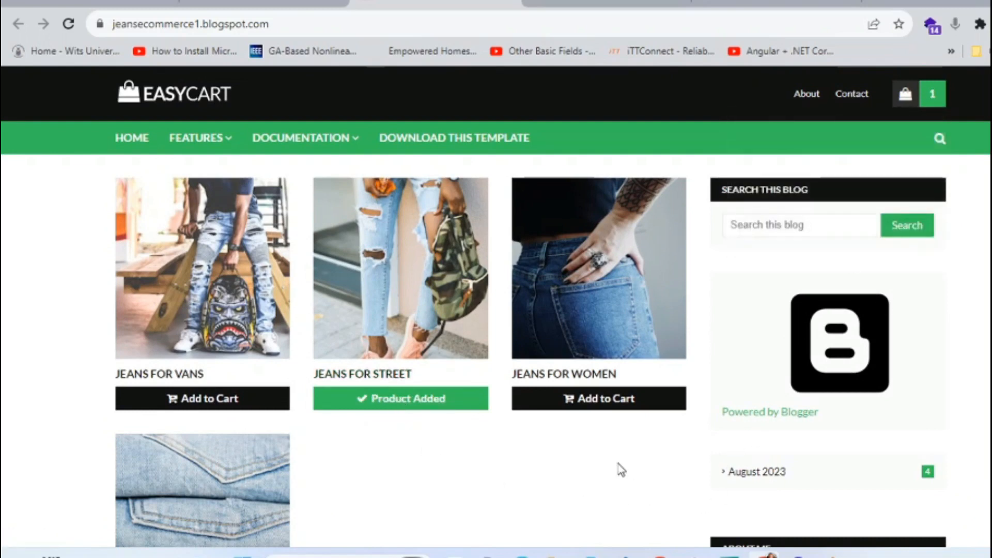
pyautogui.click(597, 405)
pyautogui.moveTo(937, 102)
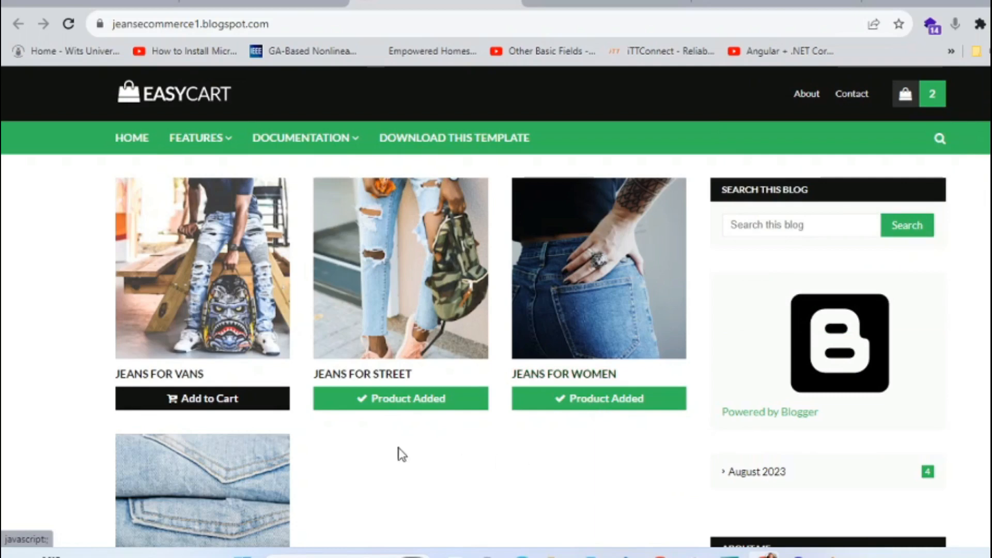
pyautogui.scroll(-3, 398, 449)
pyautogui.scroll(3, 387, 440)
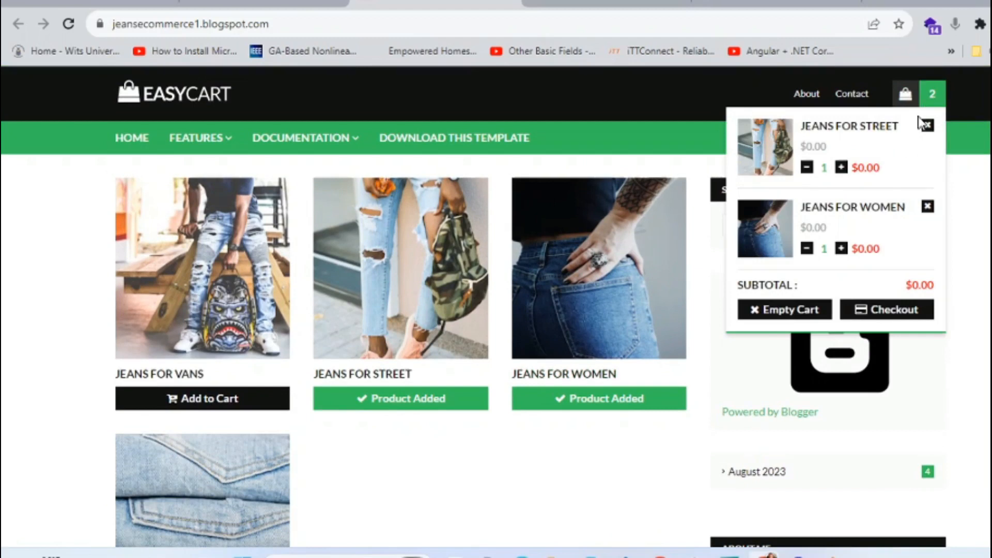
pyautogui.click(588, 406)
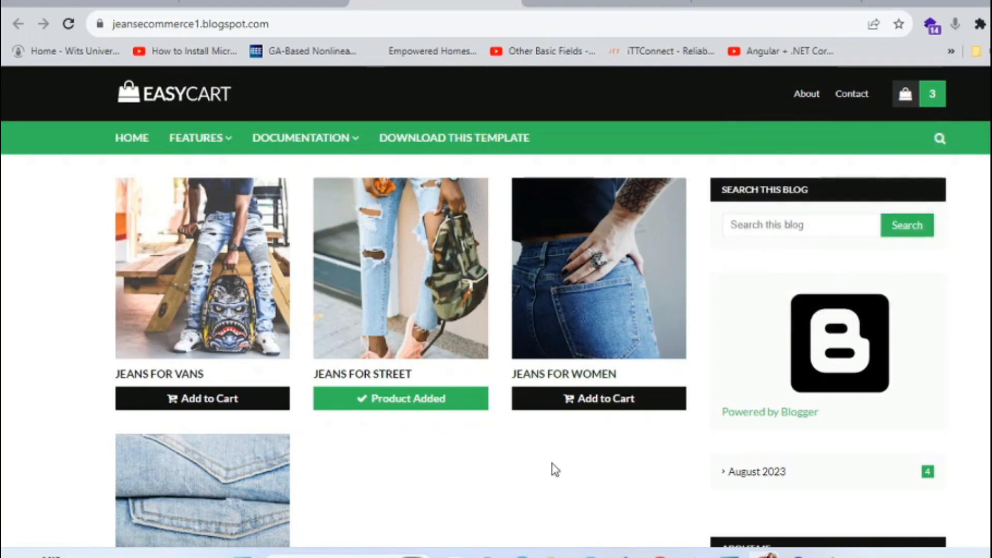
pyautogui.click(599, 406)
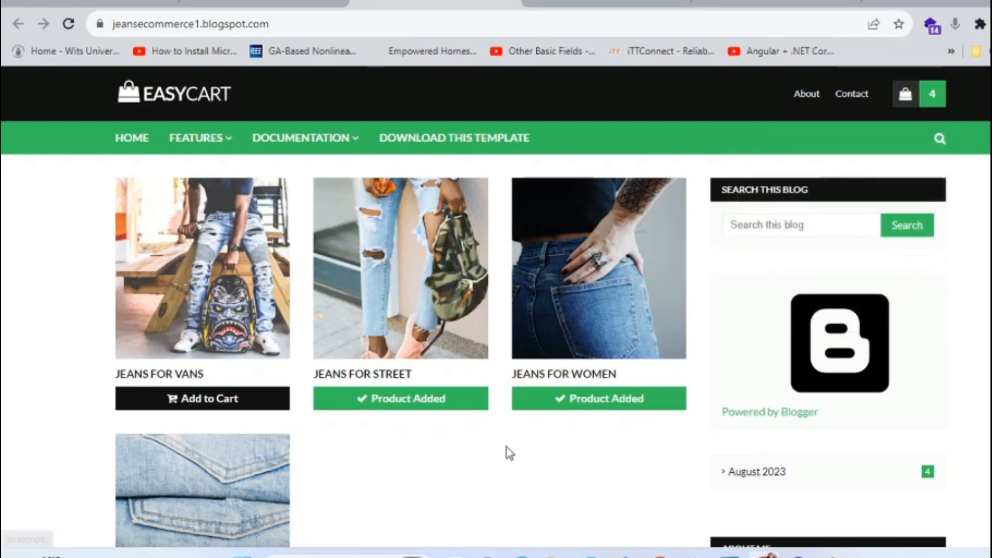
# Examine the store's categories, tags and footer labels, and the Features, Documentation and Download This Template entries in its main menu
pyautogui.scroll(-7, 506, 446)
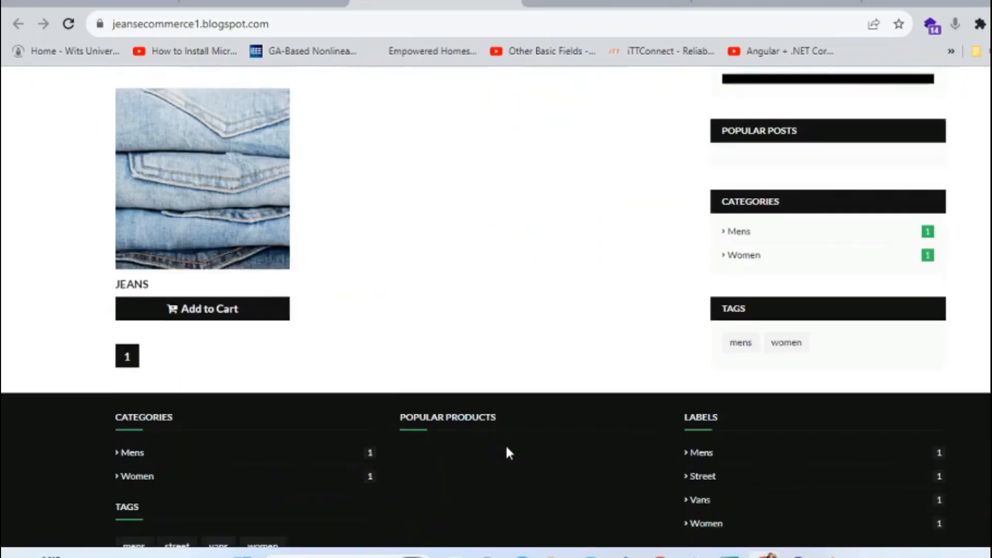
pyautogui.scroll(-2, 509, 452)
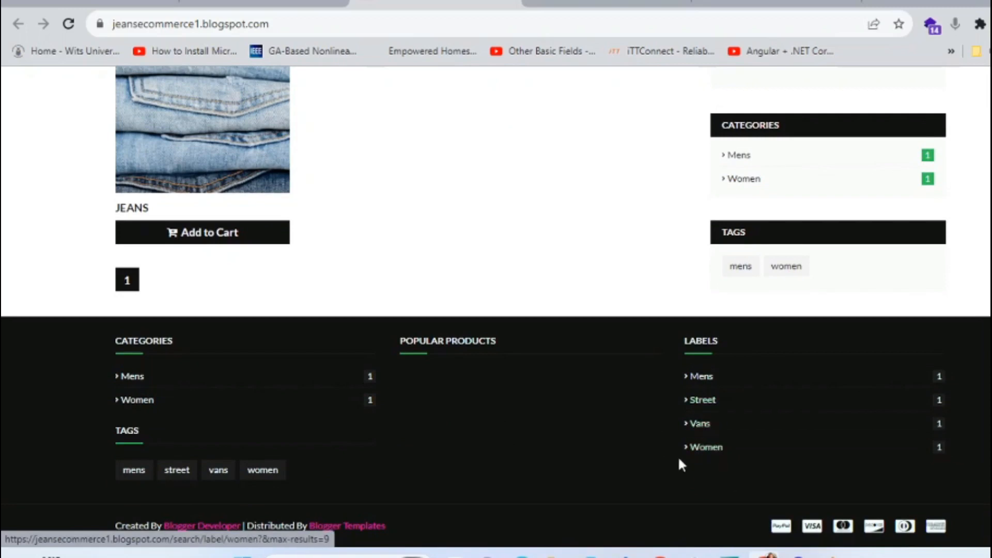
pyautogui.scroll(5, 652, 454)
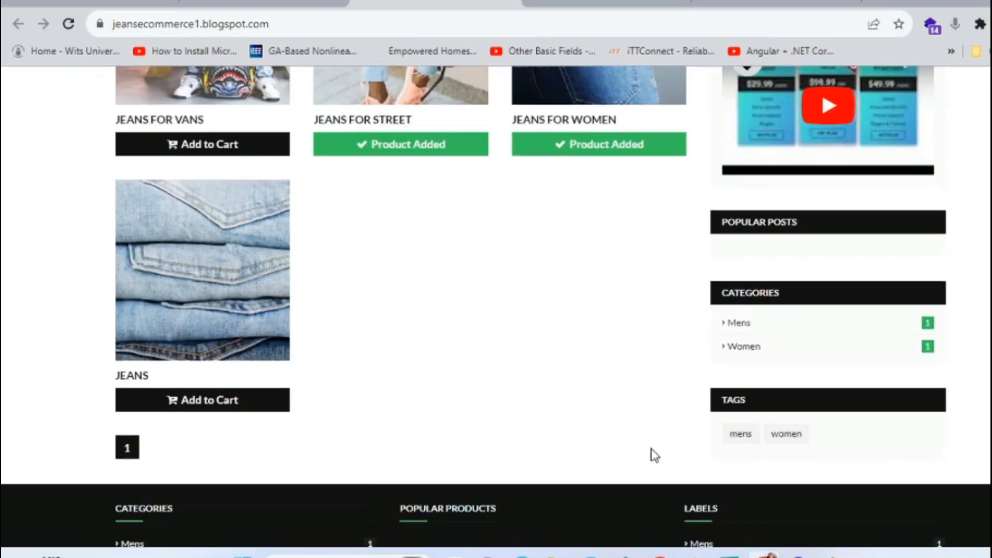
pyautogui.scroll(5, 655, 455)
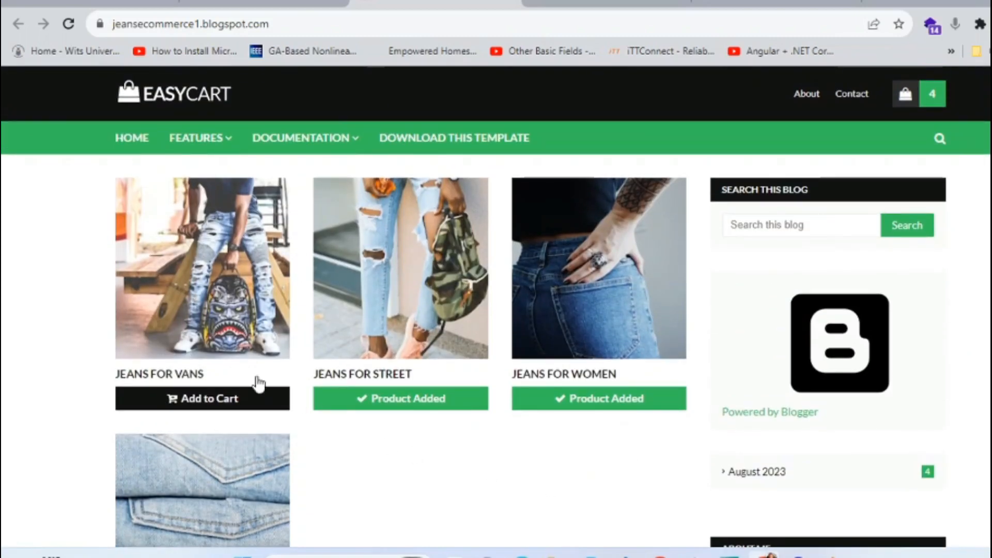
pyautogui.moveTo(184, 149)
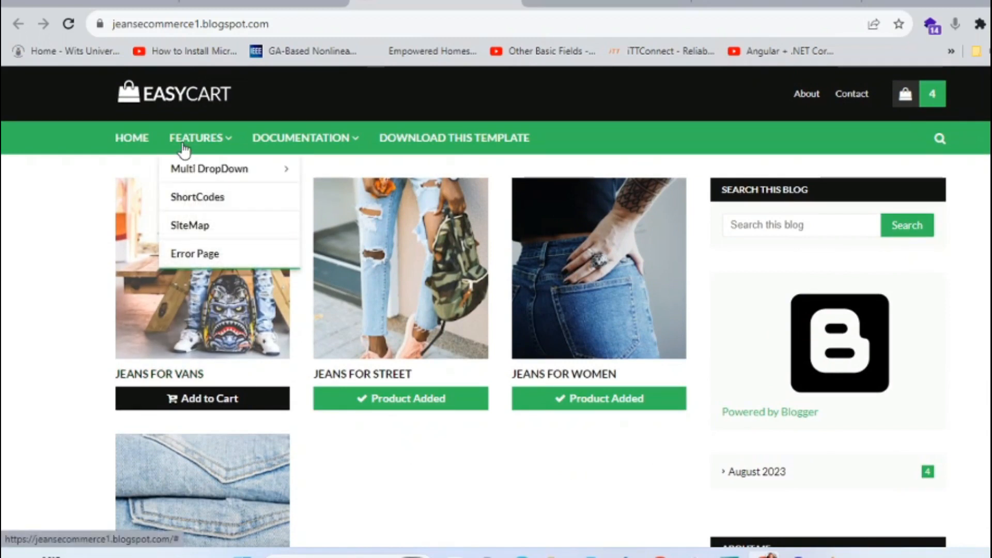
pyautogui.moveTo(290, 147)
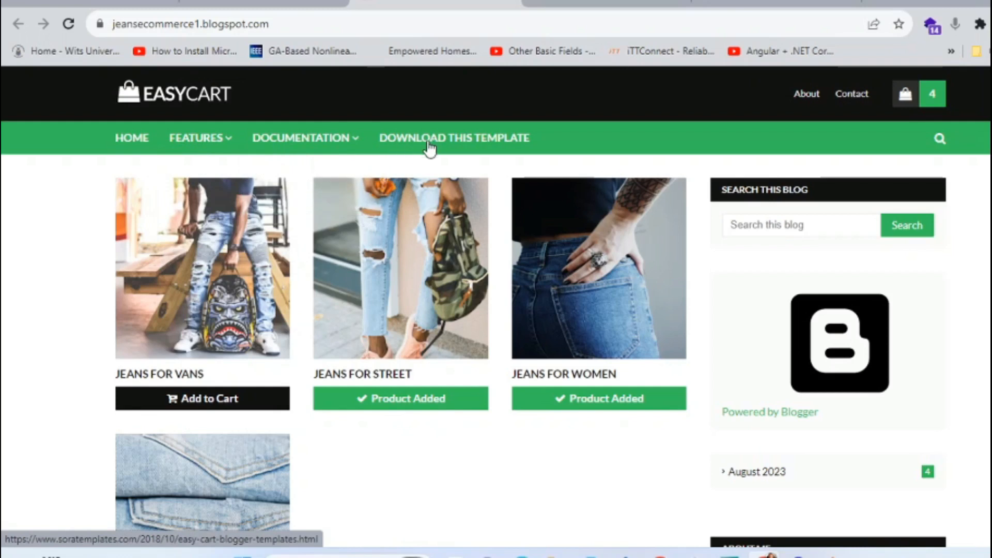
# Return to the Blogger dashboard and open the Main Menu's Link List gadget in the blog layout for configuration
pyautogui.click(279, 2)
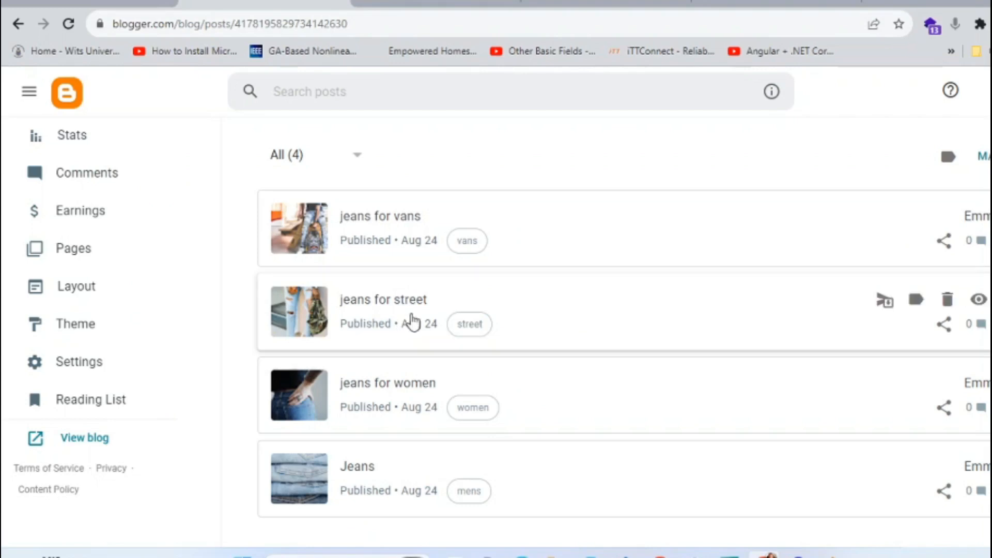
pyautogui.click(103, 256)
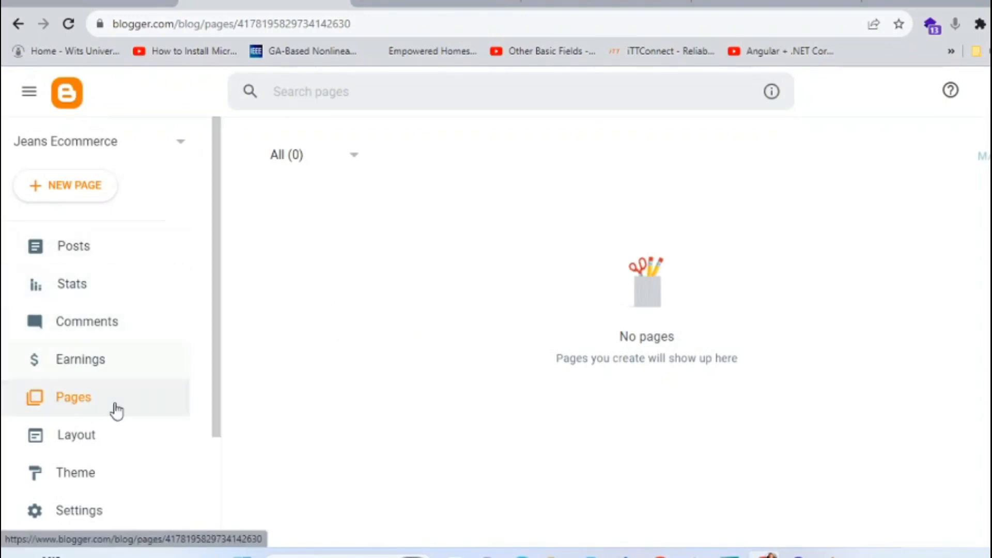
pyautogui.click(107, 445)
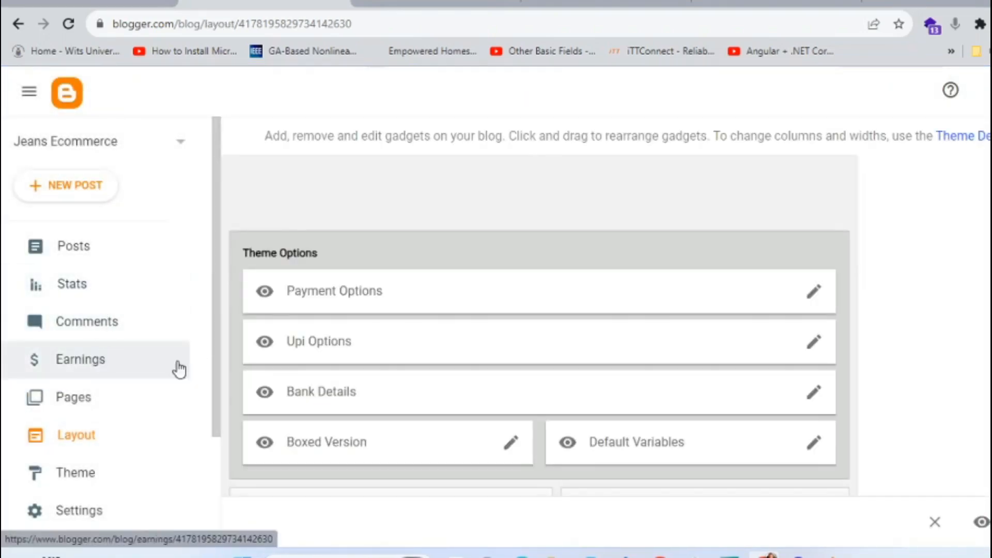
pyautogui.scroll(-3, 537, 368)
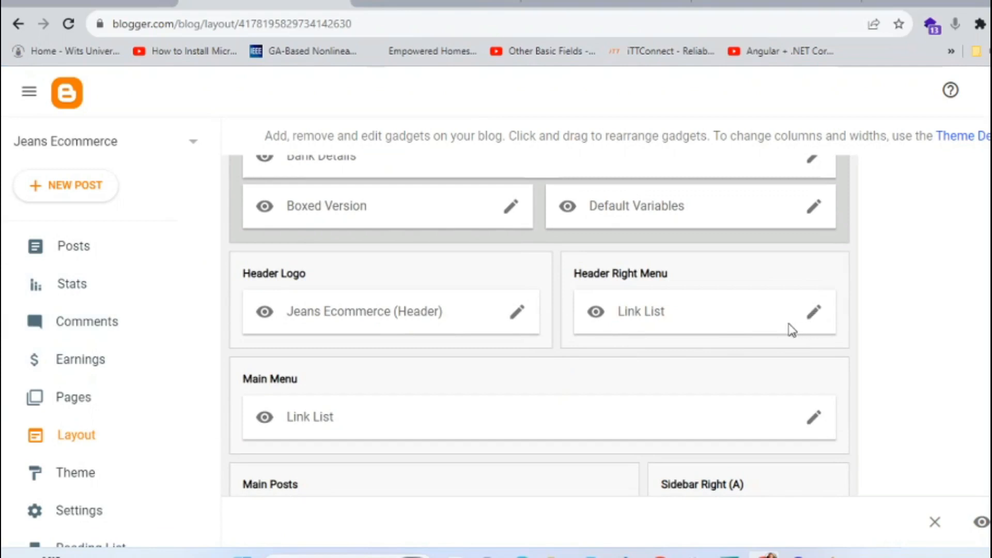
pyautogui.scroll(-3, 558, 329)
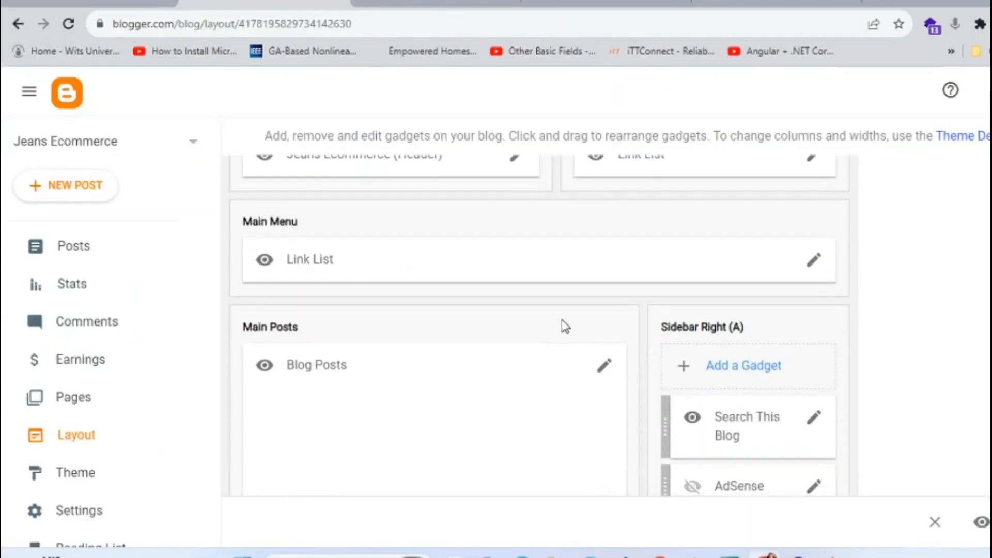
pyautogui.click(813, 264)
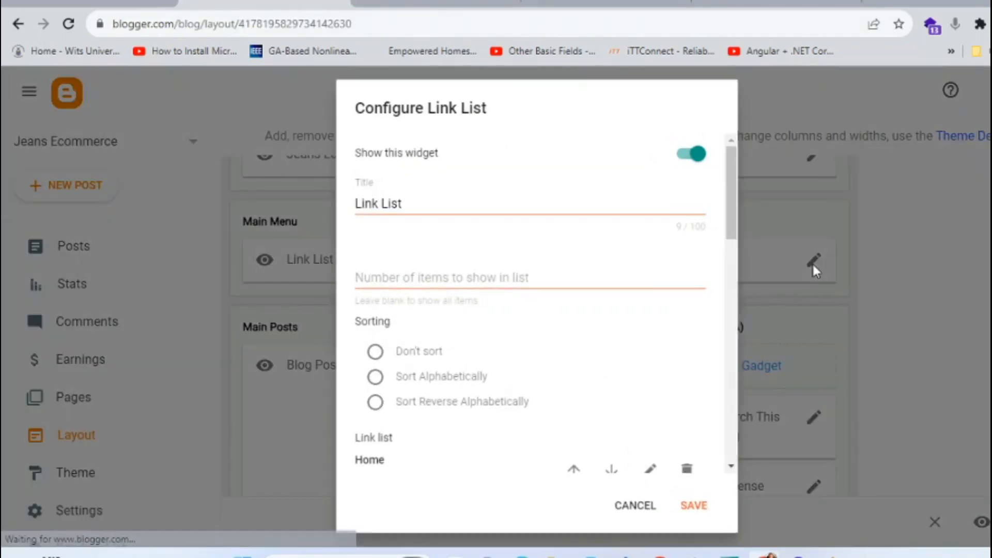
pyautogui.scroll(-1, 579, 327)
pyautogui.scroll(-5, 578, 327)
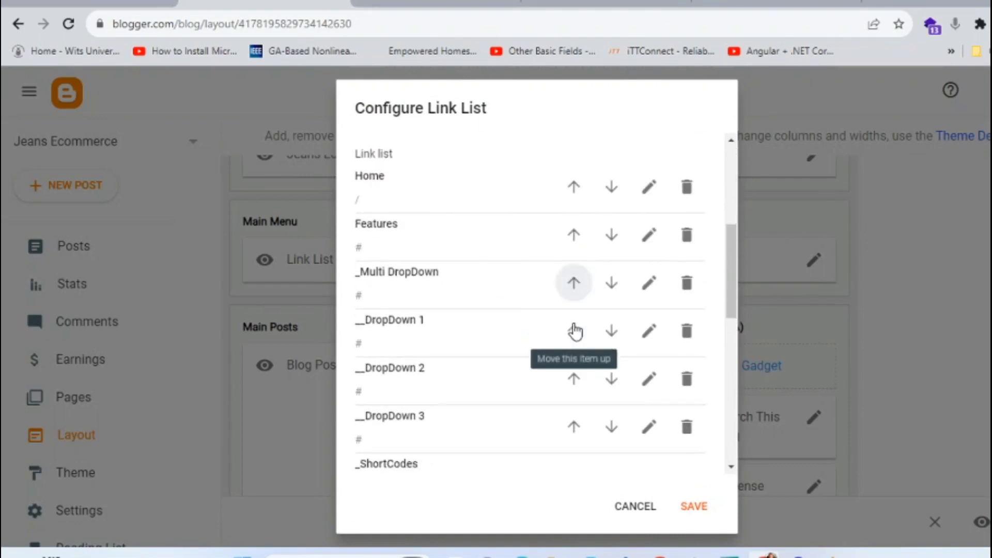
pyautogui.scroll(1, 437, 302)
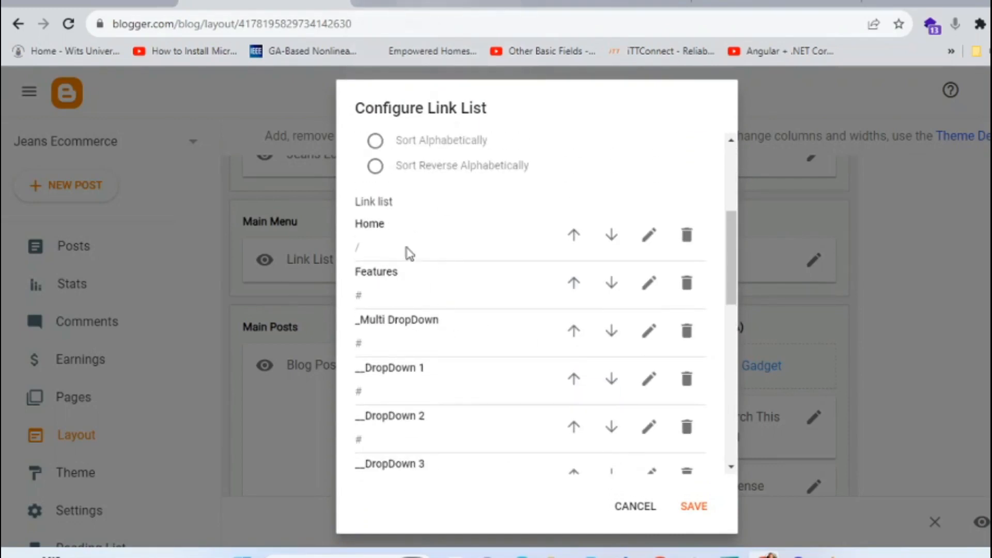
# Compare the Main Menu link entries with the live store's Home link, Features menu and nested Multi DropDown items
pyautogui.click(413, 5)
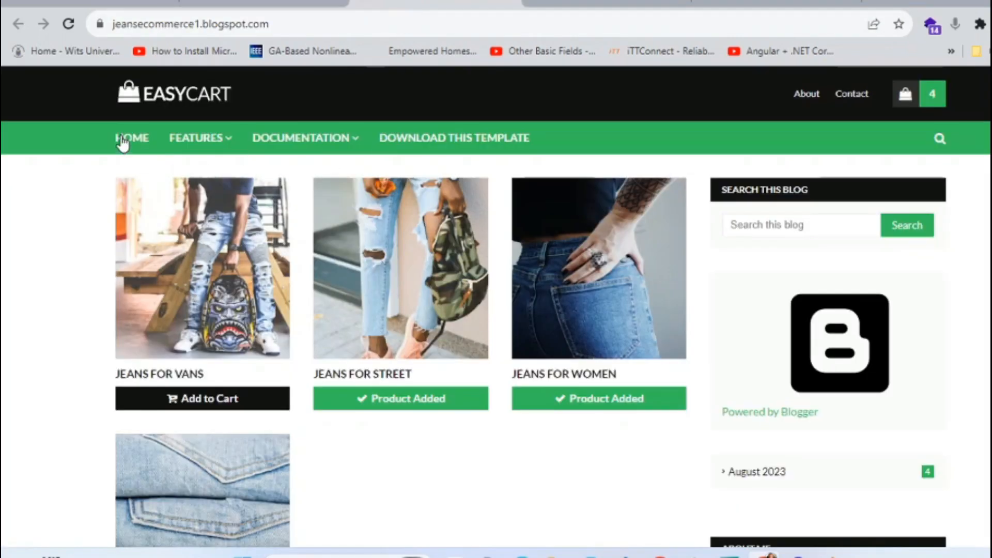
pyautogui.click(247, 5)
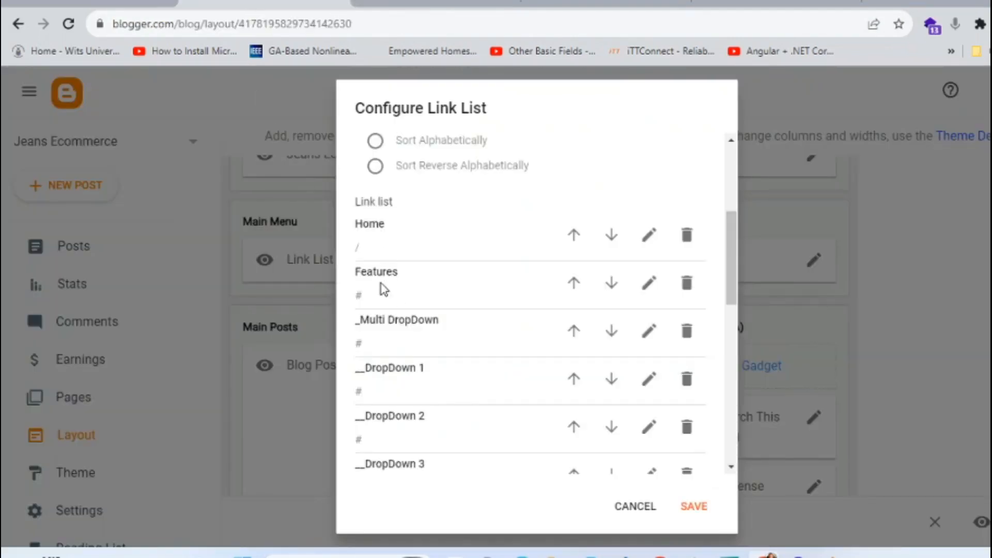
pyautogui.click(413, 4)
pyautogui.moveTo(213, 149)
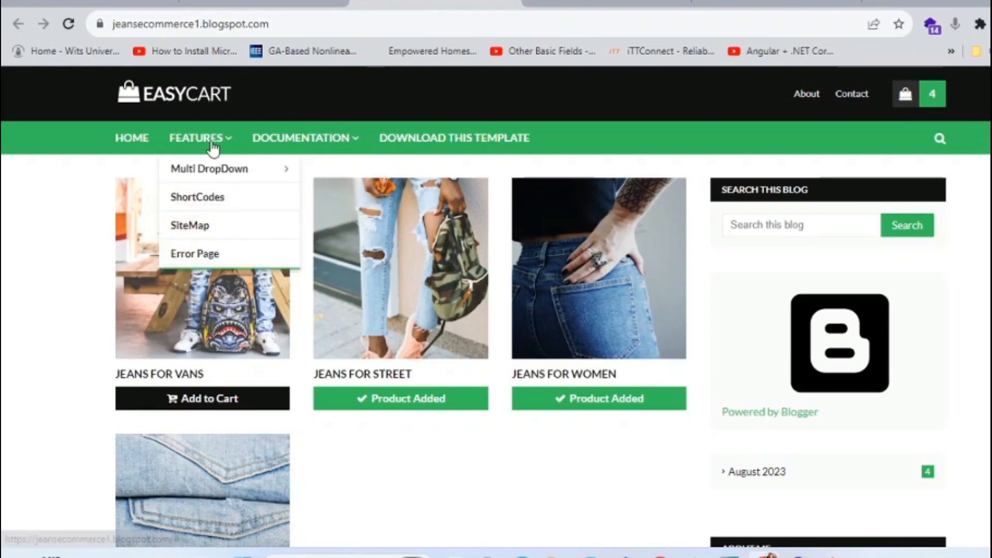
pyautogui.click(248, 4)
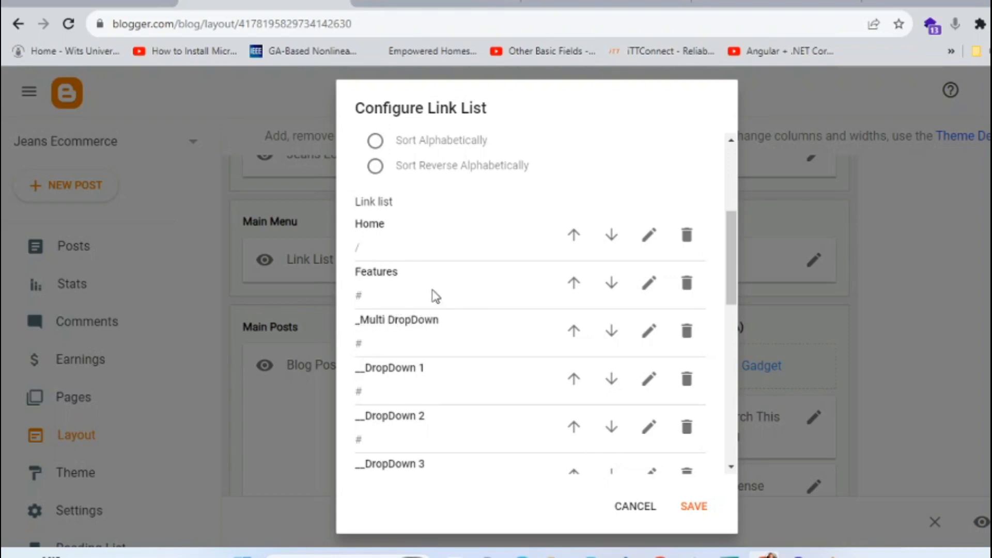
pyautogui.click(416, 3)
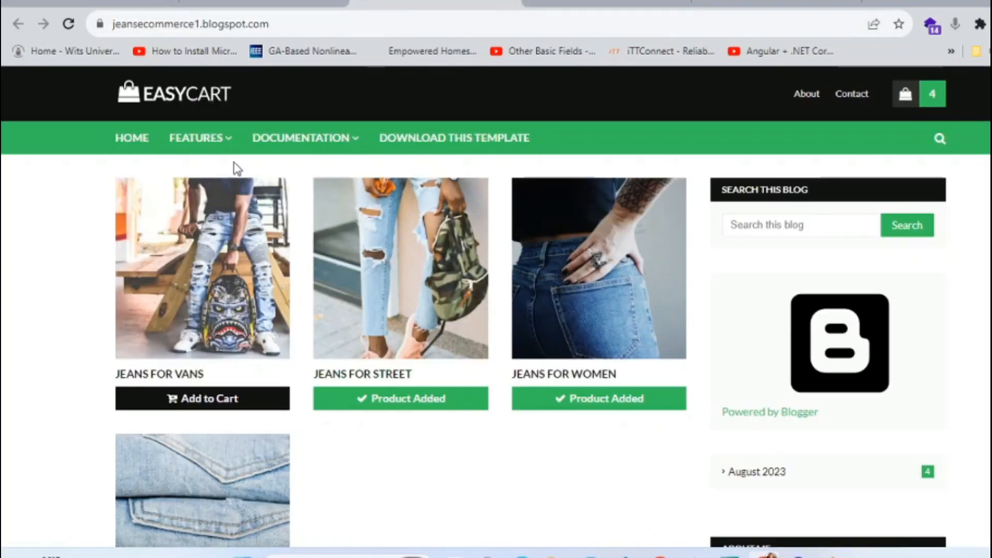
pyautogui.moveTo(219, 147)
pyautogui.moveTo(225, 174)
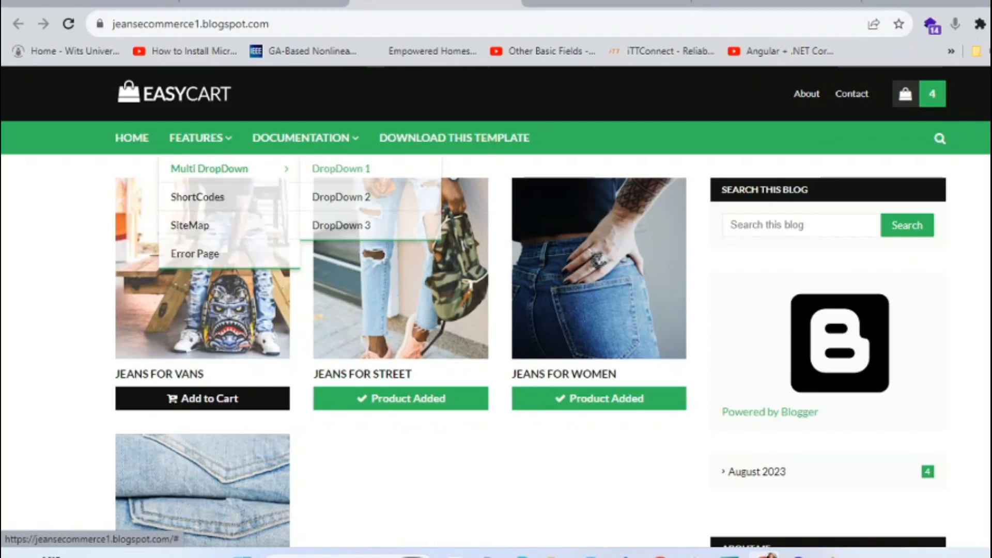
pyautogui.click(304, 3)
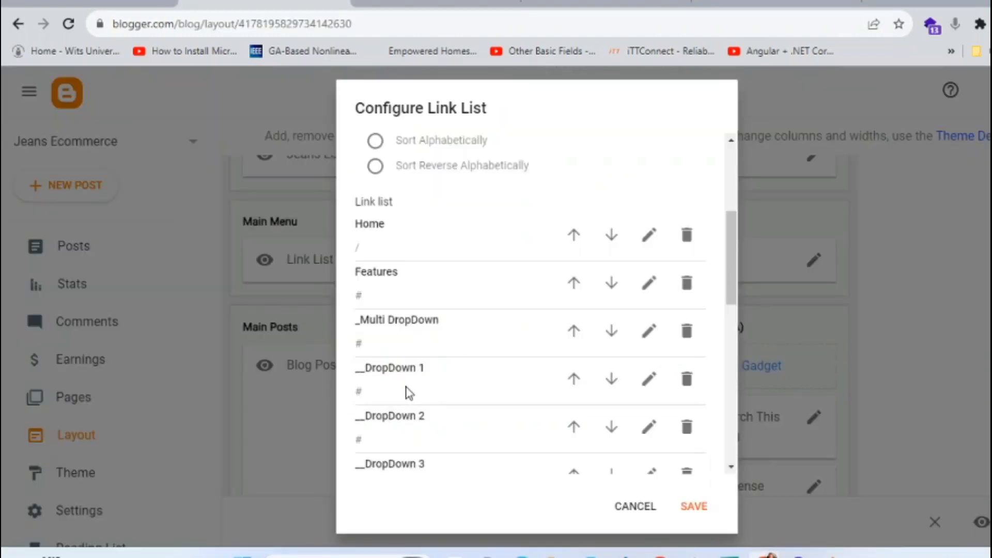
pyautogui.scroll(-2, 409, 392)
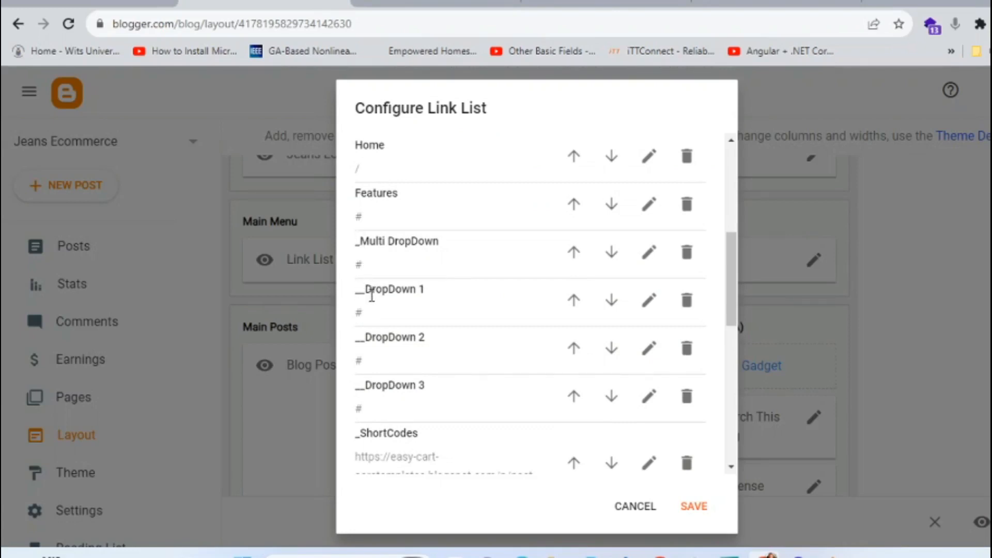
pyautogui.click(413, 3)
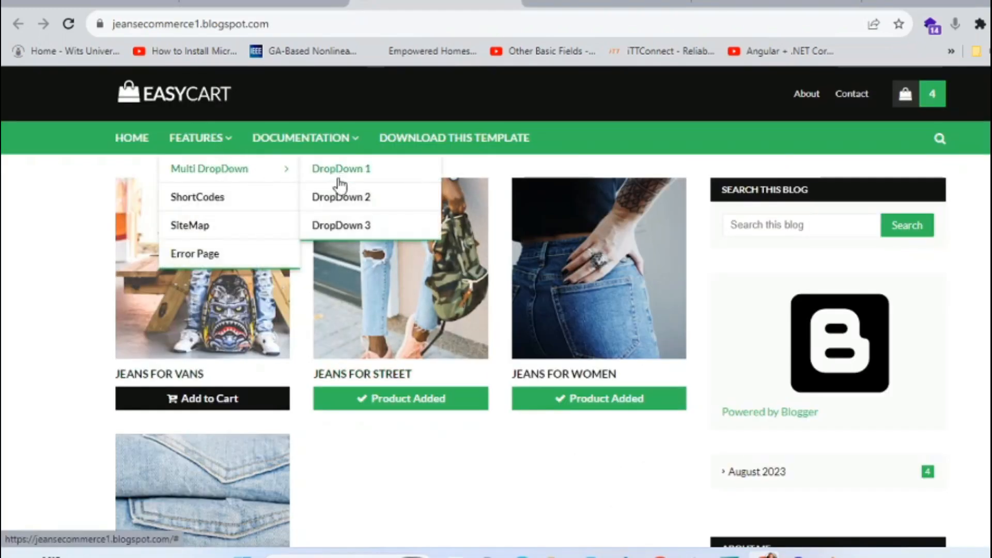
pyautogui.click(283, 23)
pyautogui.click(283, 4)
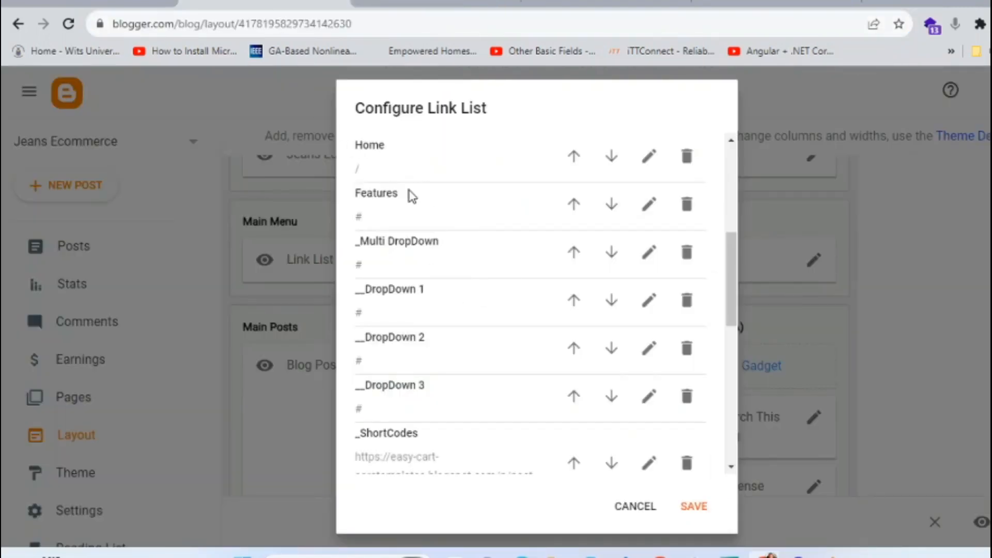
pyautogui.scroll(-7, 413, 271)
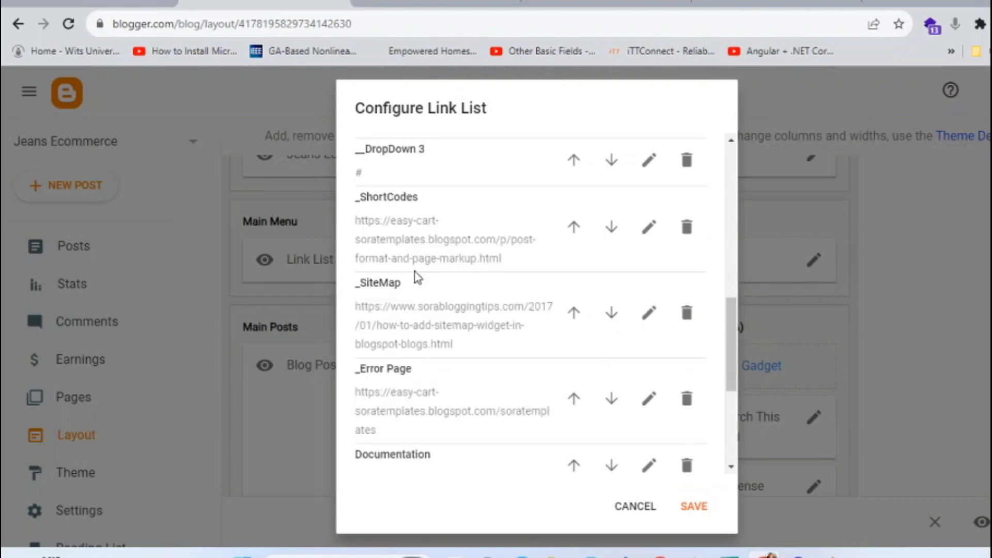
# Rename the Features entry in the Main Menu link list to PRODUCTS and save the entry
pyautogui.scroll(3, 414, 276)
pyautogui.scroll(6, 419, 285)
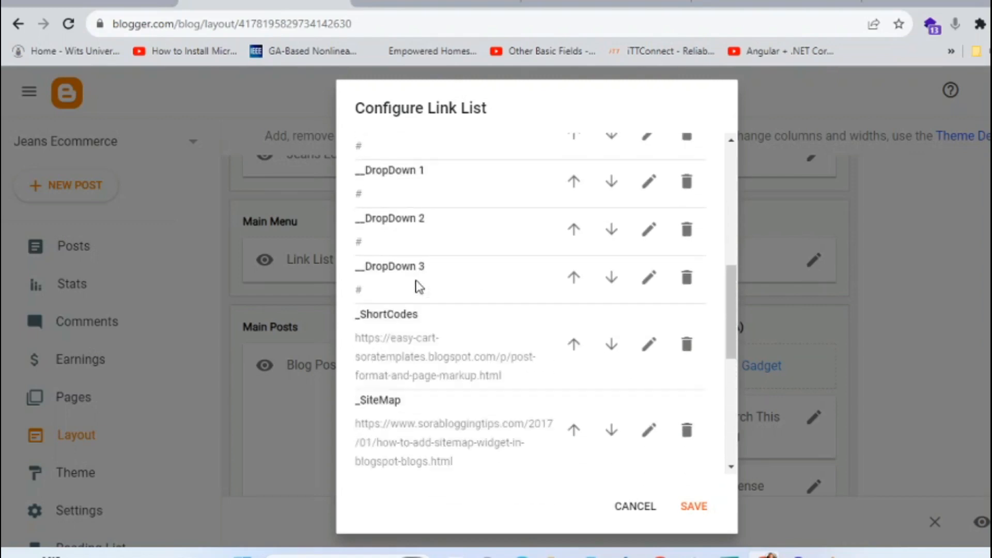
pyautogui.scroll(-2, 419, 287)
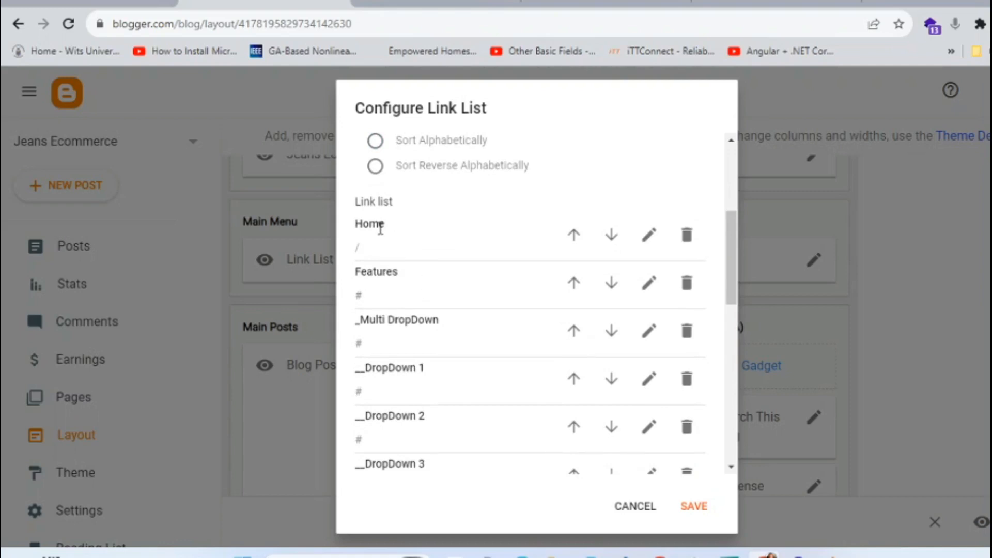
pyautogui.click(649, 283)
pyautogui.click(446, 299)
pyautogui.press('BackSpace')
pyautogui.press('BackSpace')
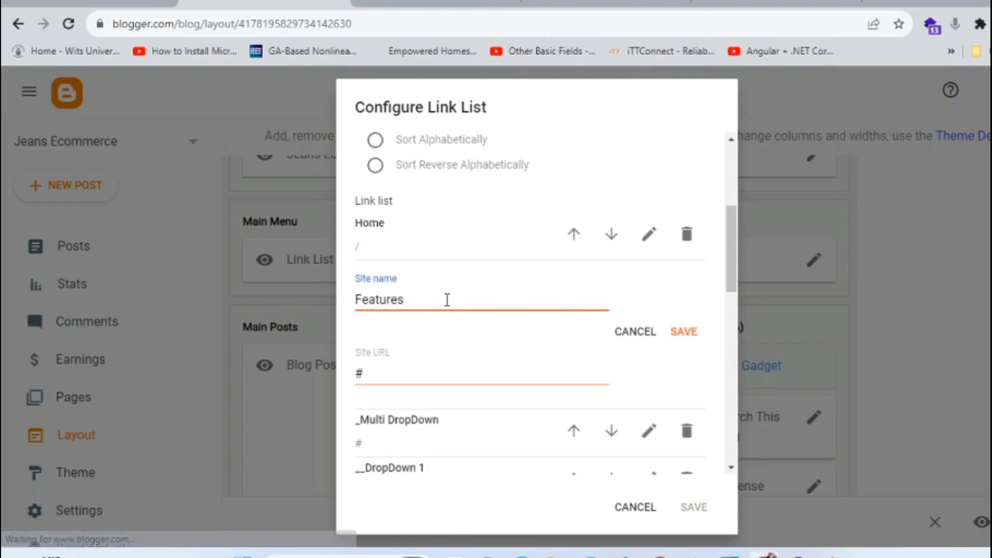
pyautogui.press('BackSpace')
pyautogui.press('BackSpace')
pyautogui.press('BackSpace')
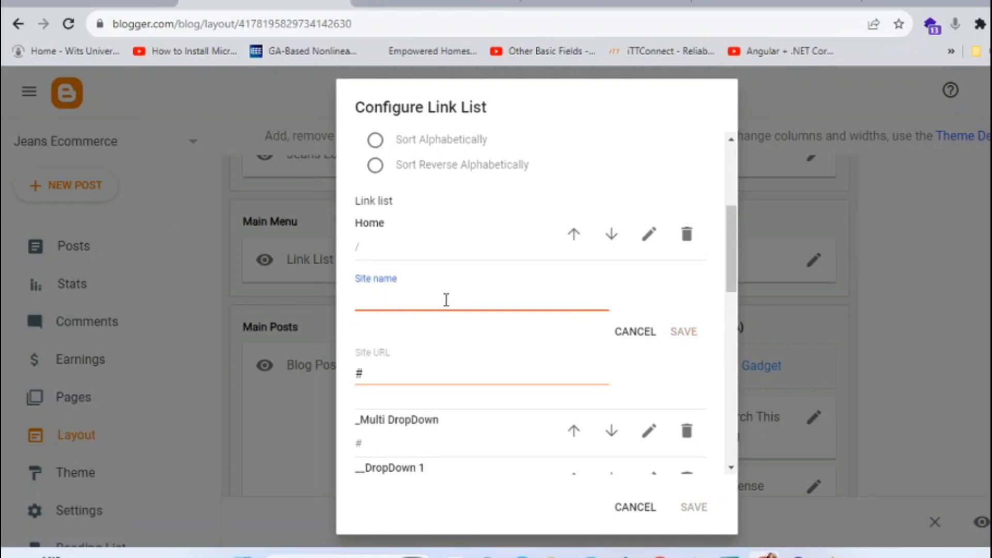
pyautogui.write('PRODUCTS')
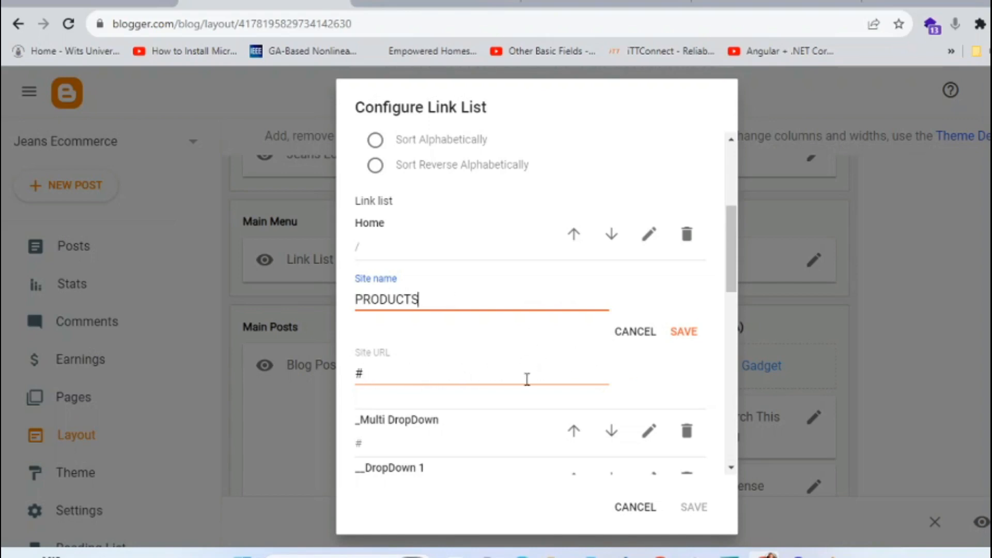
pyautogui.scroll(-1, 527, 379)
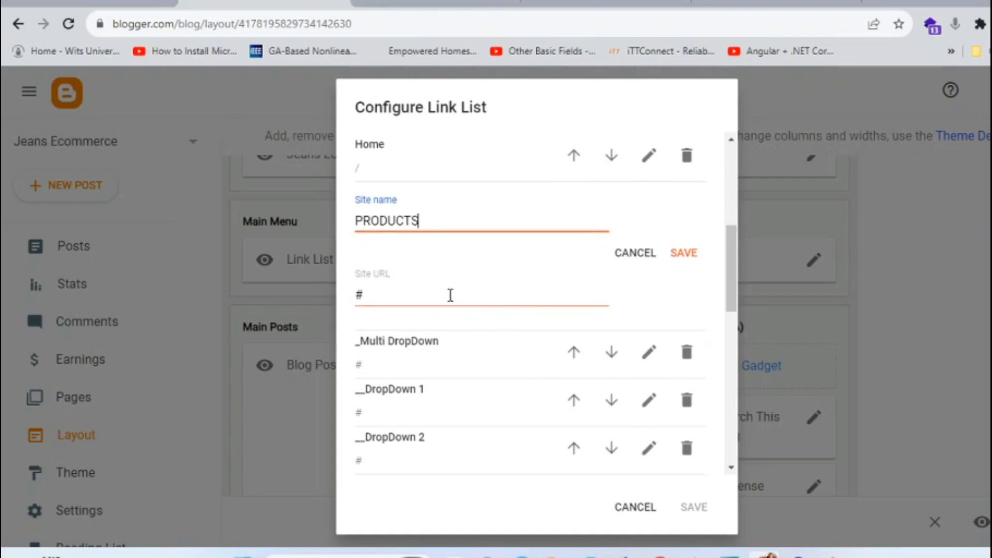
pyautogui.click(683, 252)
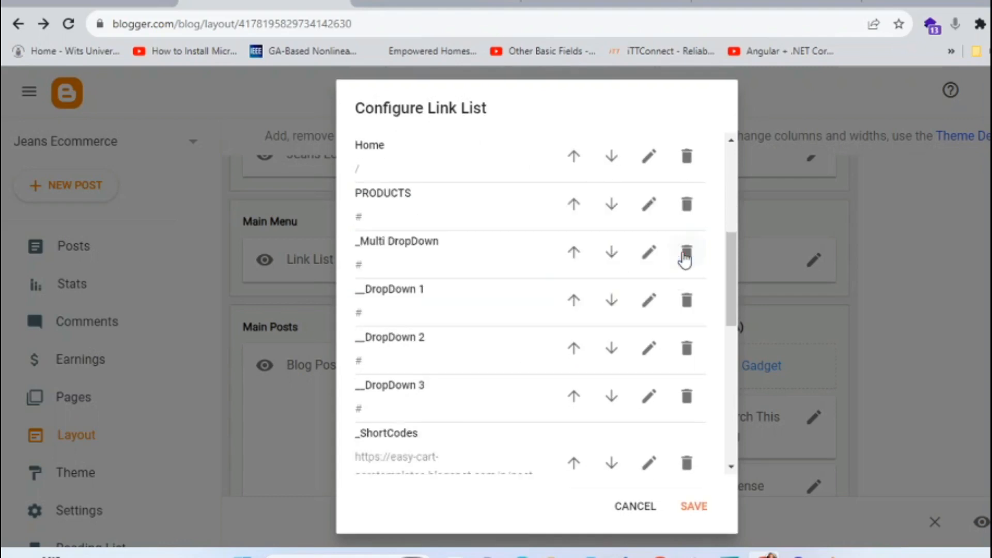
# Rename the _Multi DropDown entry under PRODUCTS to _MEN and save the entry
pyautogui.scroll(2, 449, 336)
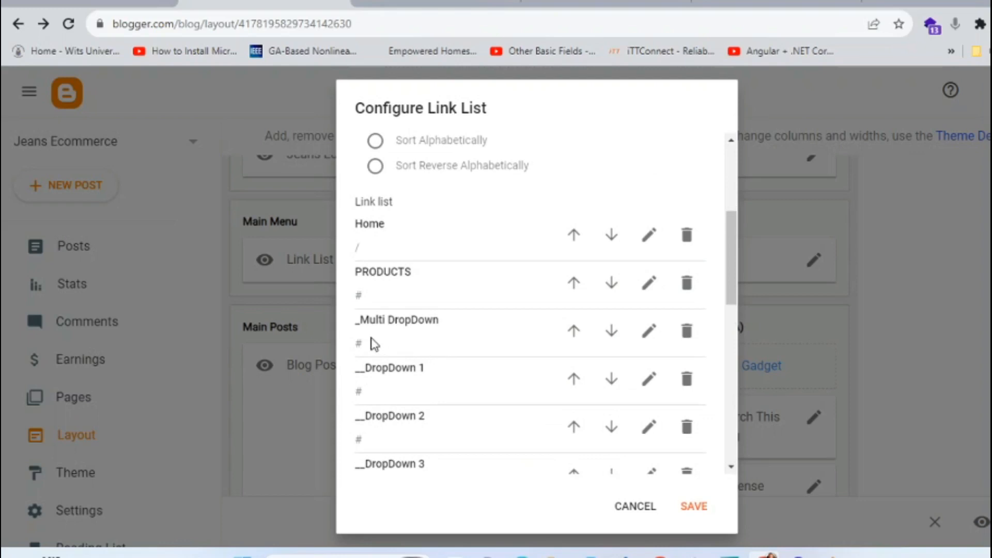
pyautogui.click(649, 331)
pyautogui.scroll(-2, 434, 401)
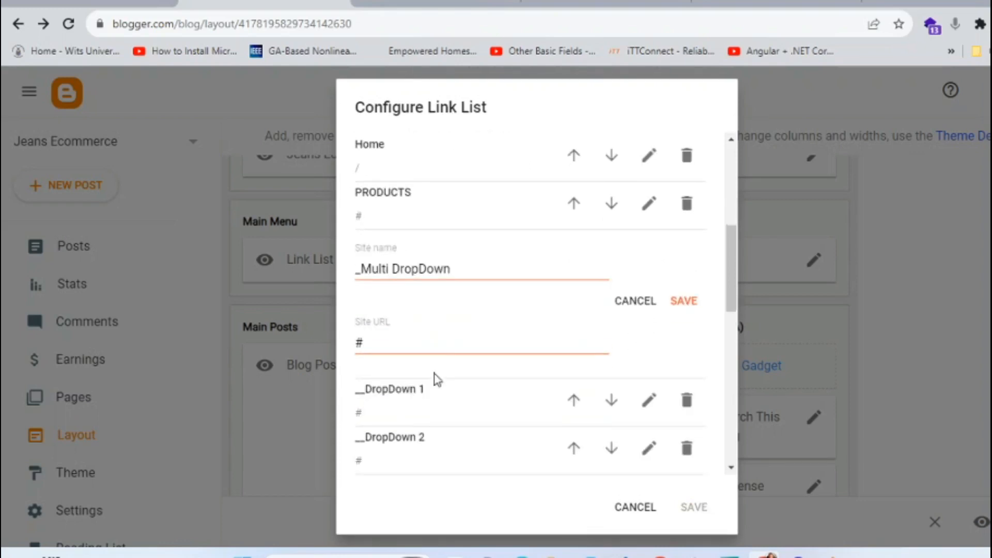
pyautogui.click(456, 268)
pyautogui.press('BackSpace')
pyautogui.press('BackSpace')
pyautogui.press('BackSpace')
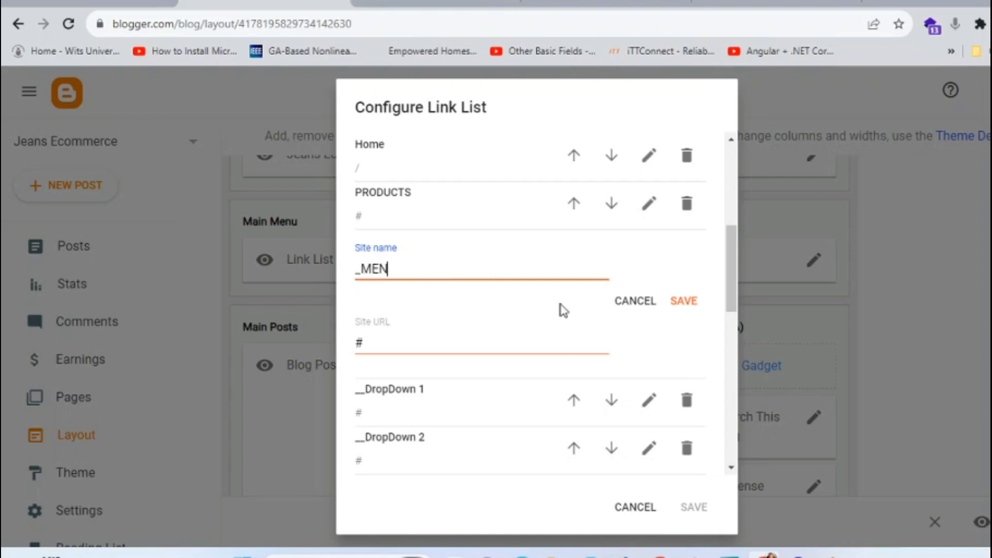
pyautogui.click(683, 301)
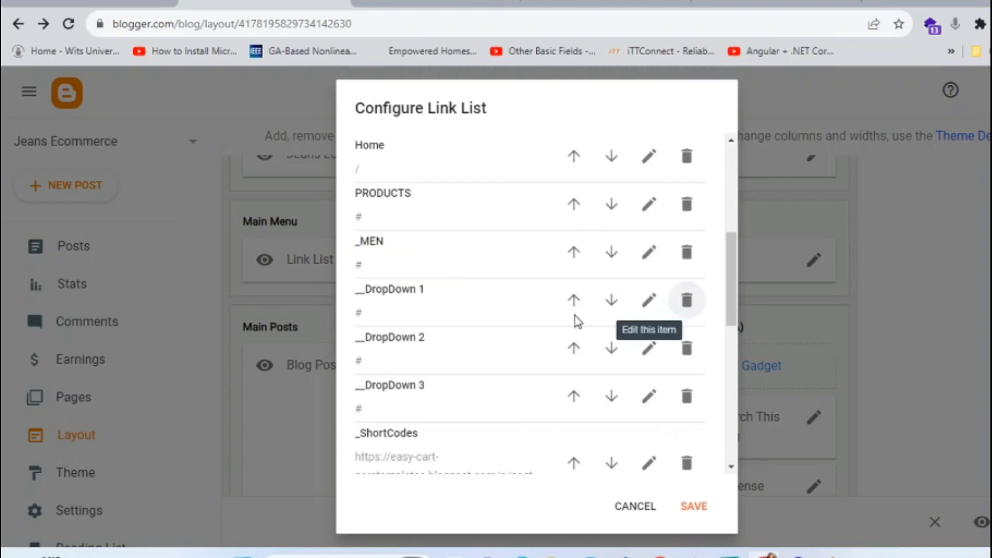
# Rename the __DropDown 1 entry under _MEN to __Shoes and save the entry
pyautogui.scroll(-2, 491, 328)
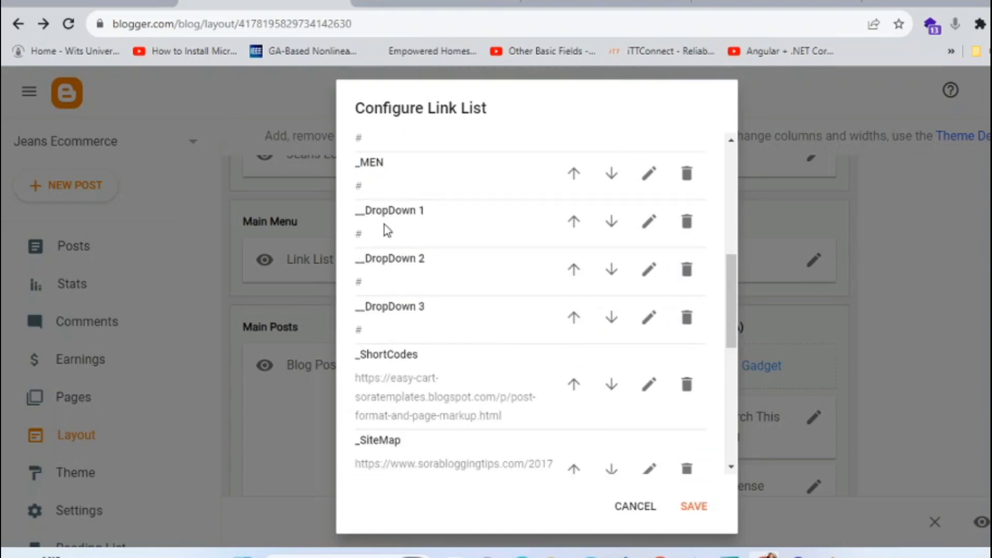
pyautogui.scroll(2, 388, 232)
pyautogui.scroll(-2, 400, 245)
pyautogui.scroll(-2, 408, 322)
pyautogui.scroll(1, 415, 314)
pyautogui.scroll(4, 415, 314)
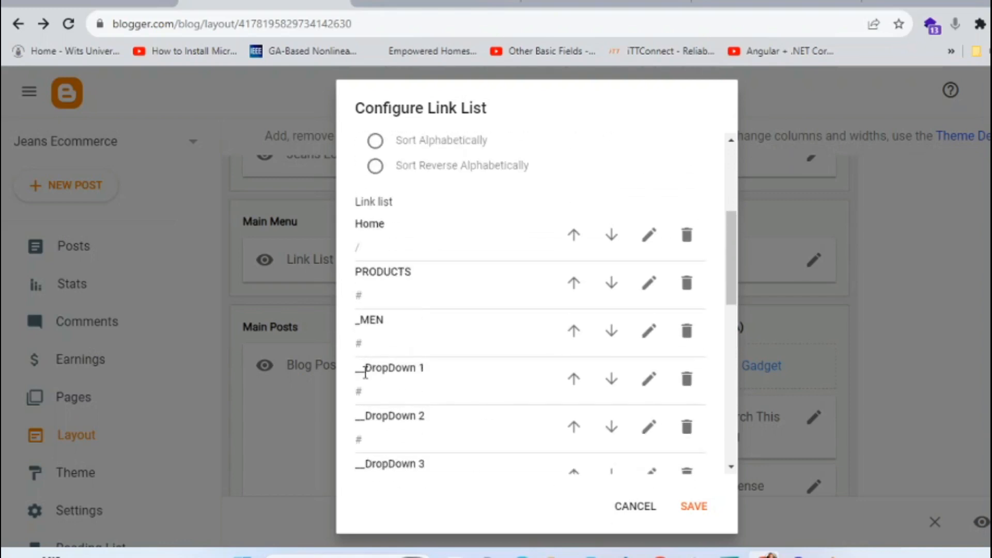
pyautogui.scroll(-2, 378, 373)
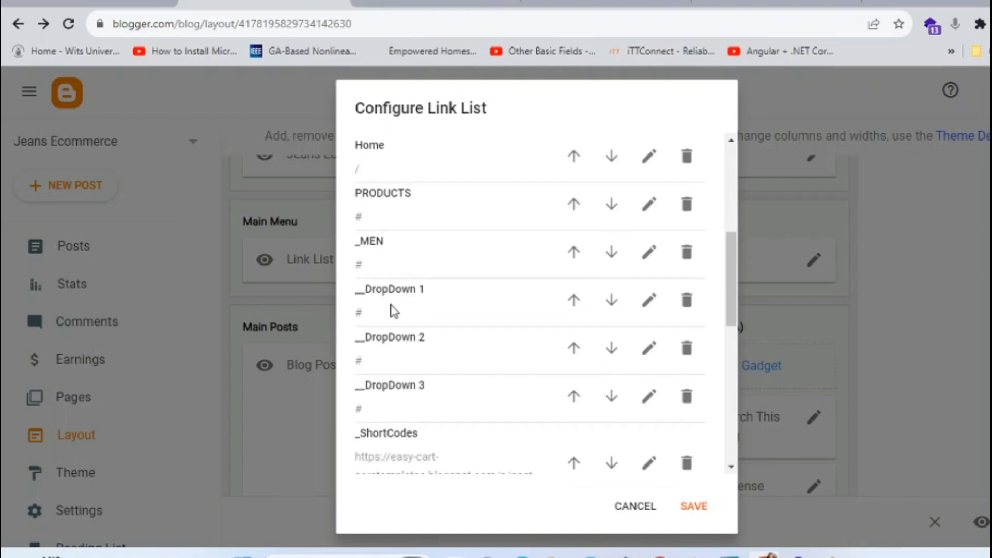
pyautogui.click(649, 300)
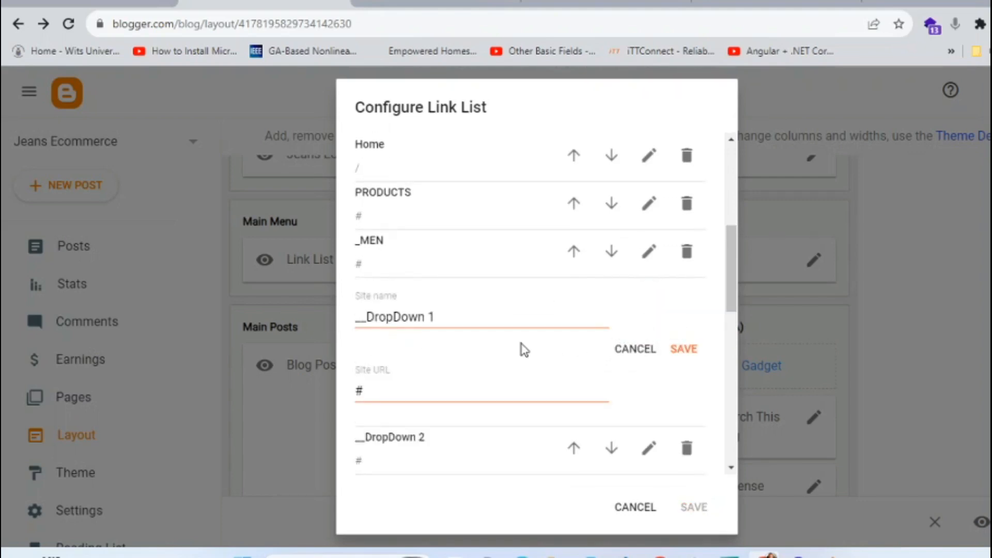
pyautogui.click(457, 318)
pyautogui.press('BackSpace')
pyautogui.press('BackSpace')
pyautogui.press('BackSpace')
pyautogui.press('BackSpace')
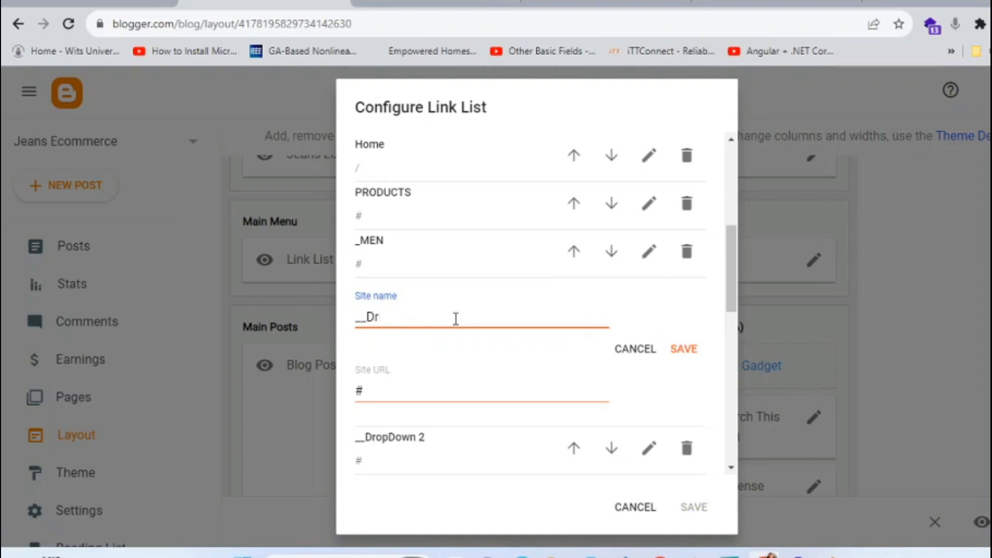
pyautogui.write('Shoes')
pyautogui.click(654, 258)
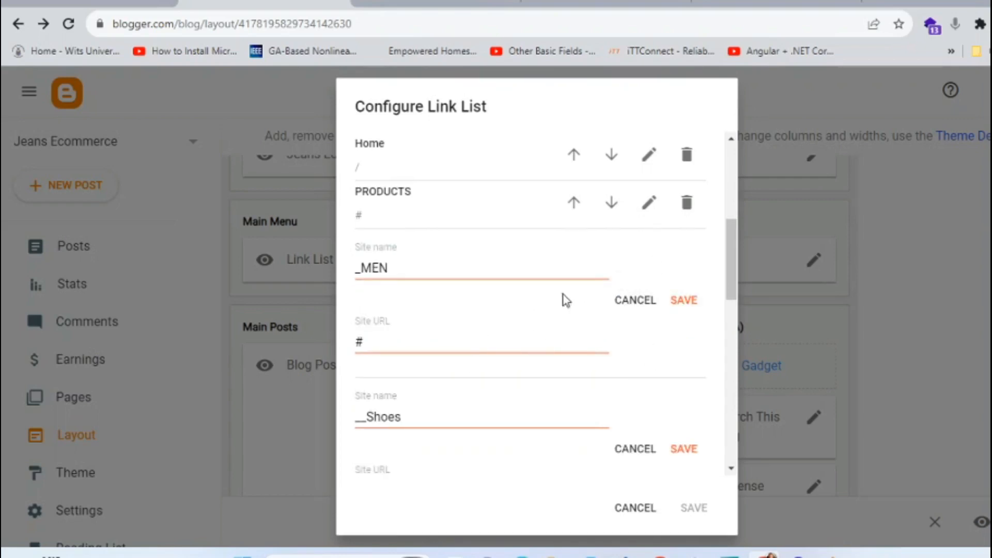
pyautogui.click(684, 300)
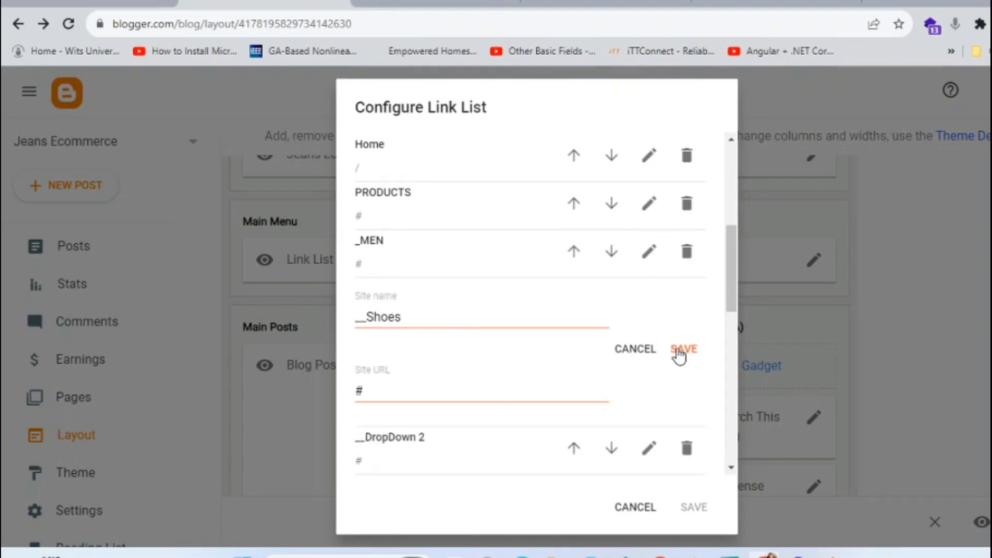
pyautogui.click(679, 349)
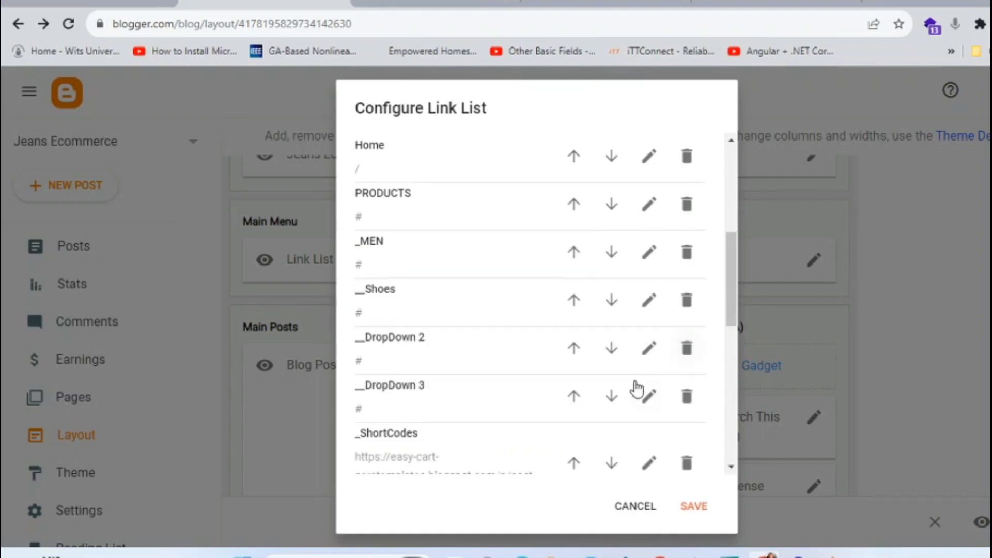
# Rename the __DropDown 2 entry to __Jeans and save the entry
pyautogui.click(650, 348)
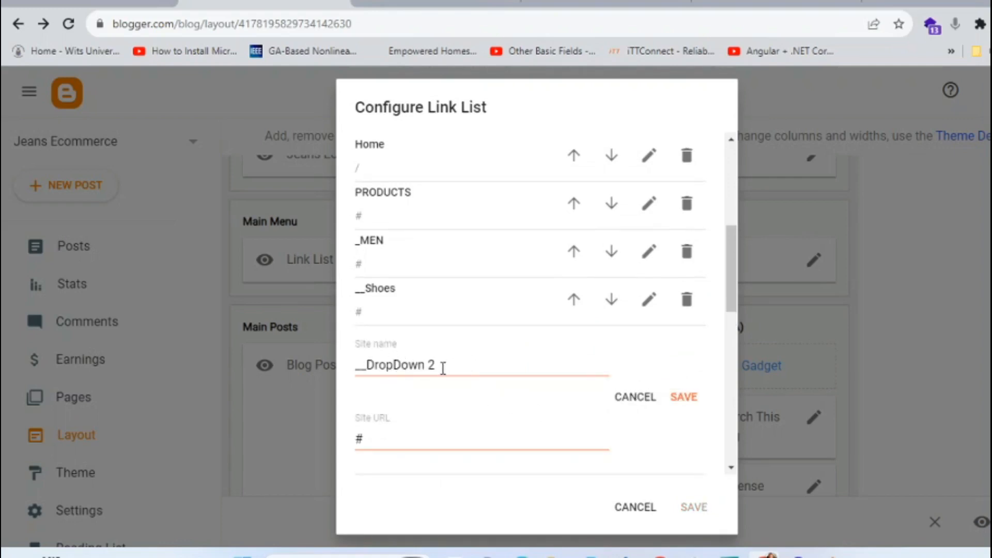
pyautogui.click(442, 363)
pyautogui.press('BackSpace')
pyautogui.press('BackSpace')
pyautogui.press('BackSpace')
pyautogui.press('BackSpace')
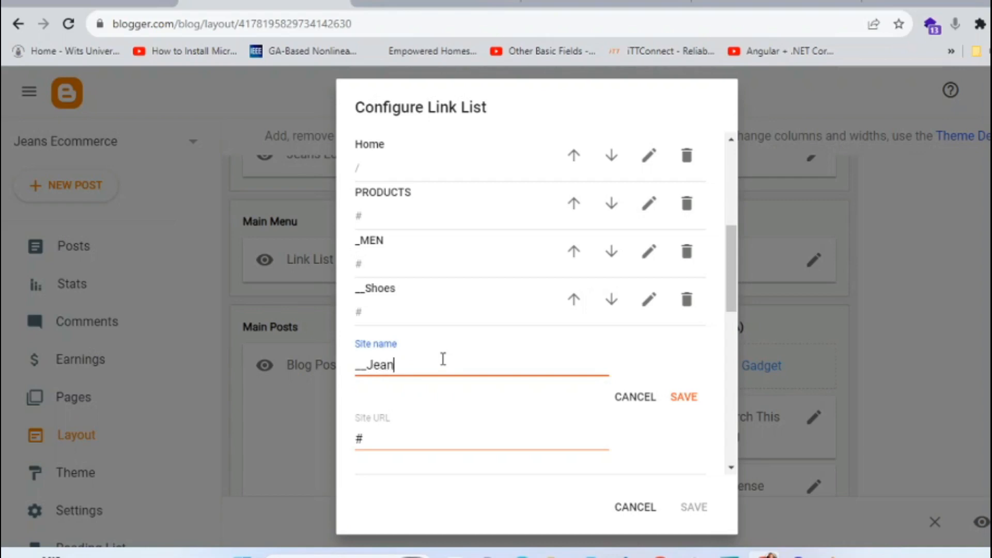
pyautogui.click(682, 396)
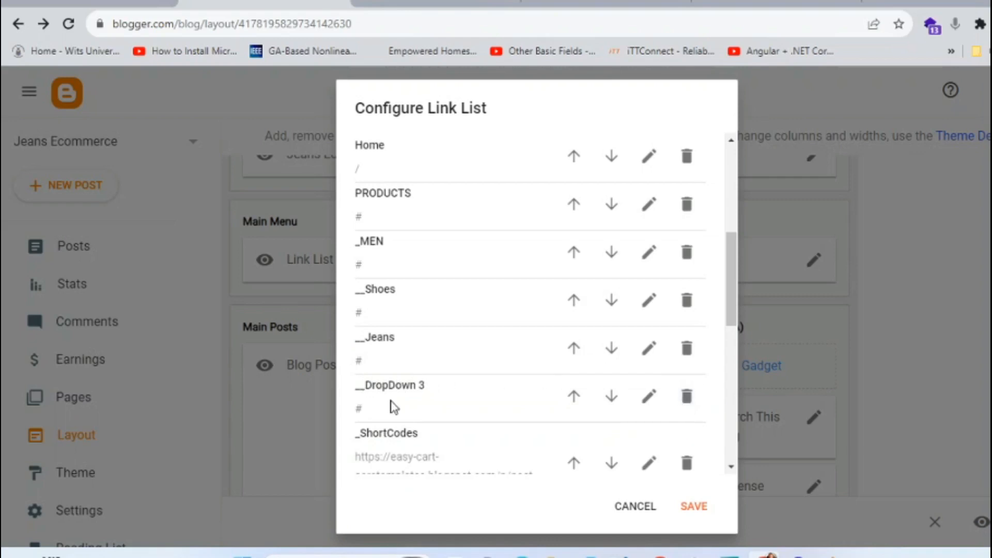
# Rename the __DropDown 3 entry to Shirts without leading underscores, and save the whole link list
pyautogui.click(648, 398)
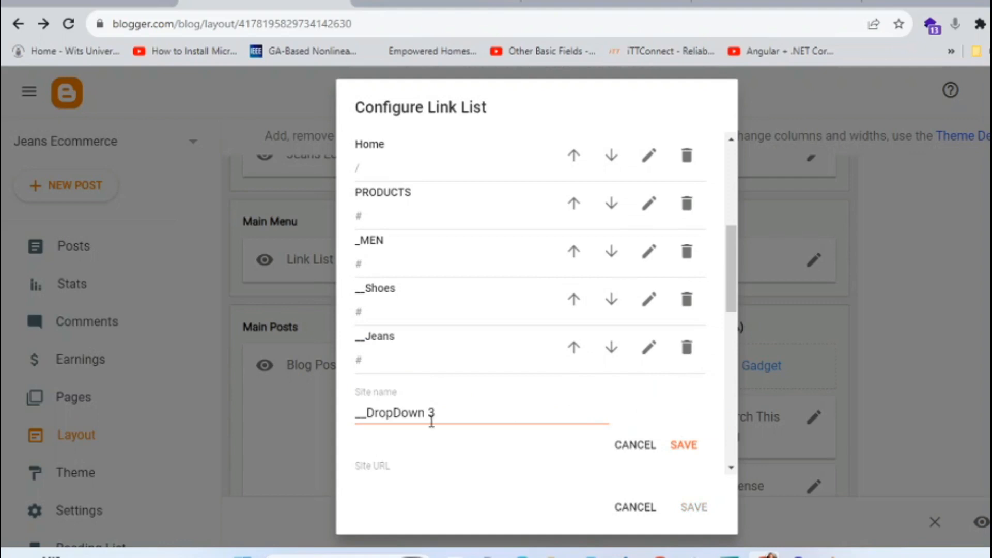
pyautogui.moveTo(440, 411); pyautogui.dragTo(341, 417)
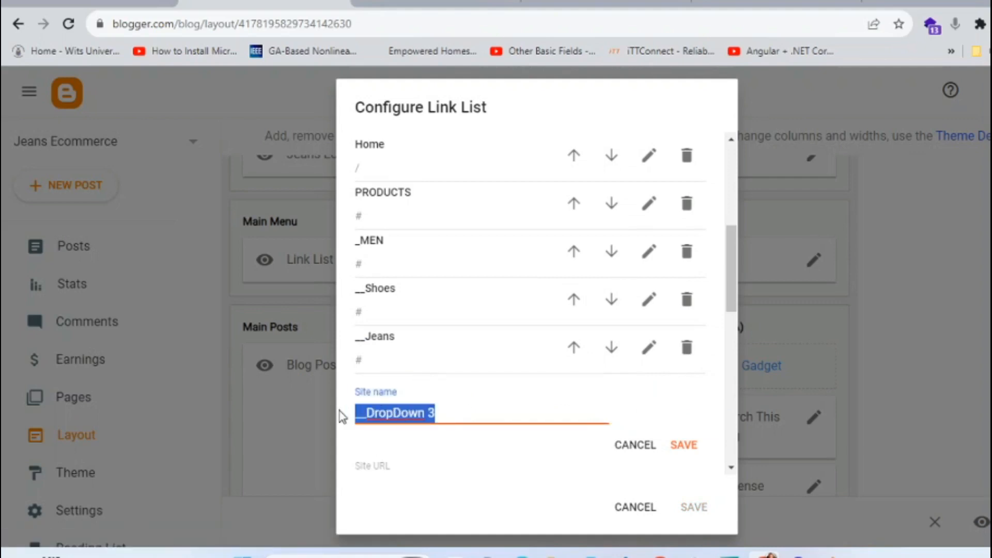
pyautogui.press('BackSpace')
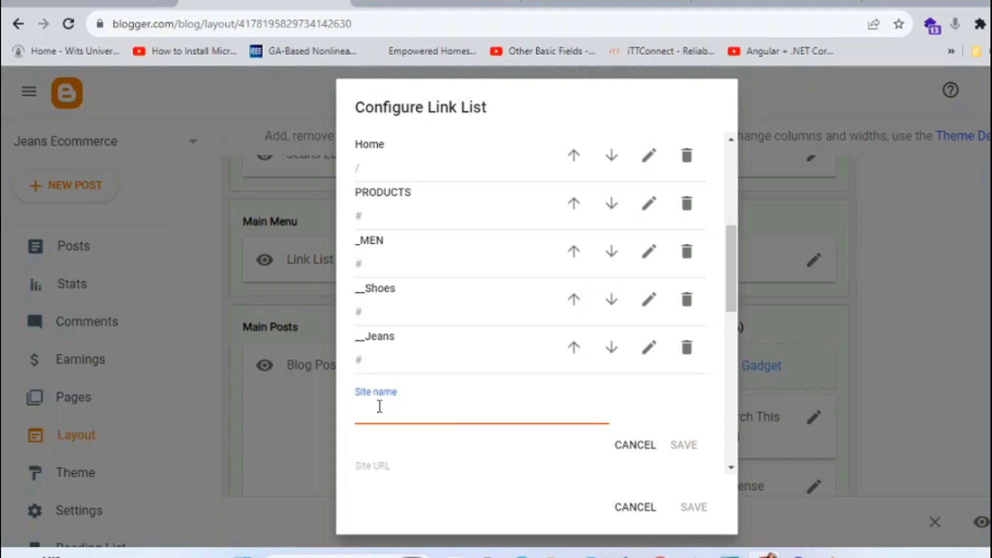
pyautogui.write('Shirts')
pyautogui.click(685, 446)
pyautogui.scroll(-5, 506, 408)
pyautogui.scroll(-2, 511, 414)
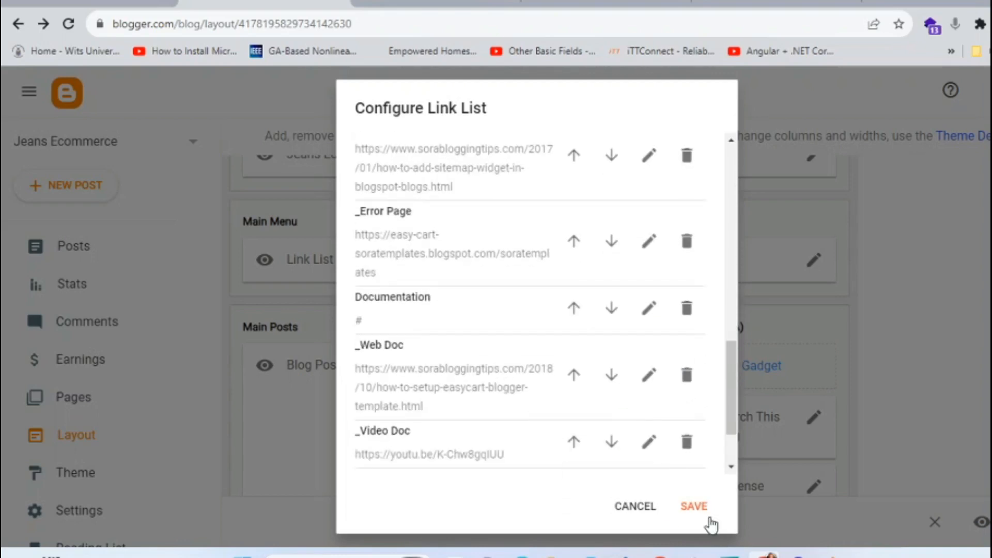
pyautogui.click(693, 509)
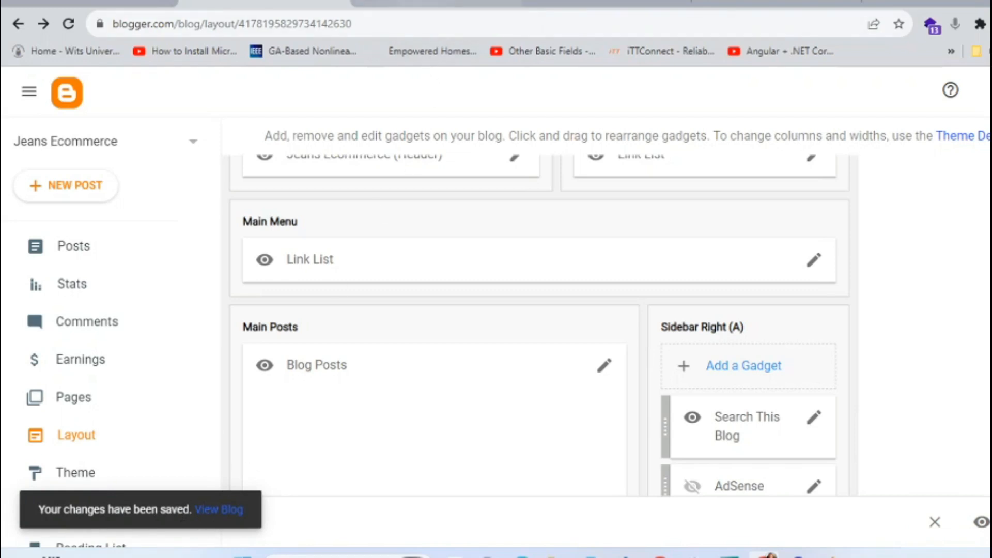
# Reload the live store, examine its PRODUCTS and SHIRTS menus, and test the Shoes link under MEN
pyautogui.click(433, 3)
pyautogui.click(74, 28)
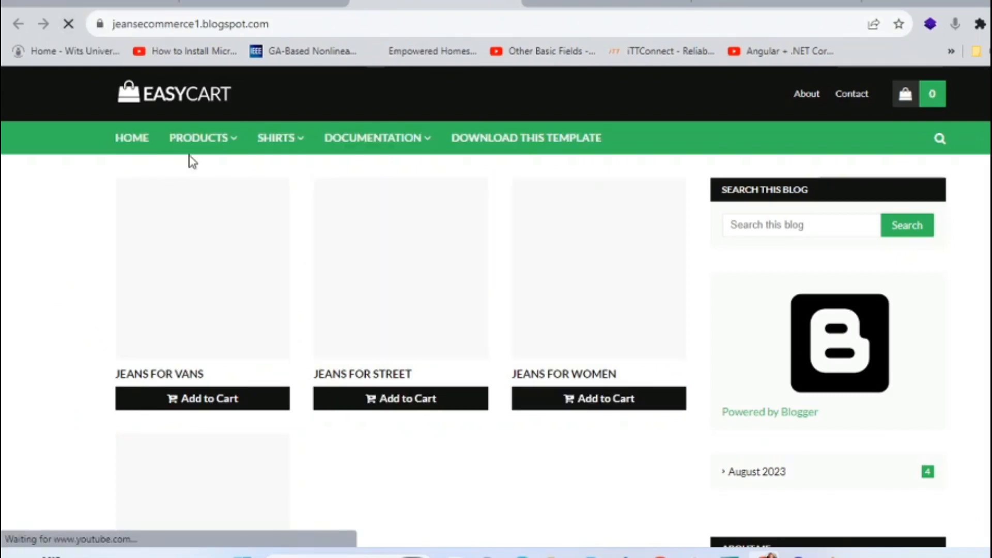
pyautogui.moveTo(203, 147)
pyautogui.moveTo(303, 147)
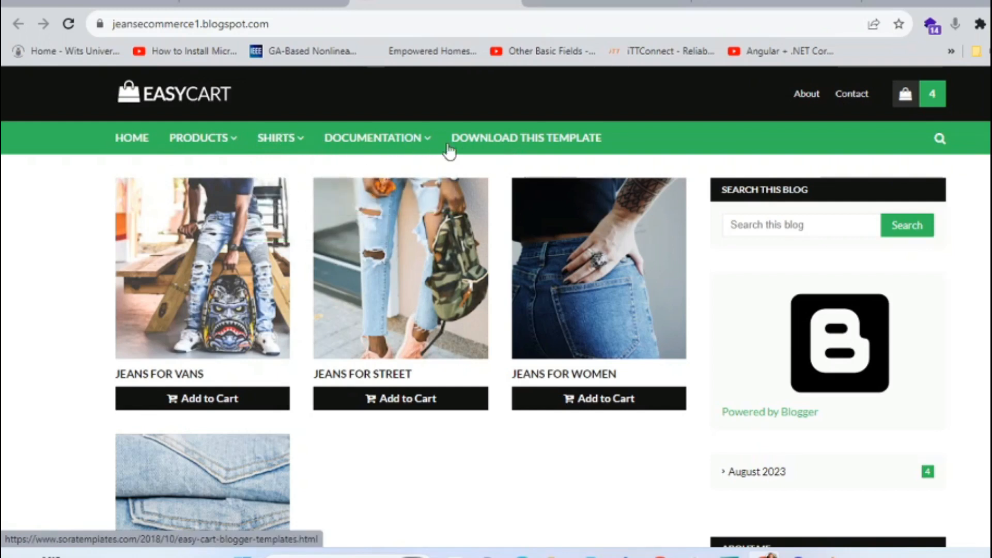
pyautogui.moveTo(206, 169)
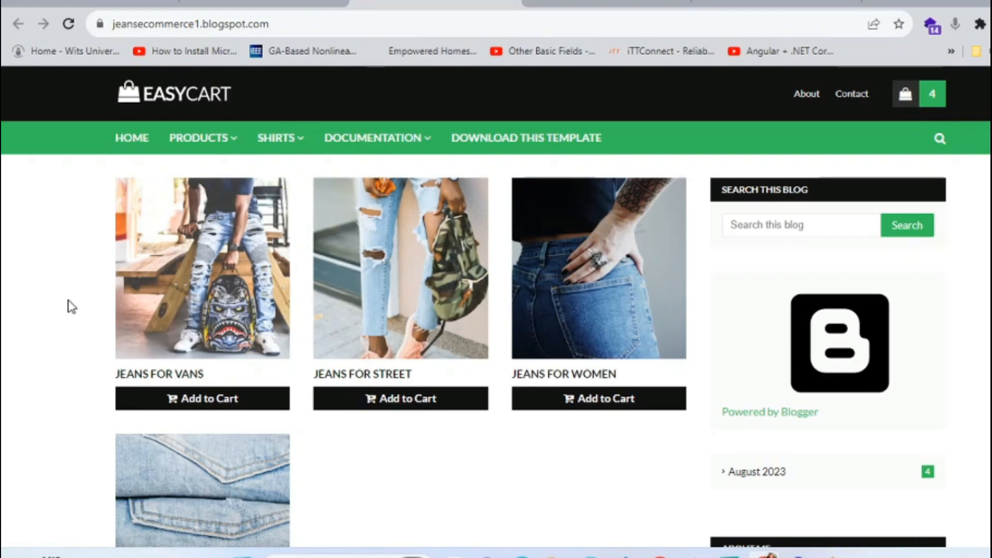
pyautogui.scroll(-4, 109, 309)
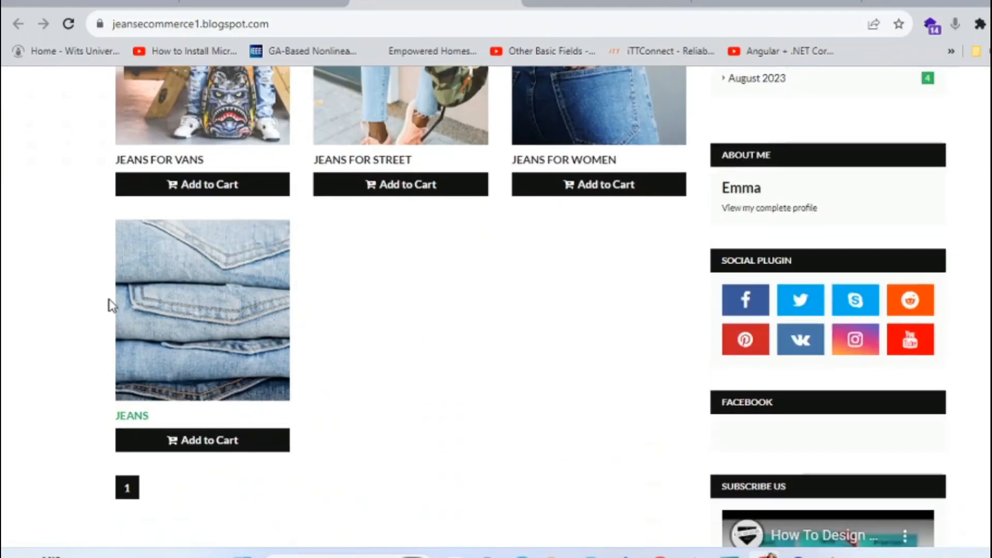
pyautogui.scroll(4, 109, 305)
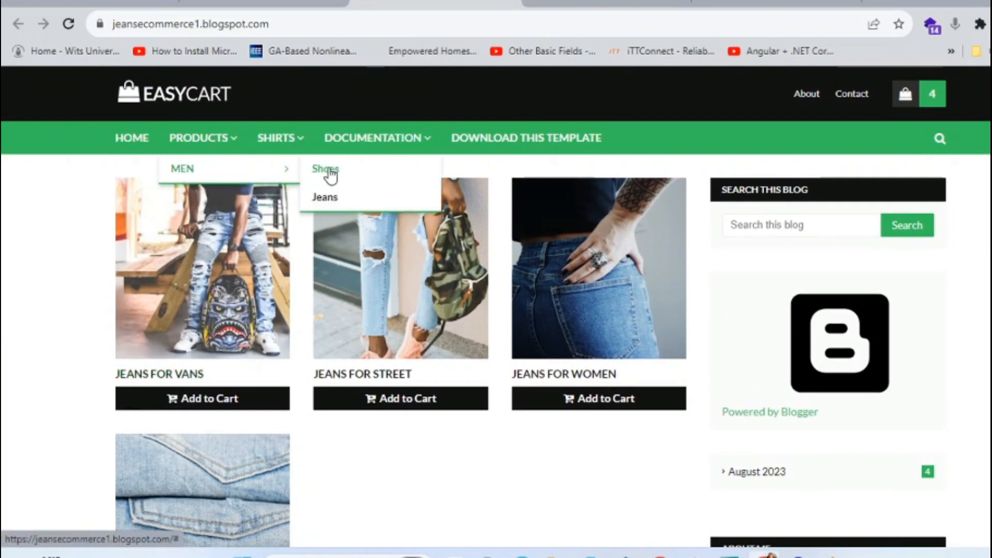
pyautogui.click(330, 176)
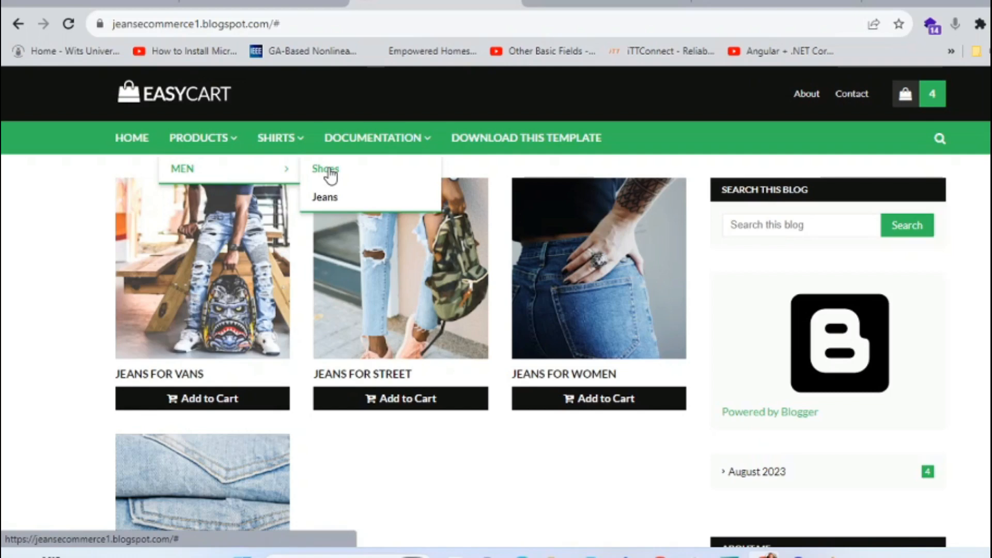
# Examine the Site URL of the __Shoes entry in the Main Menu link list, and close the list without saving
pyautogui.click(263, 4)
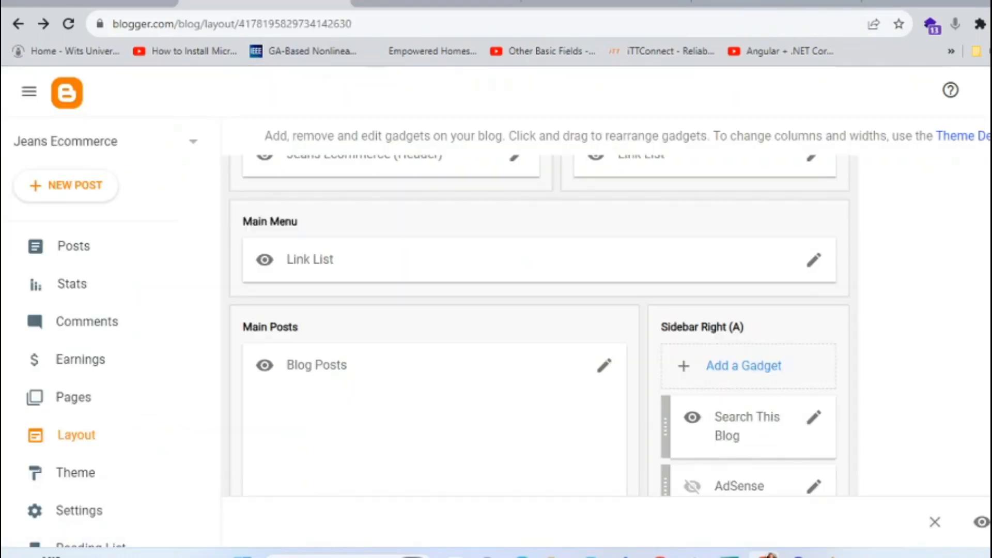
pyautogui.click(814, 261)
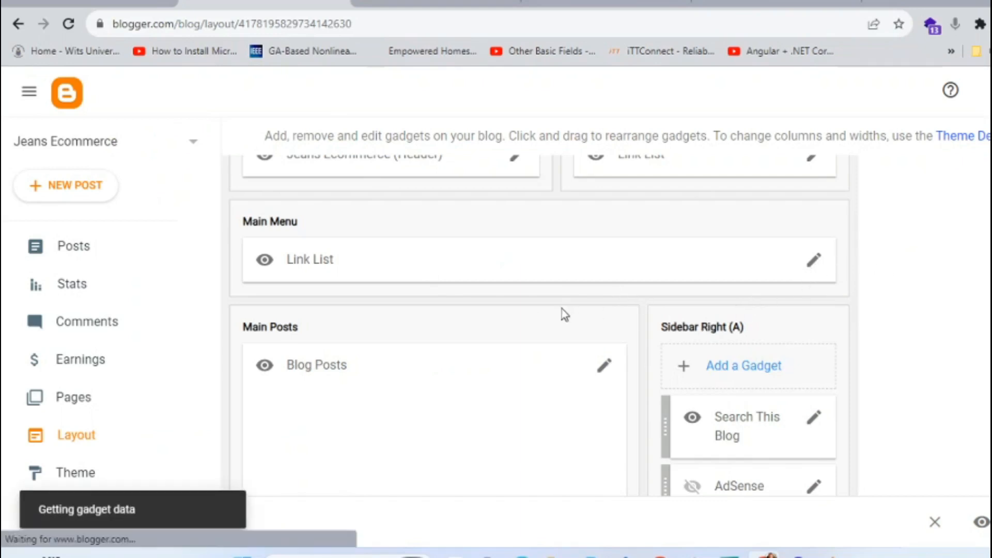
pyautogui.scroll(-5, 534, 346)
pyautogui.scroll(3, 534, 347)
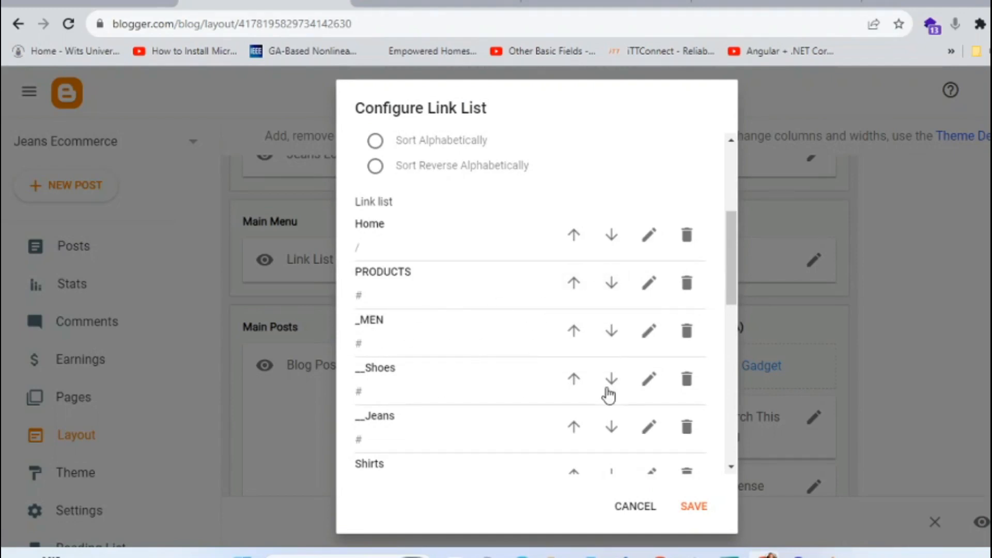
pyautogui.click(649, 379)
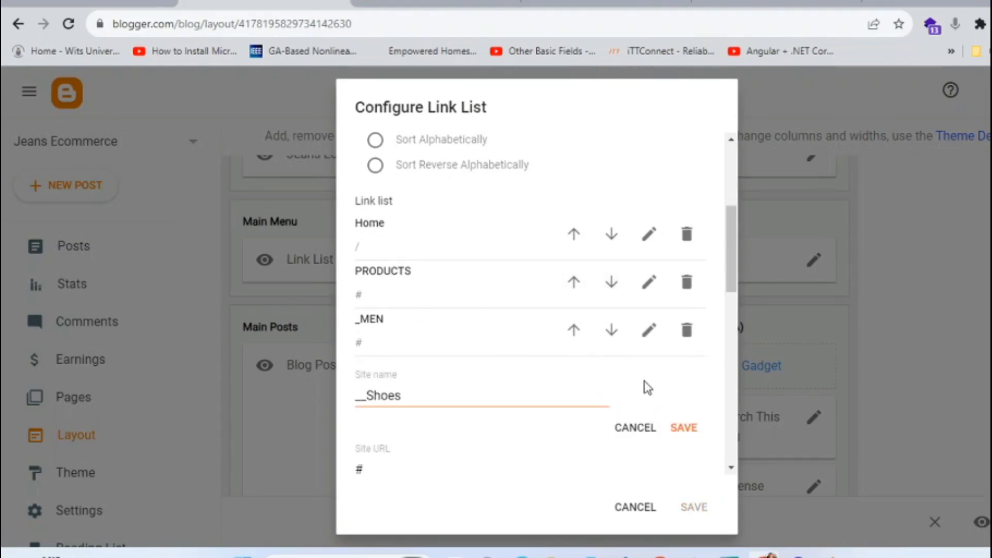
pyautogui.click(408, 468)
pyautogui.scroll(-2, 390, 452)
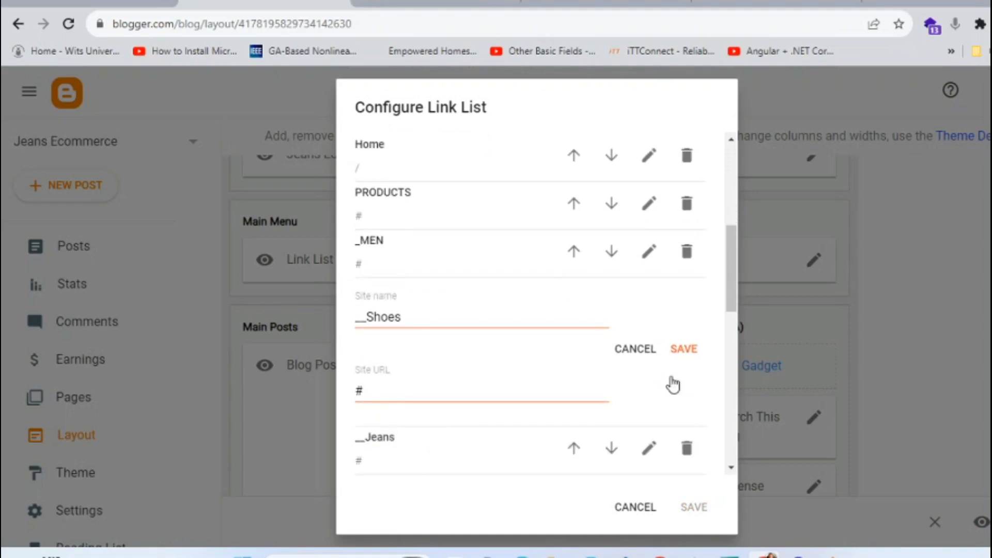
pyautogui.click(647, 509)
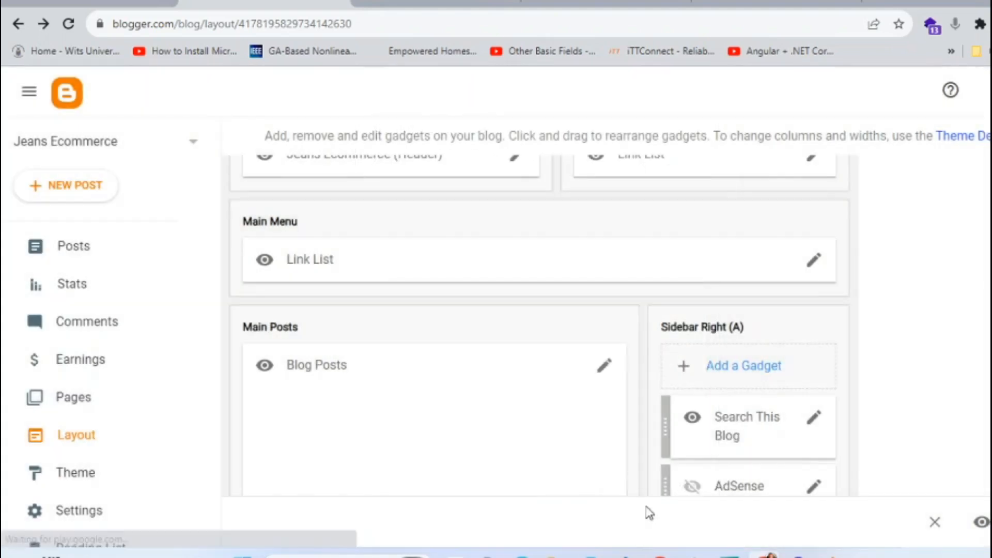
# Look over the live store's home page, from the product grid down through the sidebar widgets
pyautogui.hotkey('ctrl', 'Tab')
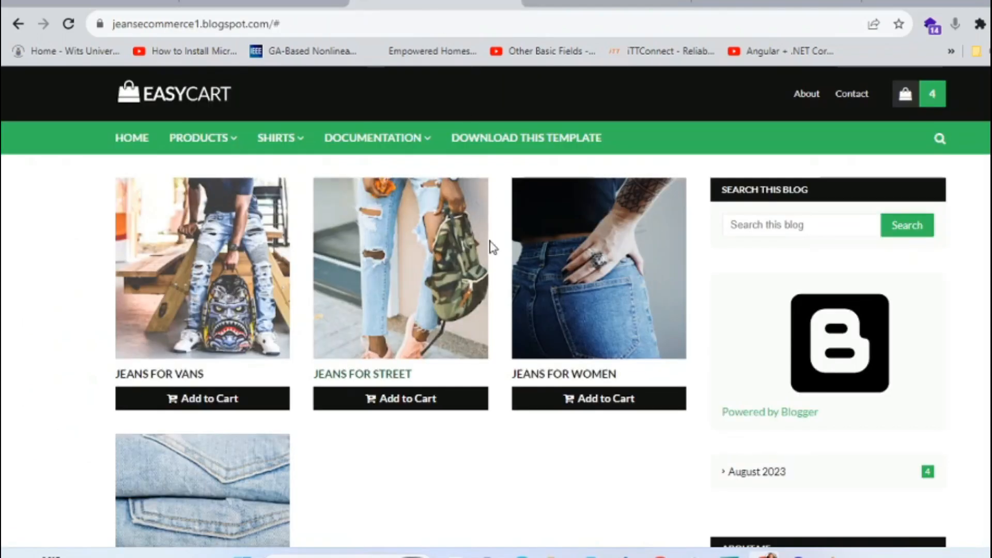
pyautogui.scroll(-3, 471, 365)
pyautogui.scroll(-1, 471, 365)
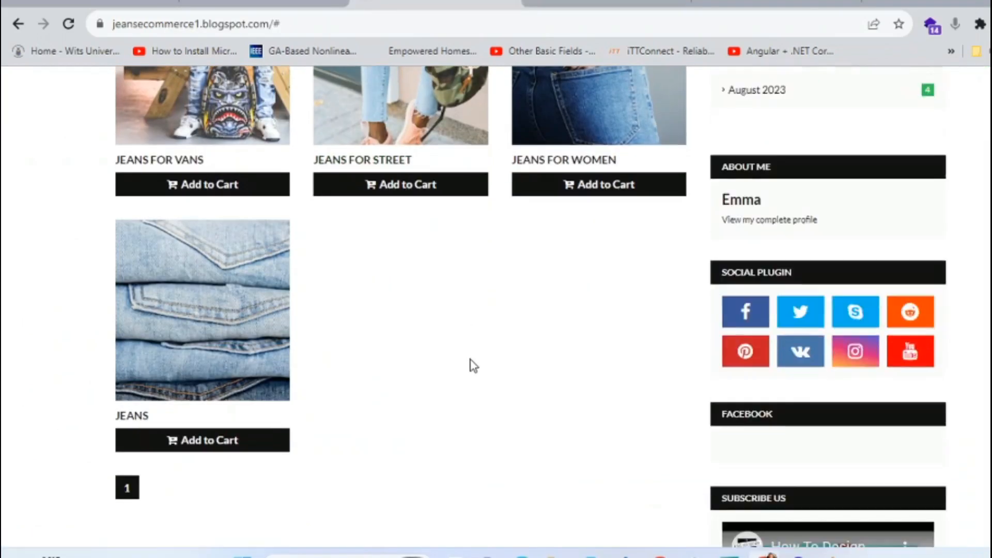
pyautogui.scroll(-3, 475, 365)
pyautogui.scroll(6, 475, 365)
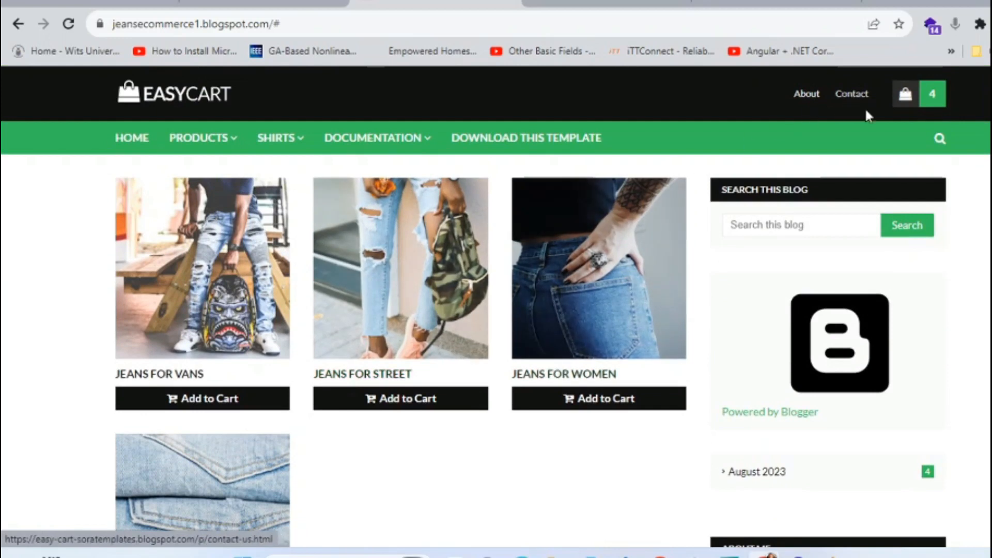
# Open the store's shopping cart, proceed to checkout, and examine the page that loads
pyautogui.click(931, 98)
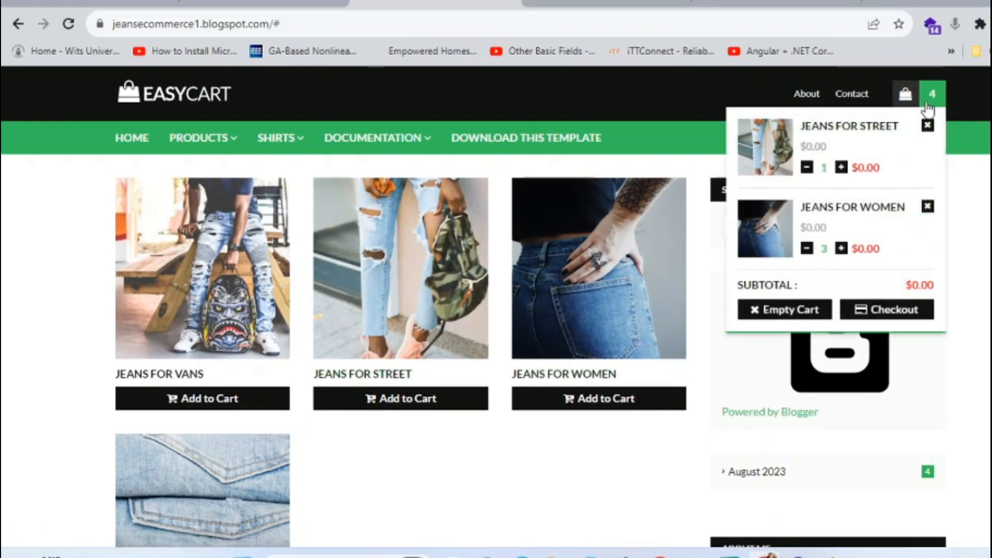
pyautogui.click(888, 317)
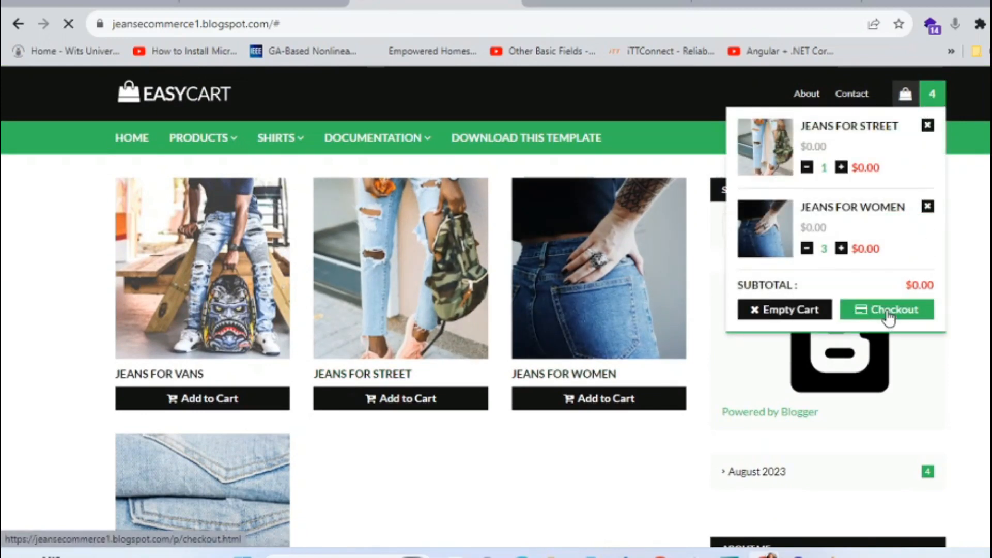
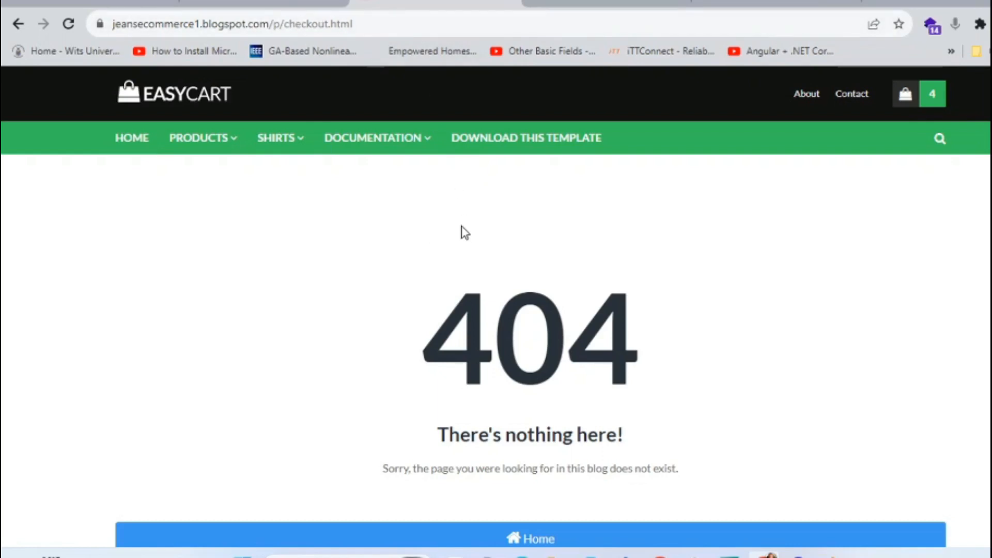
pyautogui.scroll(-5, 465, 233)
pyautogui.scroll(5, 462, 235)
# Return to the Blogger dashboard and create a new page for the Jeans Ecommerce blog
pyautogui.click(298, 5)
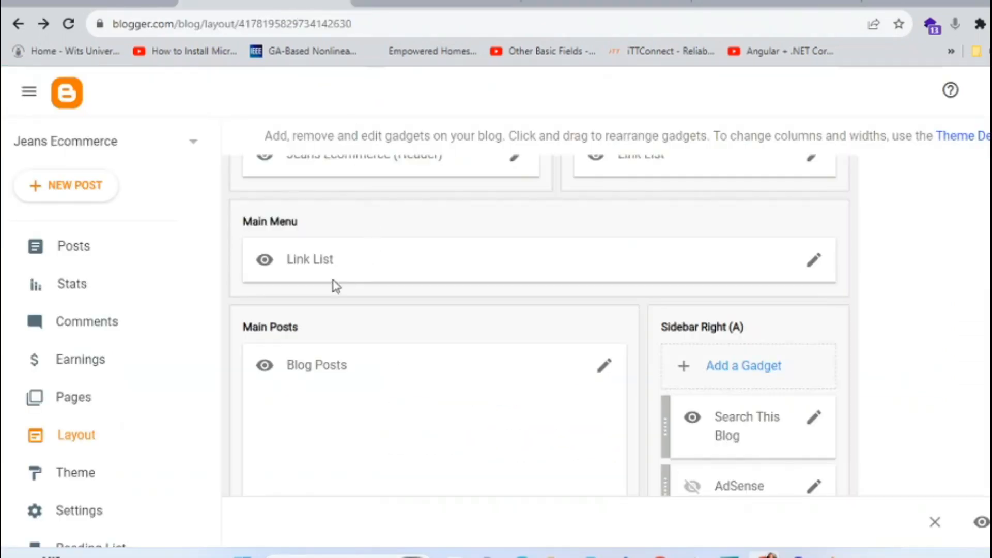
pyautogui.scroll(3, 383, 309)
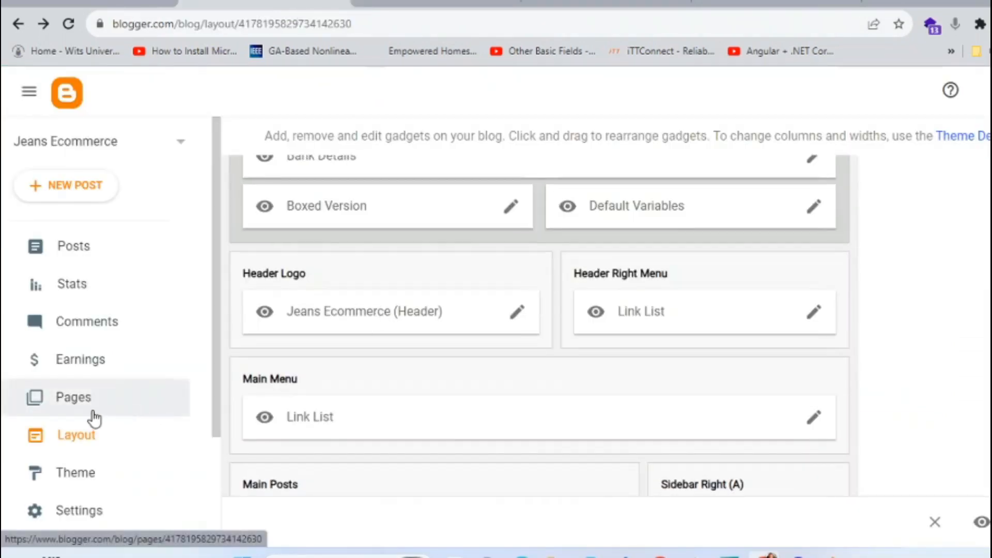
pyautogui.click(93, 415)
pyautogui.click(98, 196)
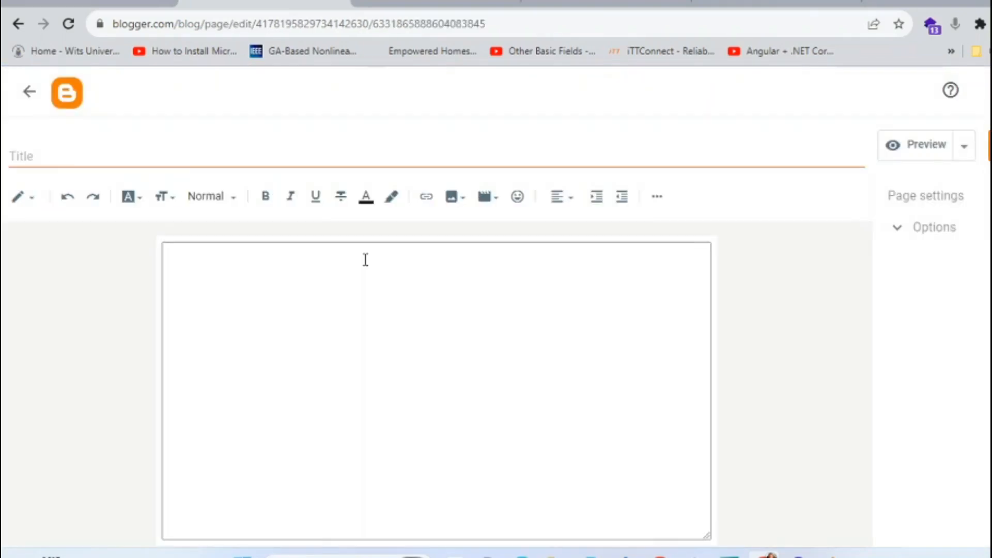
# Title the new page checkout
pyautogui.click(189, 162)
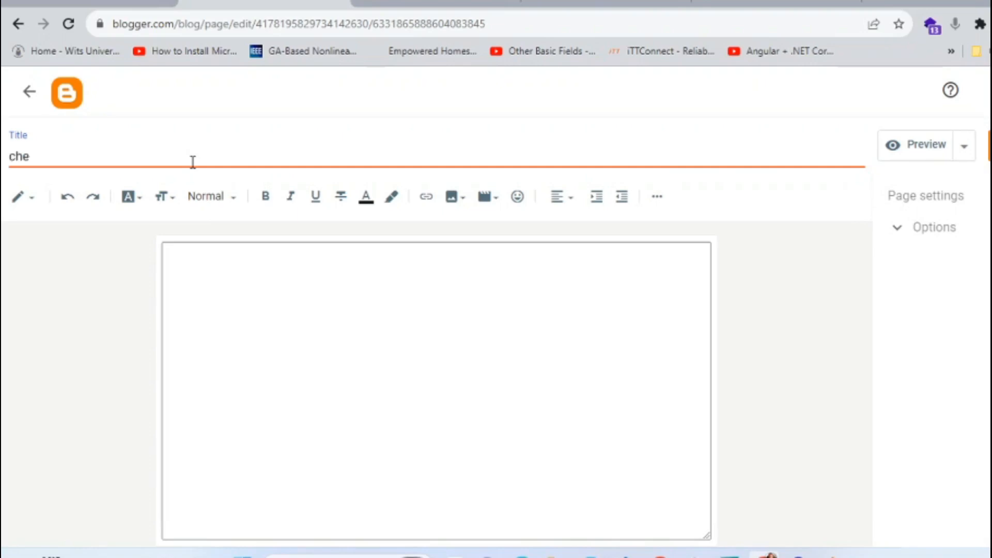
pyautogui.write('chek')
pyautogui.press('BackSpace')
pyautogui.press('BackSpace')
pyautogui.press('BackSpace')
pyautogui.press('BackSpace')
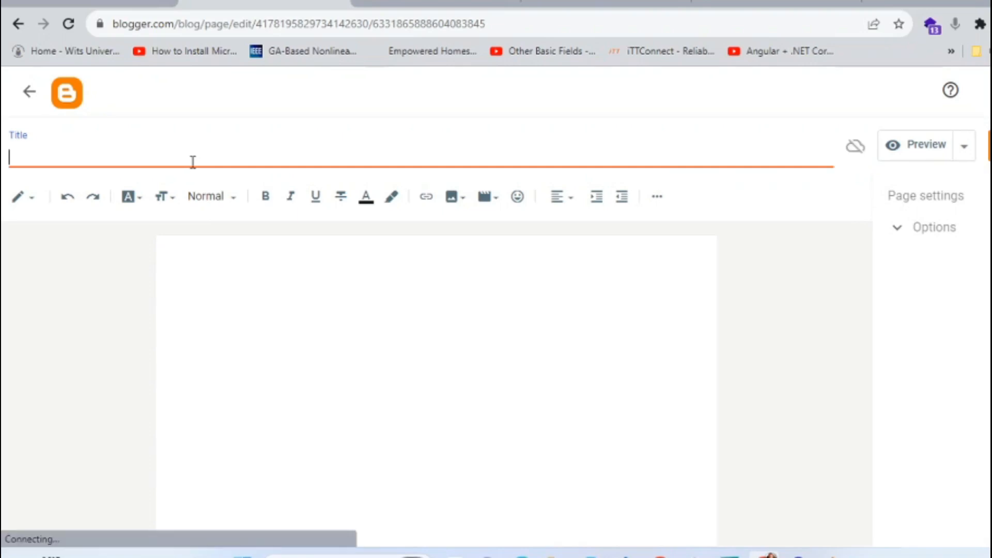
pyautogui.write('ckout')
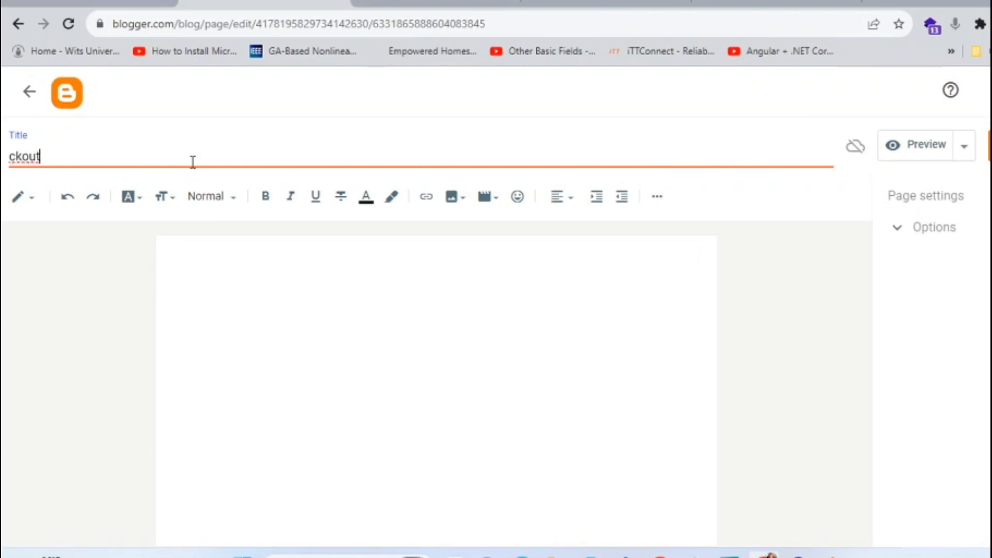
pyautogui.press('Left')
pyautogui.press('Left')
pyautogui.press('Left')
pyautogui.press('Left')
pyautogui.press('Left')
pyautogui.press('BackSpace')
pyautogui.press('BackSpace')
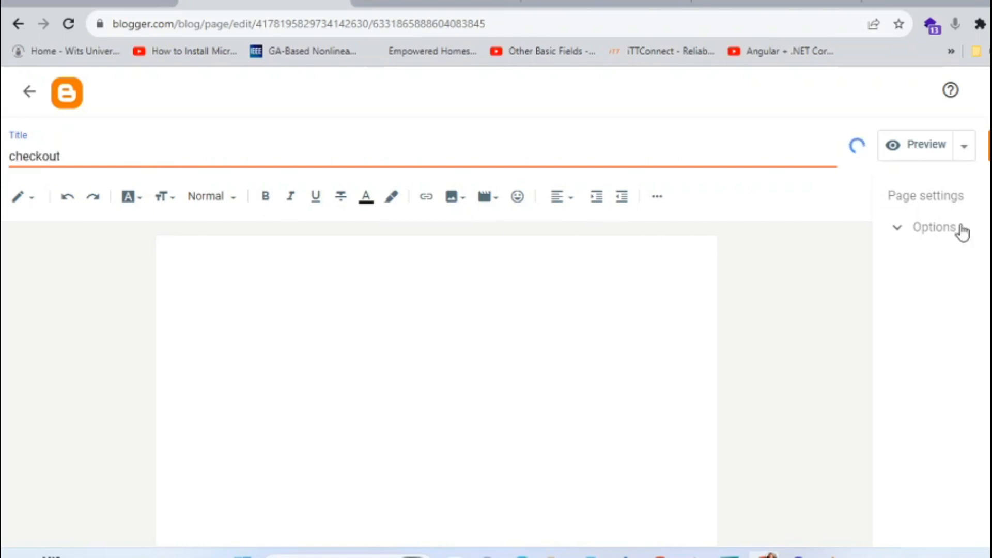
# Set the checkout page's reader comments to not allowed and hidden, and publish the page
pyautogui.click(901, 233)
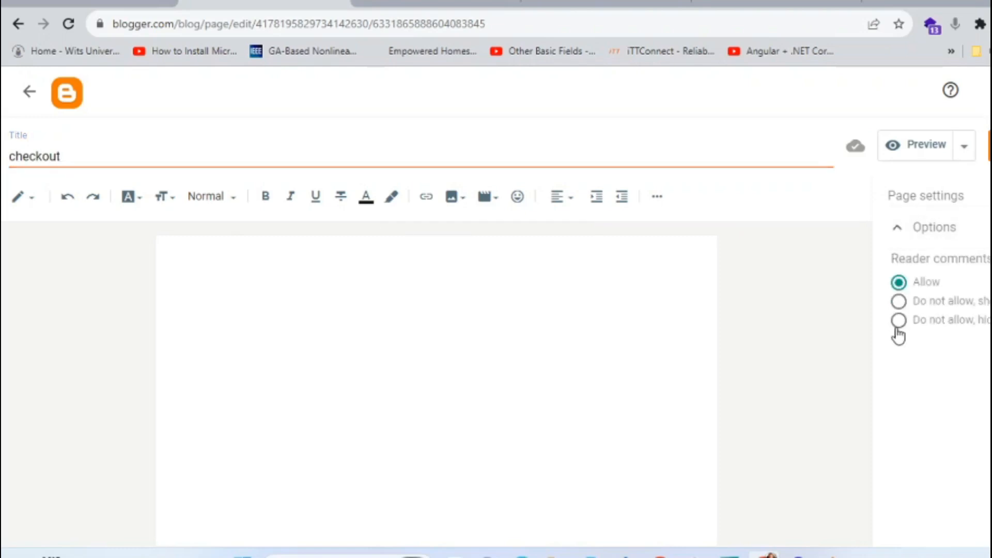
pyautogui.click(898, 326)
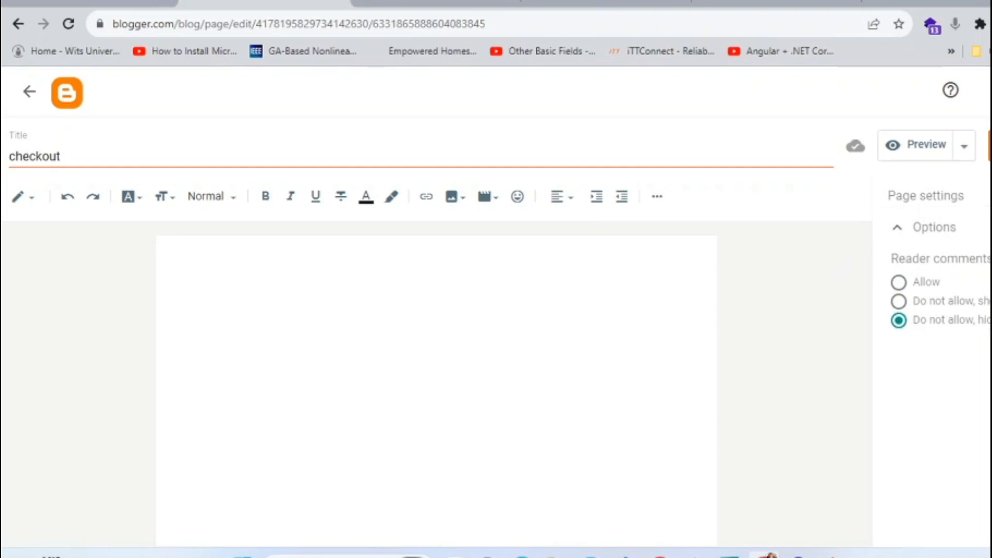
pyautogui.click(989, 146)
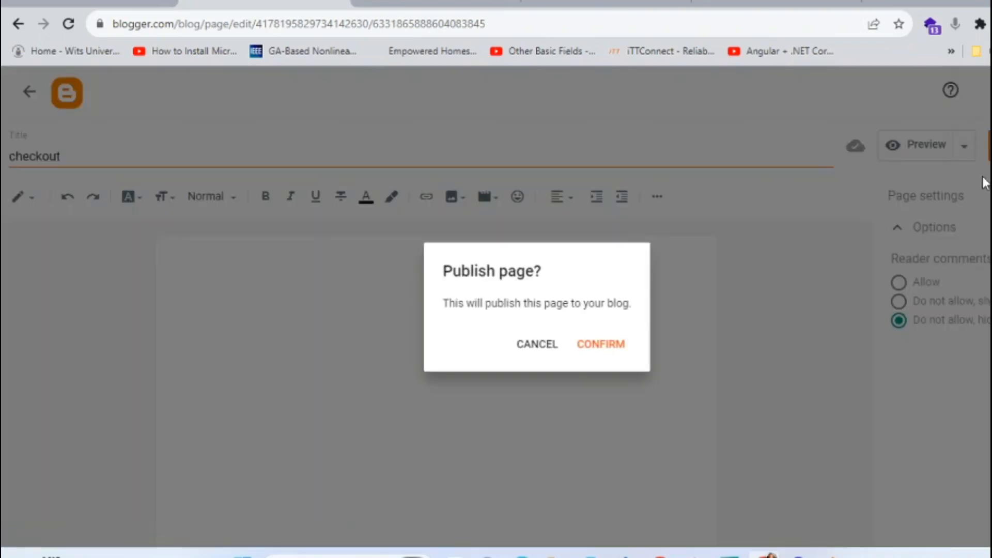
pyautogui.click(620, 341)
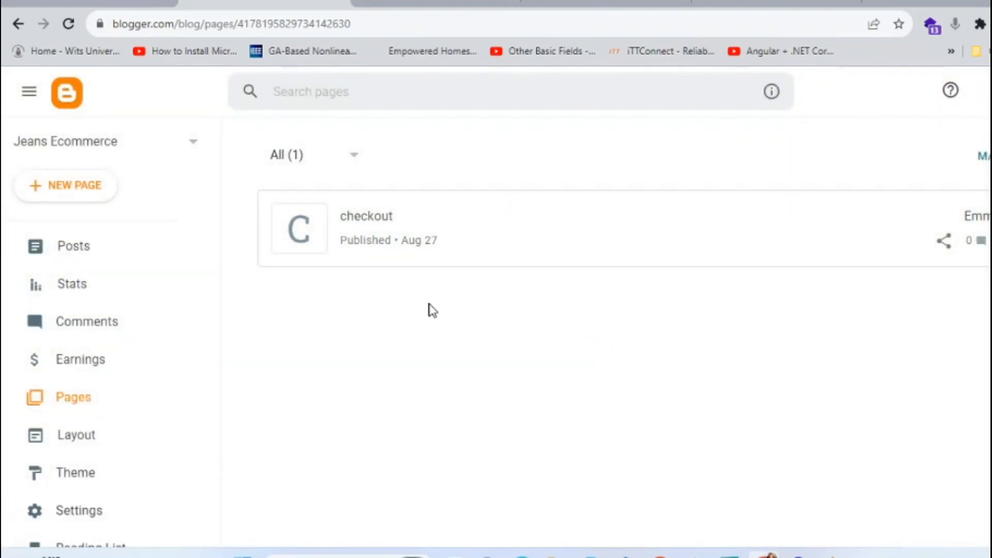
# Go back to the store's home page, add Jeans for Street and Jeans for Women to the cart, and proceed to checkout
pyautogui.click(446, 3)
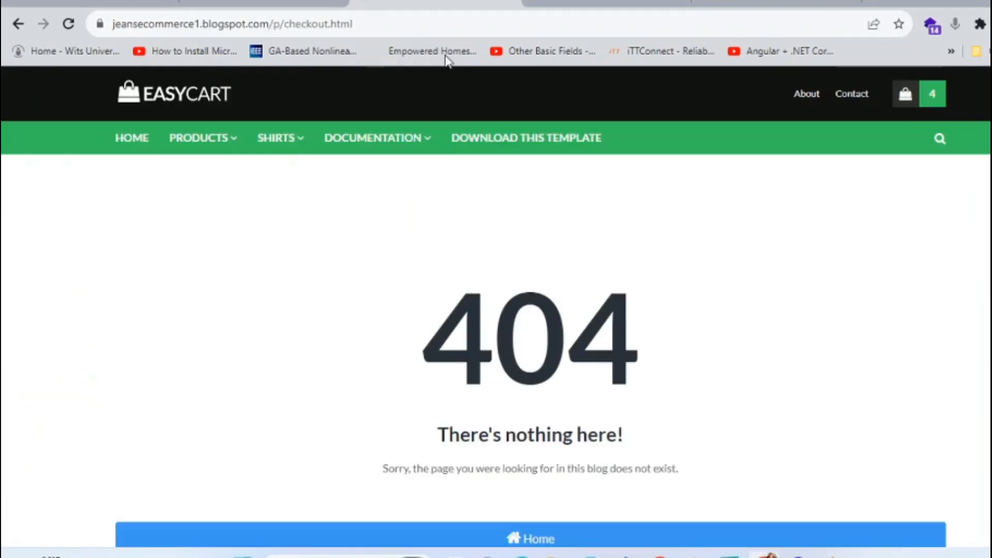
pyautogui.click(18, 24)
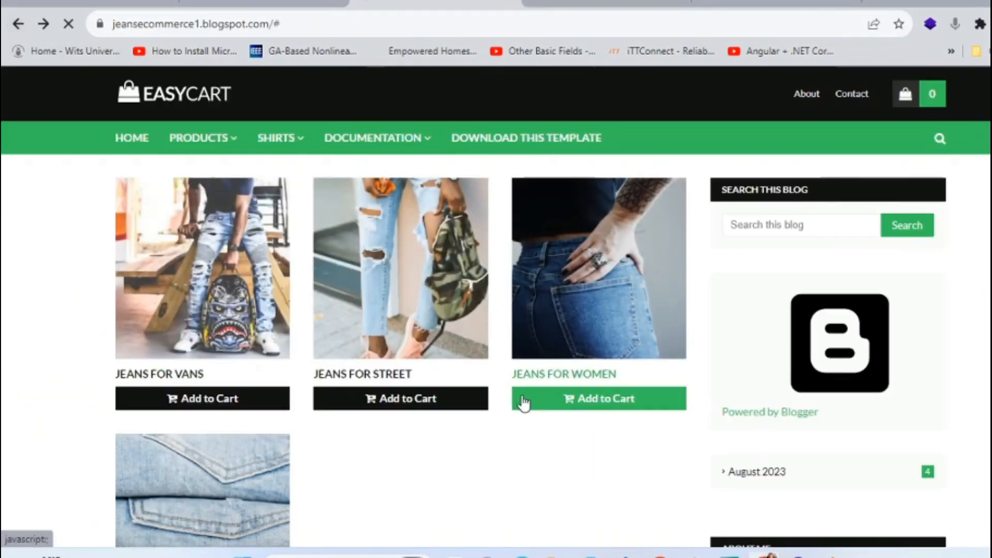
pyautogui.click(452, 405)
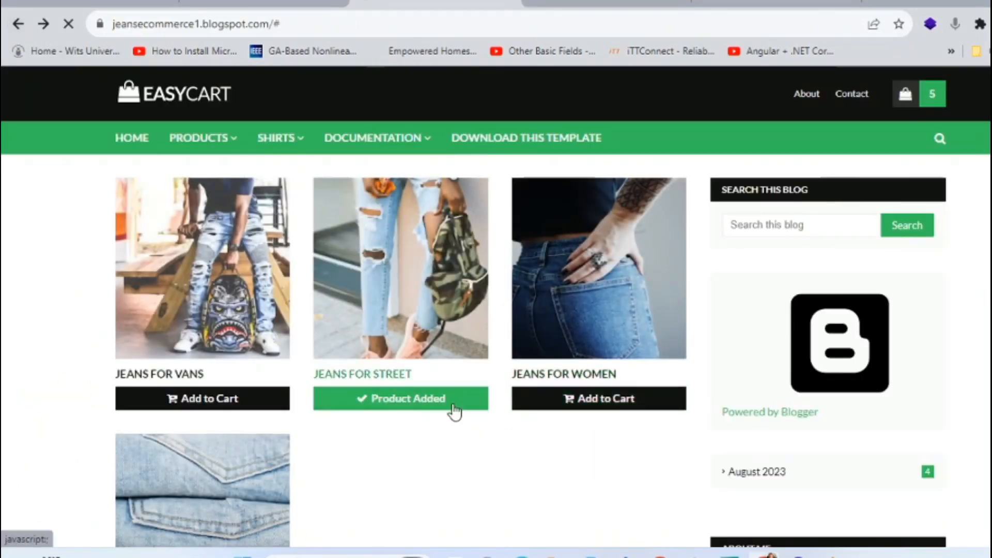
pyautogui.click(627, 405)
pyautogui.click(932, 93)
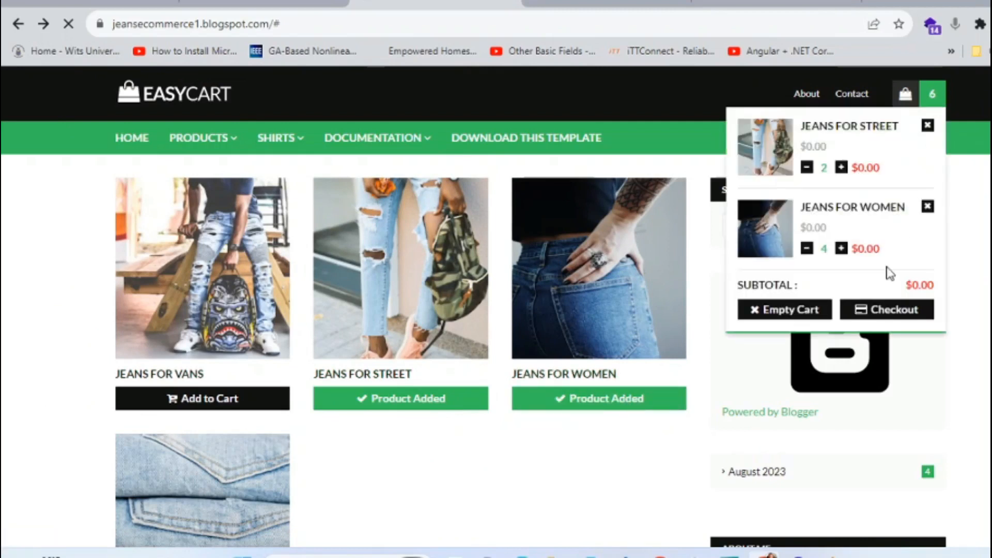
pyautogui.click(876, 311)
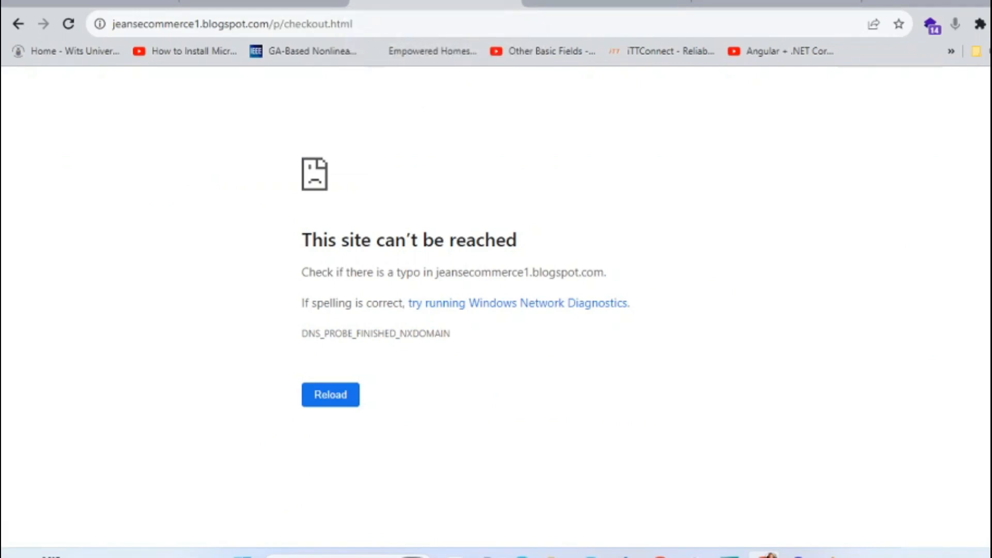
pyautogui.click(263, 5)
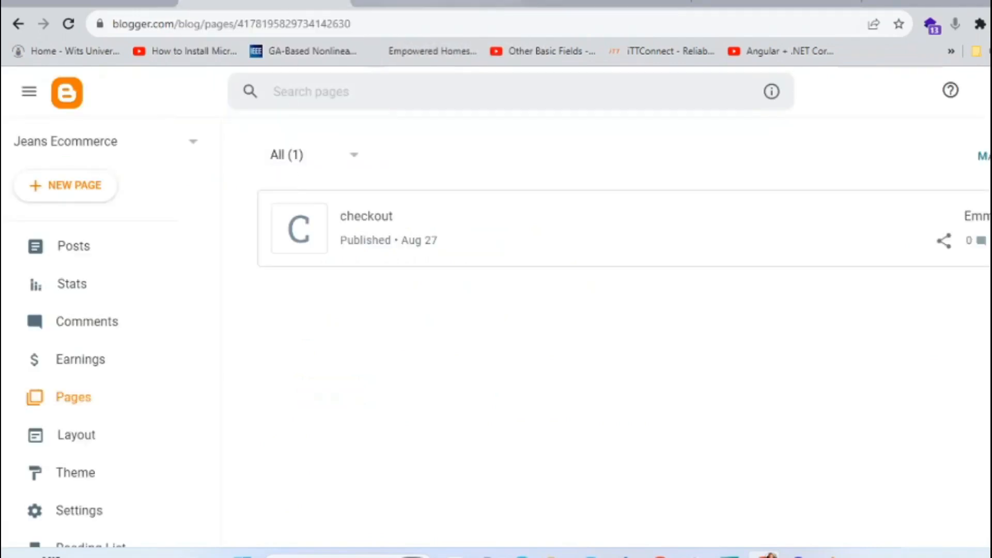
pyautogui.click(435, 3)
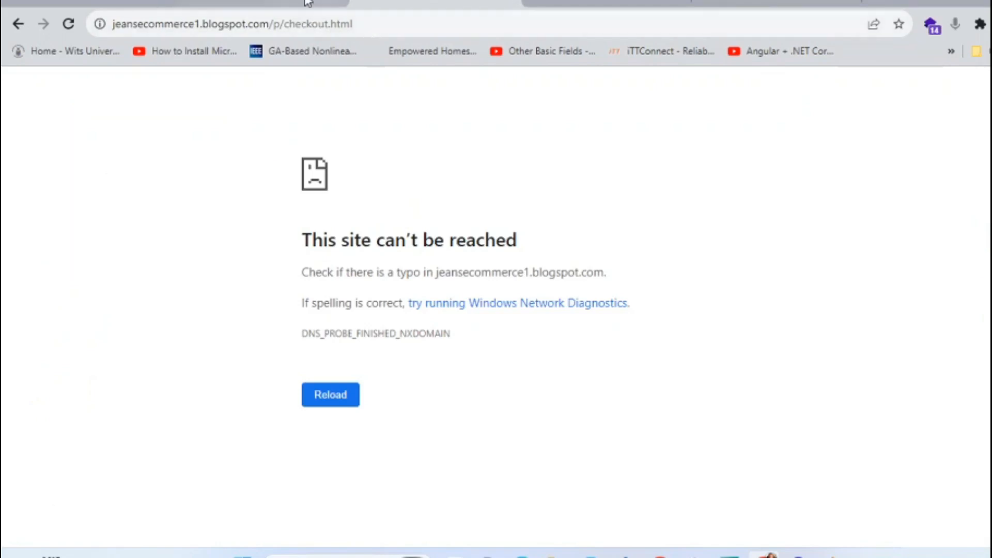
pyautogui.click(264, 4)
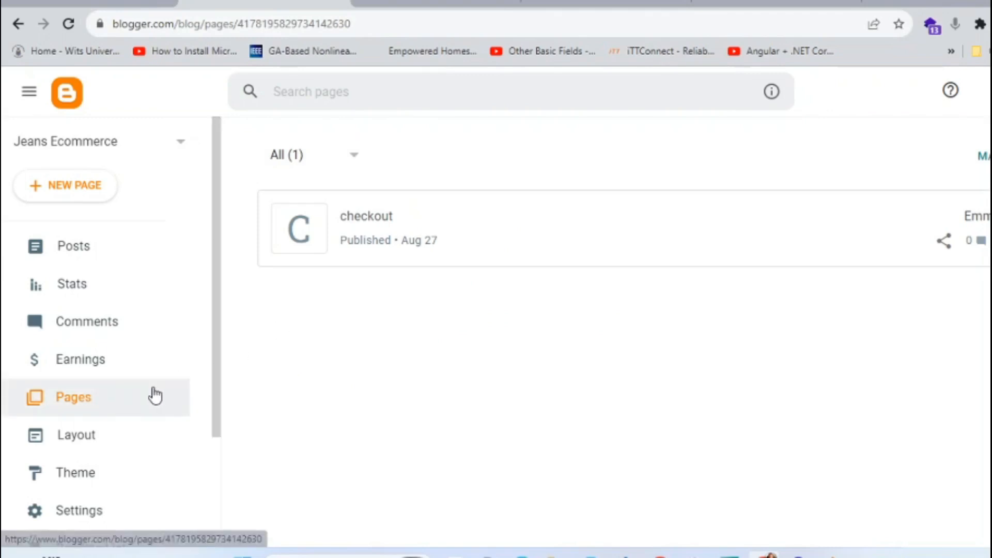
pyautogui.scroll(-3, 155, 396)
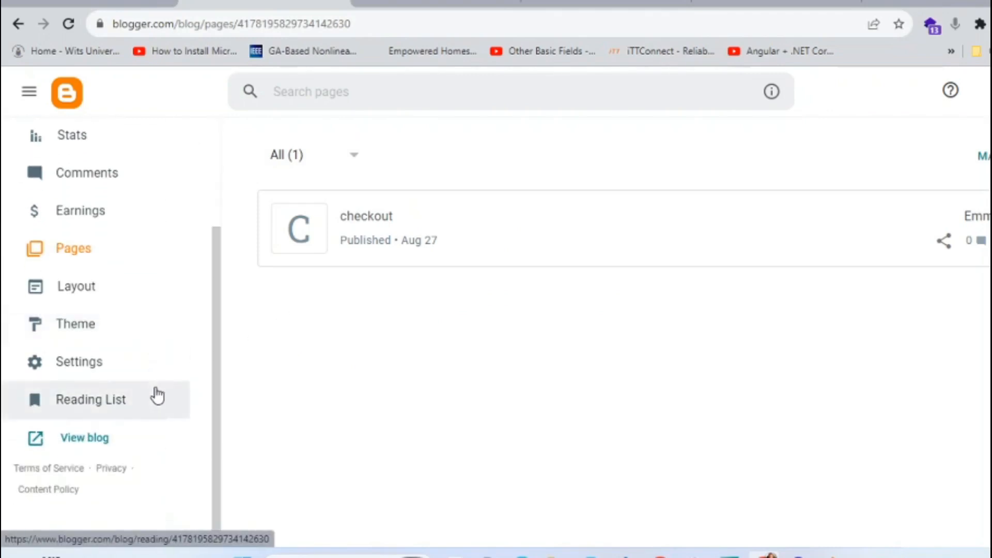
# Switch to the store's unreachable checkout page and try to load its address with http instead of https
pyautogui.click(413, 3)
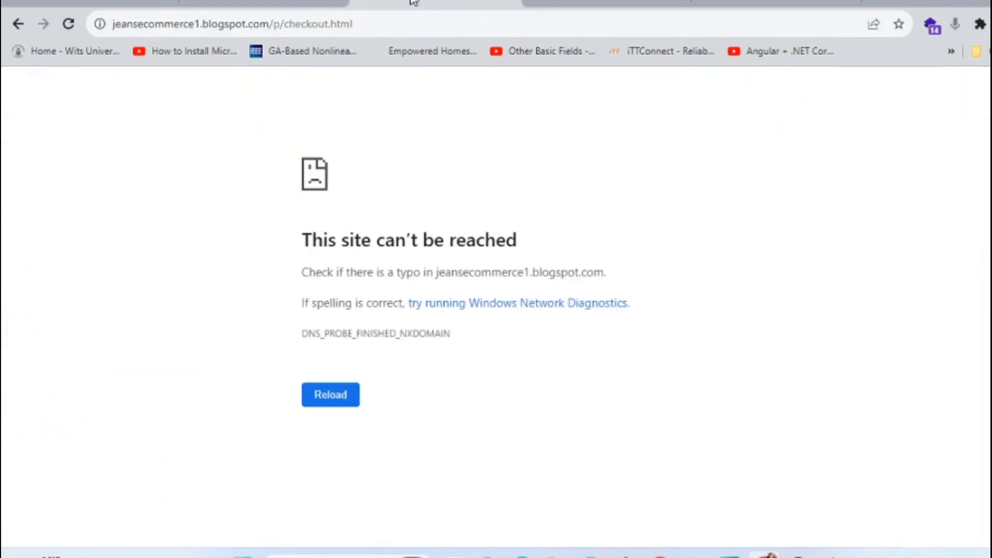
pyautogui.click(202, 27)
pyautogui.doubleClick(202, 26)
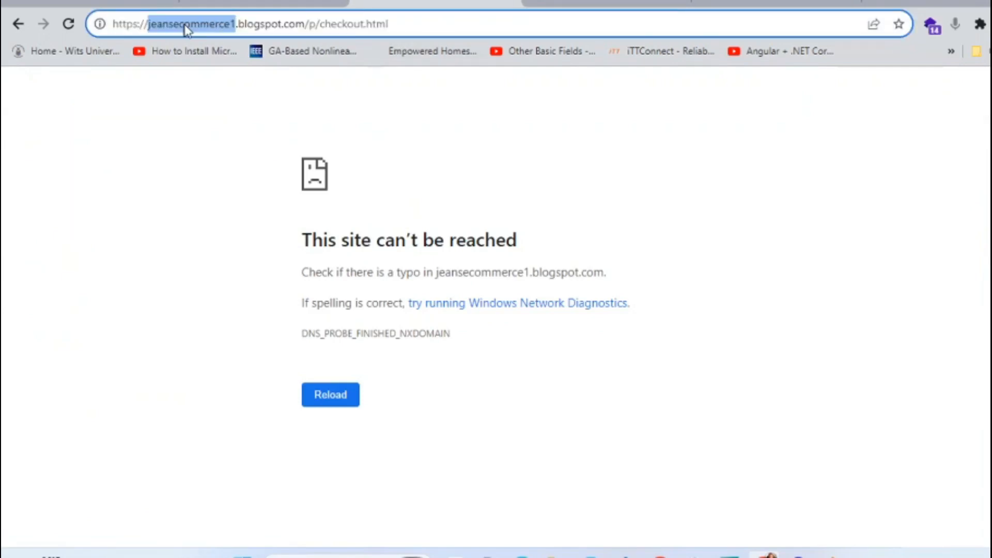
pyautogui.click(132, 25)
pyautogui.press('Delete')
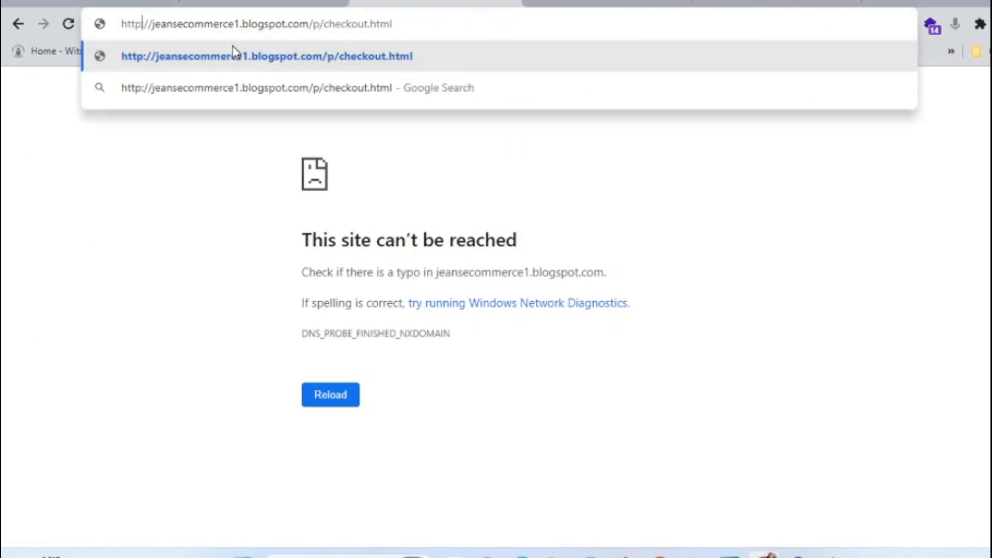
pyautogui.press('Return')
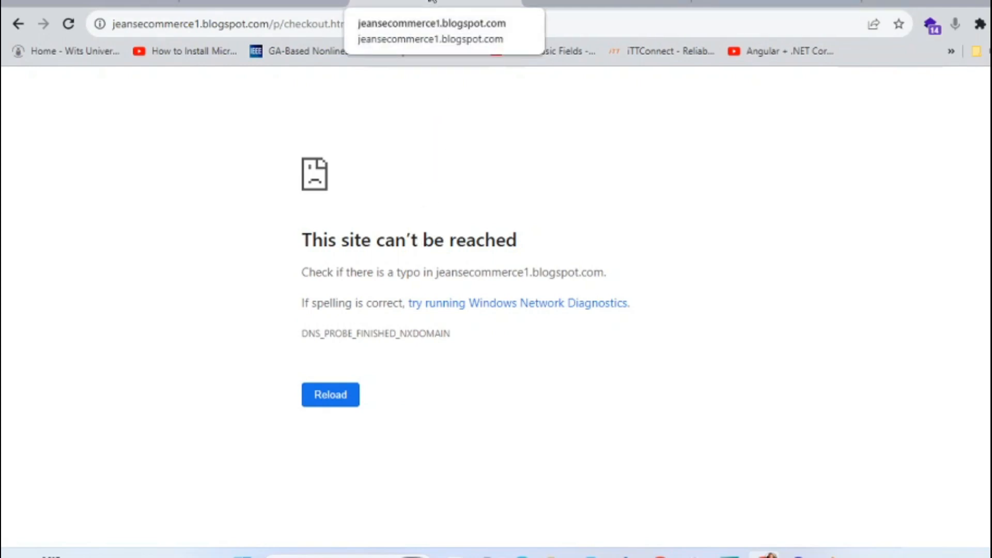
# Go back to the store's home page and proceed to checkout from the cart again
pyautogui.hotkey('alt', 'Left')
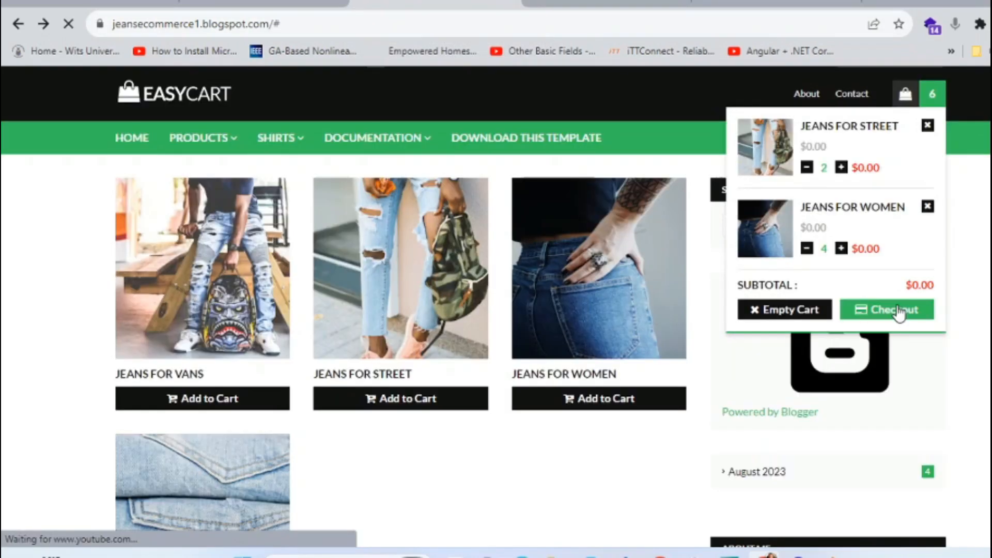
pyautogui.click(898, 310)
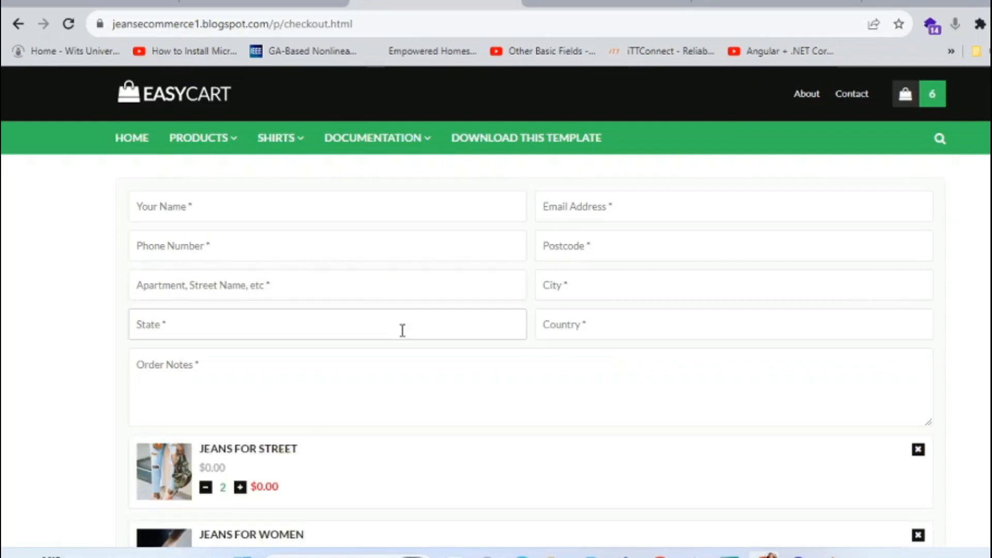
# Examine the checkout page's customer form, cart items, totals, payment methods and order buttons
pyautogui.scroll(-5, 401, 333)
pyautogui.scroll(-3, 403, 337)
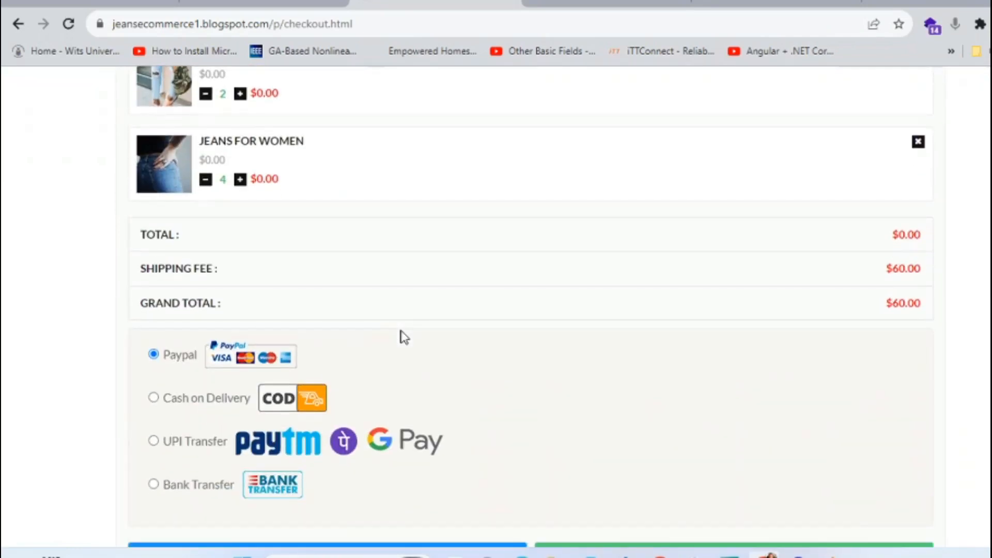
pyautogui.scroll(8, 403, 336)
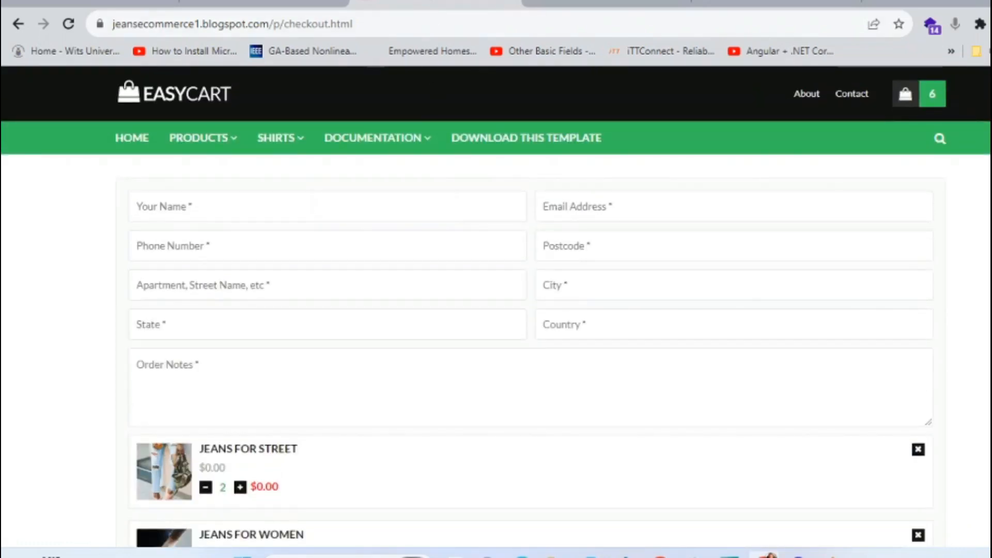
pyautogui.scroll(-5, 432, 274)
pyautogui.scroll(-3, 436, 284)
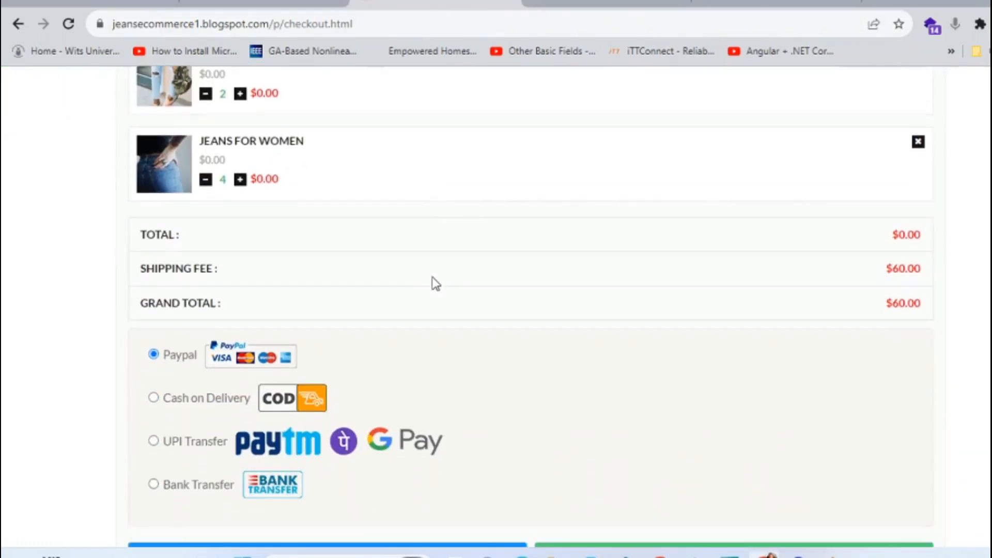
pyautogui.scroll(-2, 435, 283)
pyautogui.scroll(-2, 436, 283)
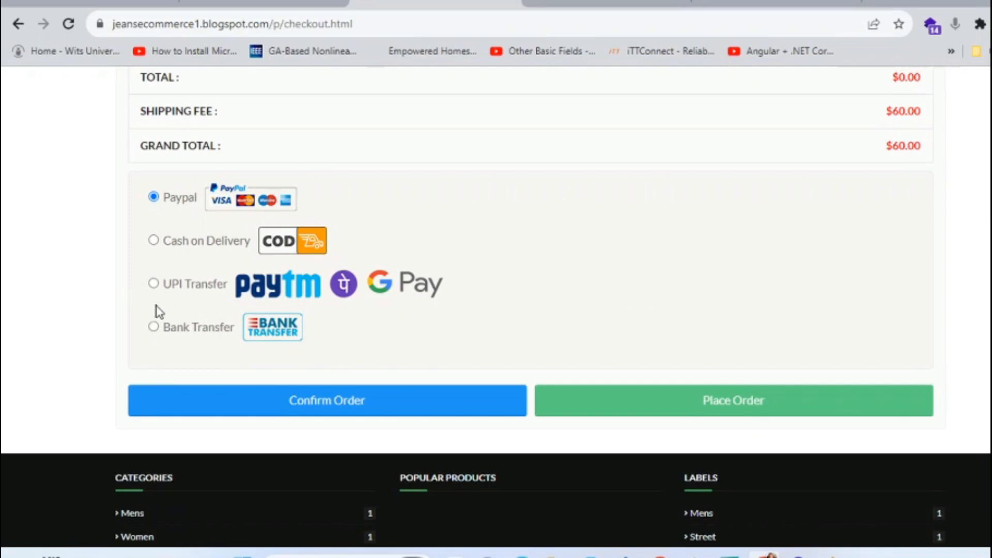
pyautogui.scroll(4, 319, 310)
pyautogui.scroll(6, 319, 310)
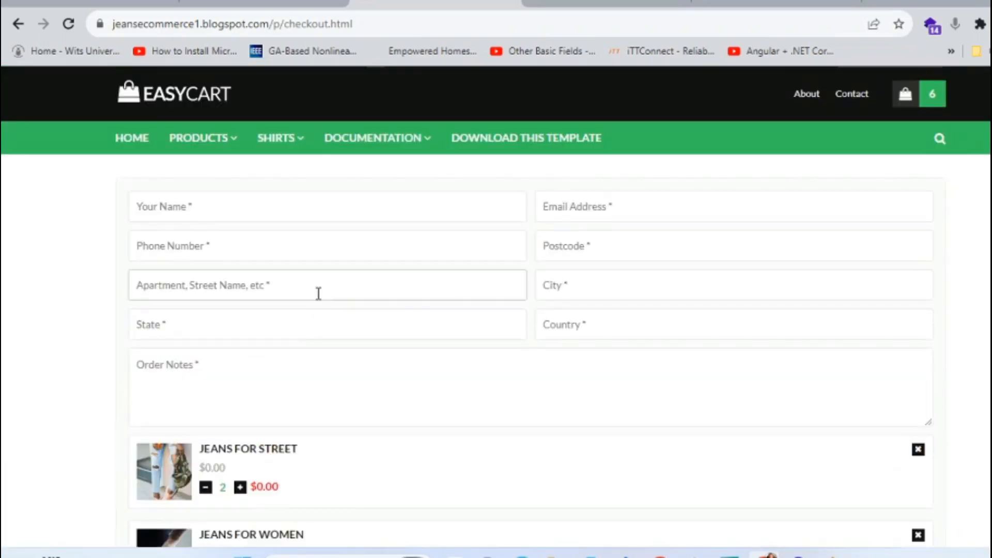
pyautogui.scroll(-4, 321, 305)
pyautogui.scroll(1, 327, 311)
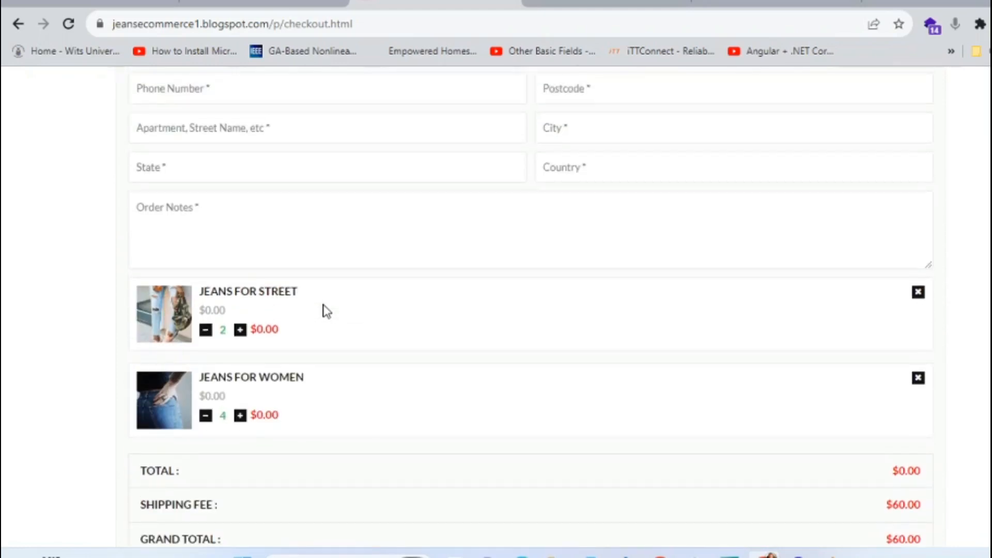
# Choose Bank Transfer as the payment method on the checkout page
pyautogui.scroll(-4, 327, 312)
pyautogui.scroll(-2, 326, 312)
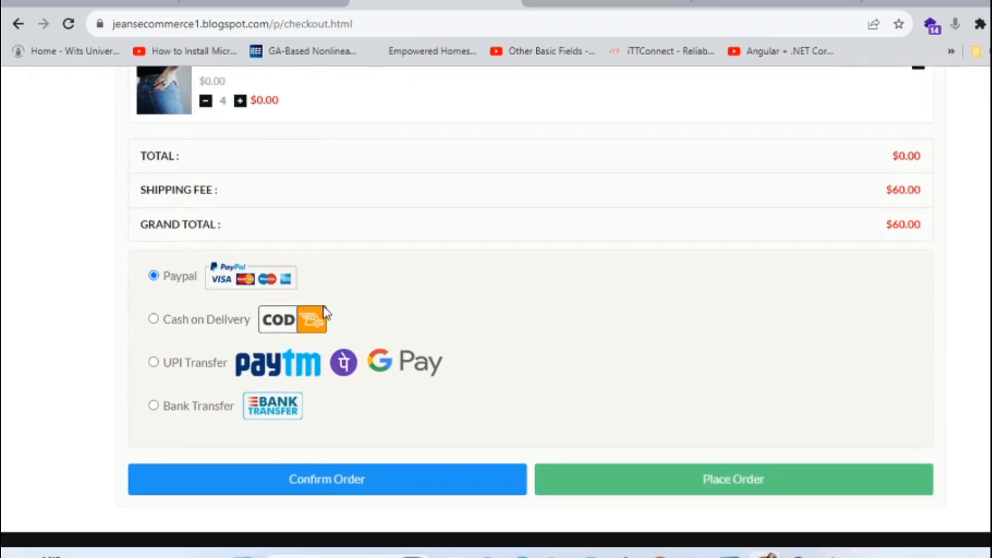
pyautogui.click(154, 406)
pyautogui.scroll(-3, 391, 368)
# Go through the name, phone, address and state fields, and review the payment options and page footer
pyautogui.scroll(10, 391, 368)
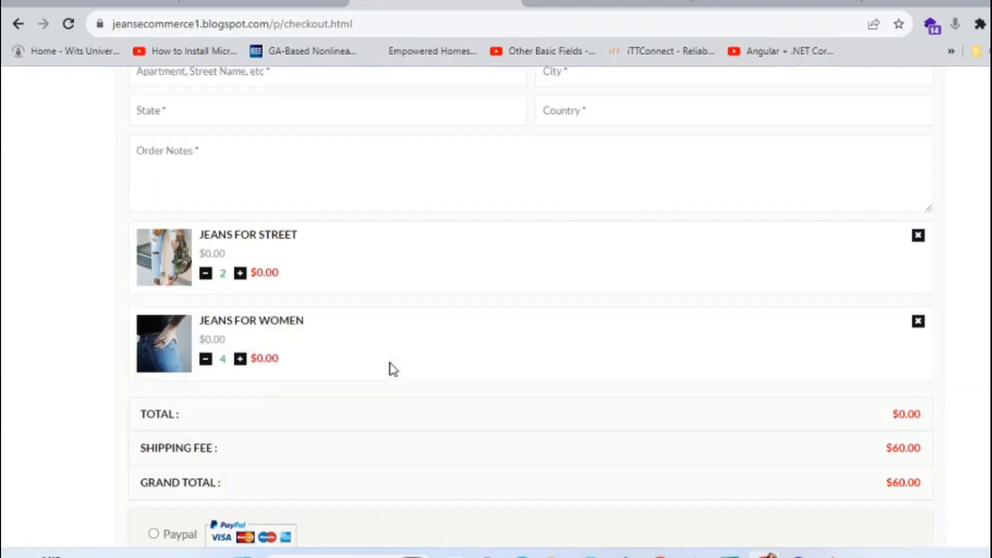
pyautogui.click(230, 212)
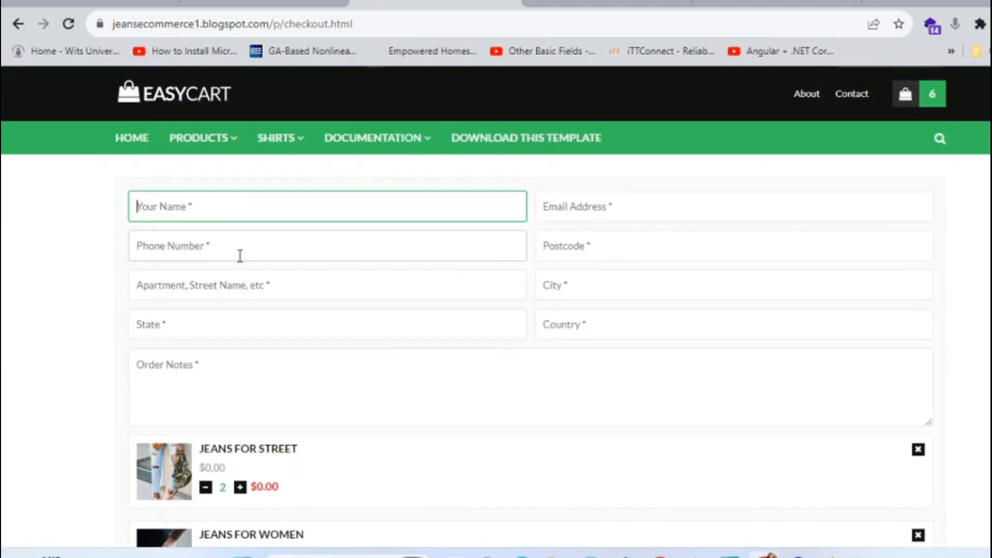
pyautogui.click(236, 256)
pyautogui.click(241, 287)
pyautogui.click(258, 326)
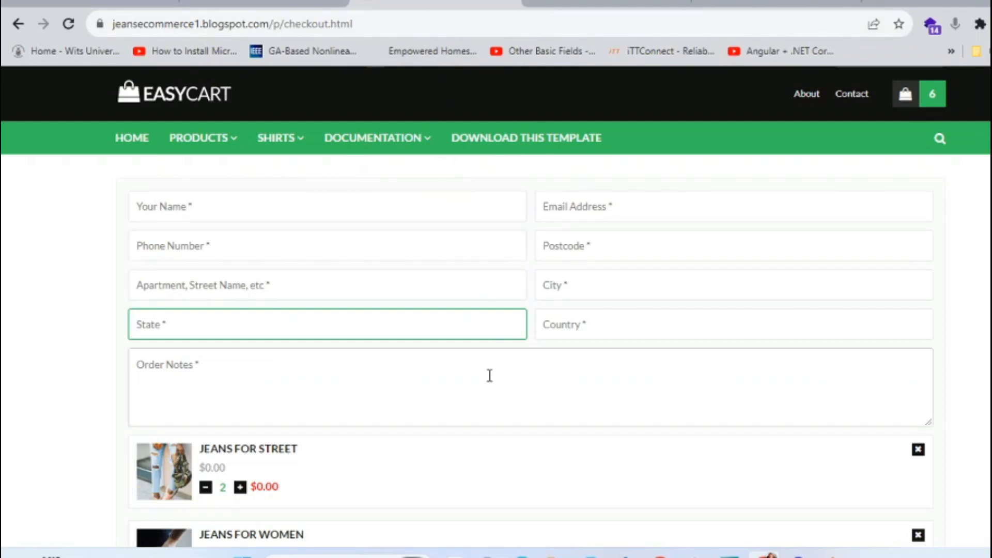
pyautogui.scroll(-5, 491, 381)
pyautogui.scroll(-8, 494, 383)
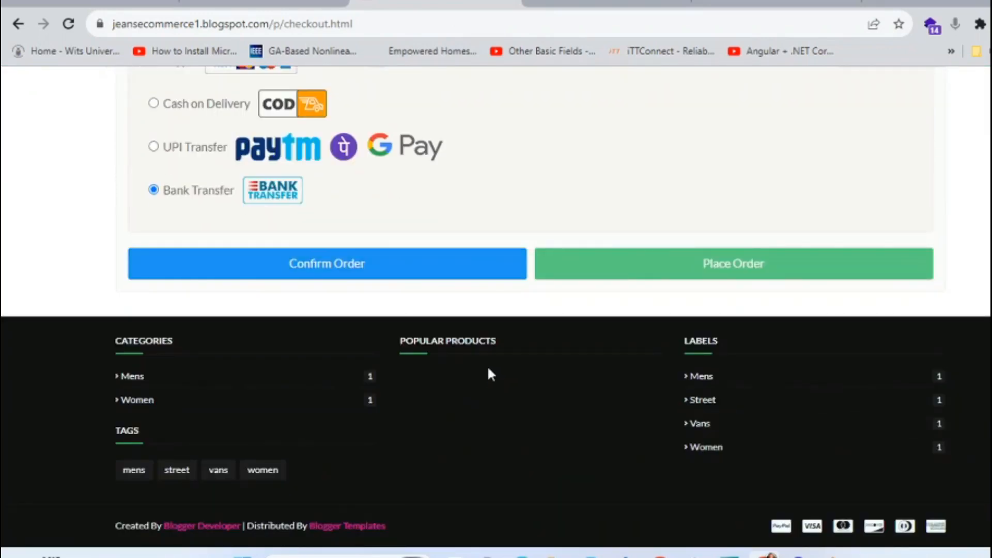
pyautogui.scroll(2, 487, 364)
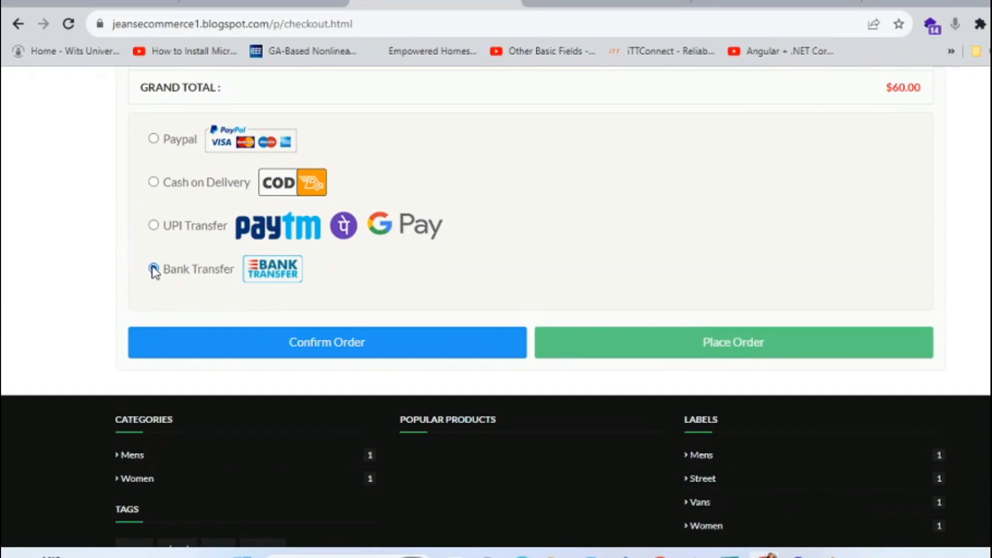
pyautogui.scroll(2, 155, 274)
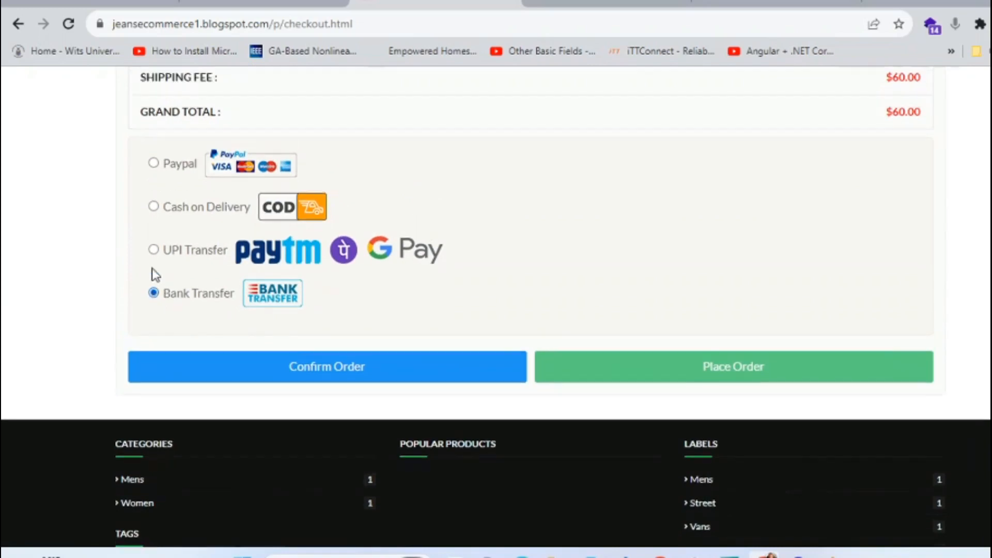
pyautogui.scroll(10, 155, 275)
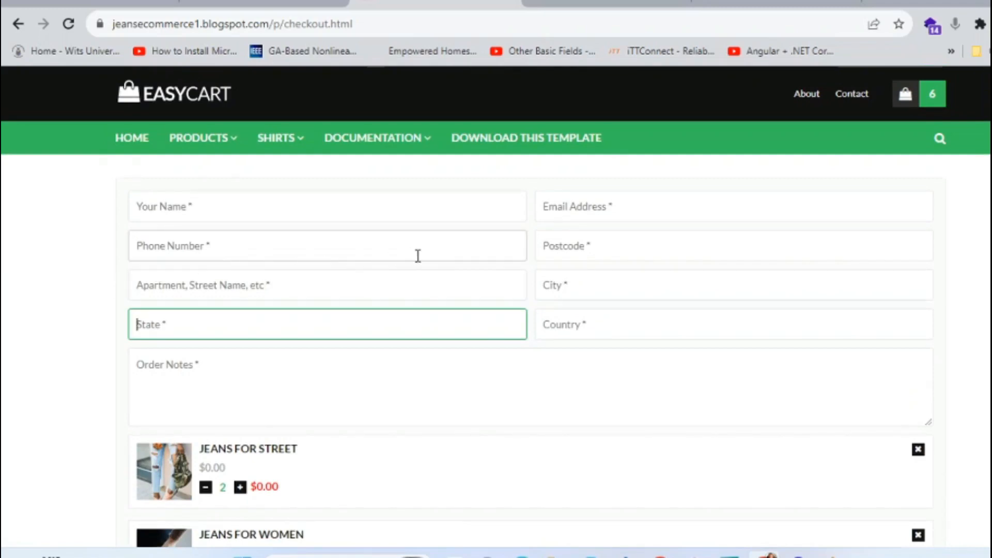
# Return to the store's home page and look over the jeans products and the social, video, categories and tags widgets
pyautogui.click(189, 103)
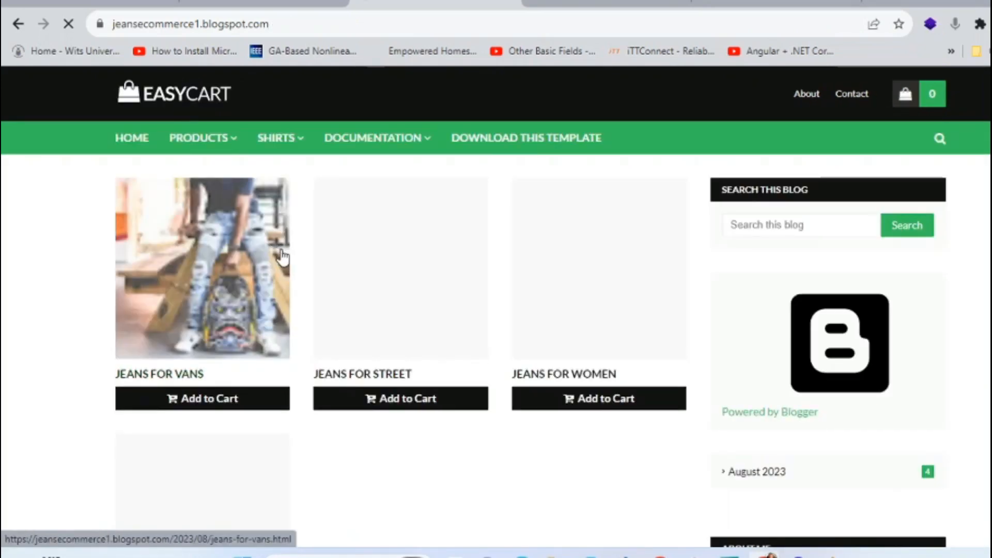
pyautogui.scroll(-4, 380, 313)
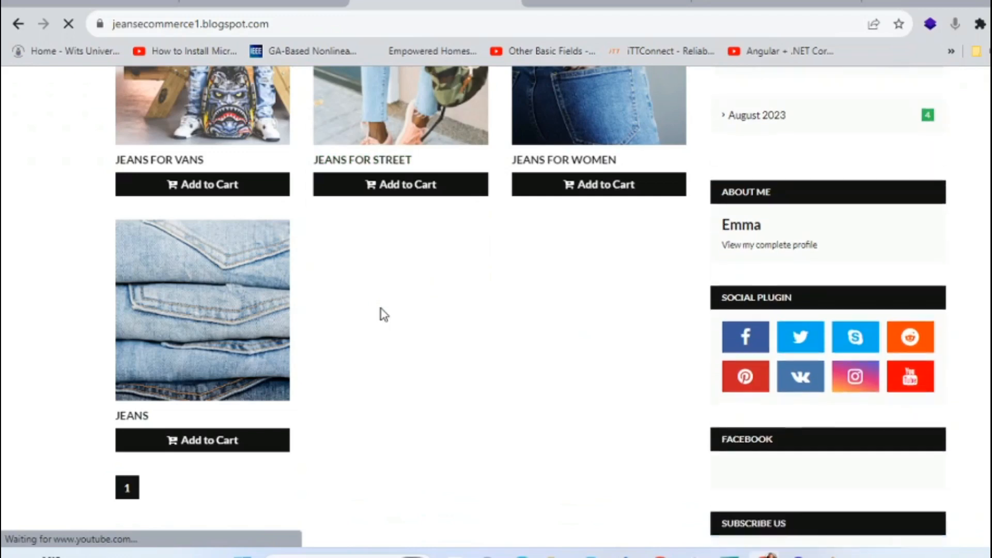
pyautogui.scroll(2, 382, 317)
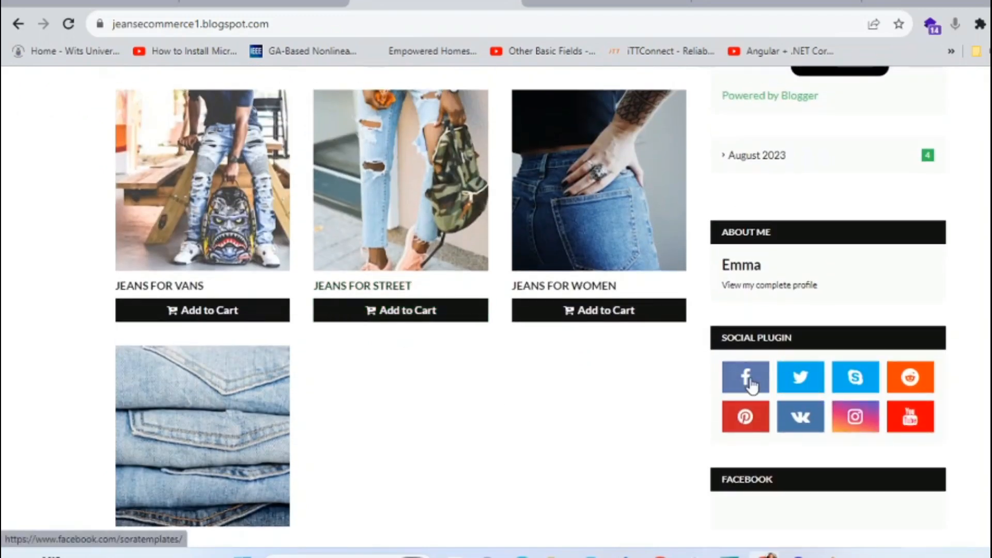
pyautogui.scroll(-1, 794, 449)
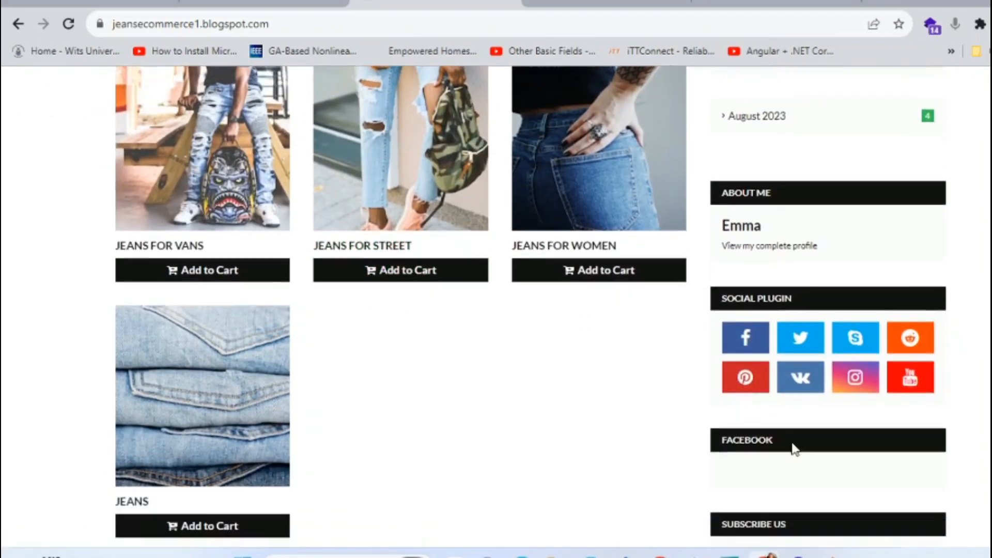
pyautogui.scroll(-2, 794, 449)
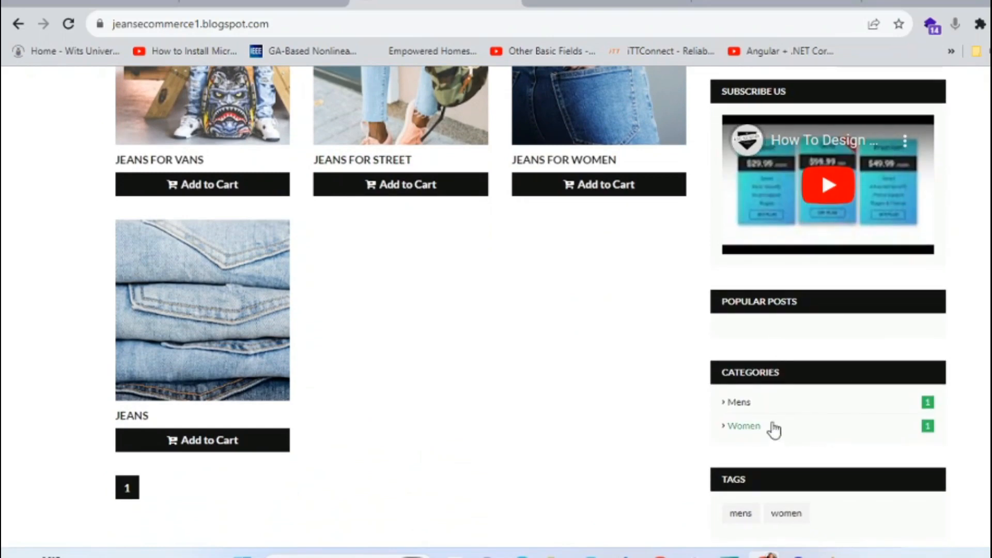
pyautogui.scroll(4, 475, 333)
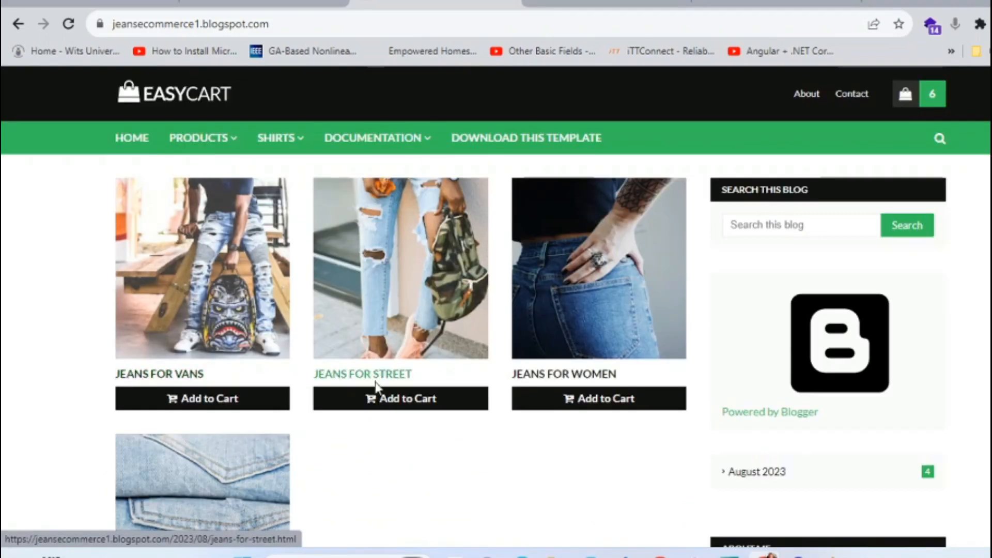